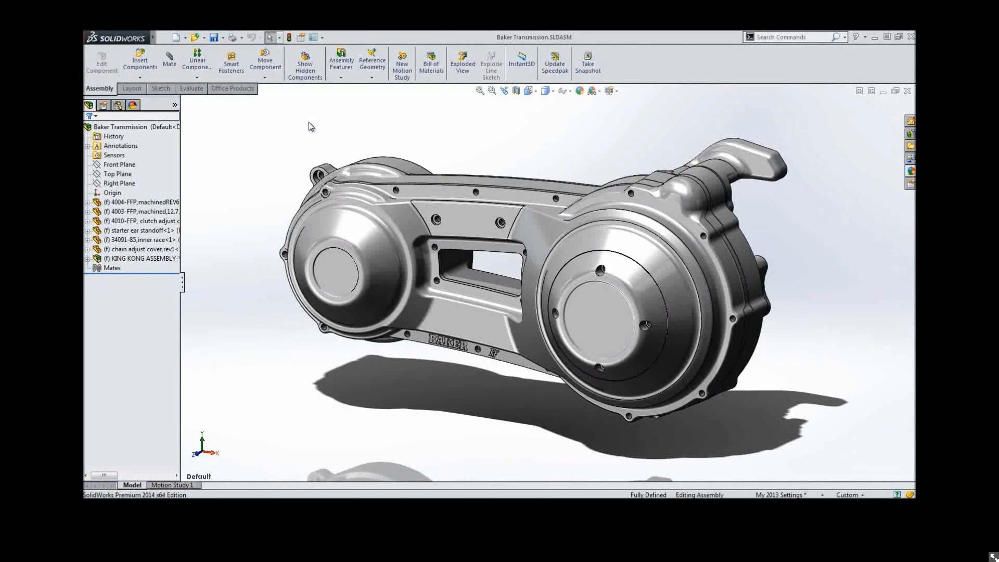
Open the KING KONG ASSEMBLY-WEB subassembly from the Baker Transmission feature tree
click(169, 59)
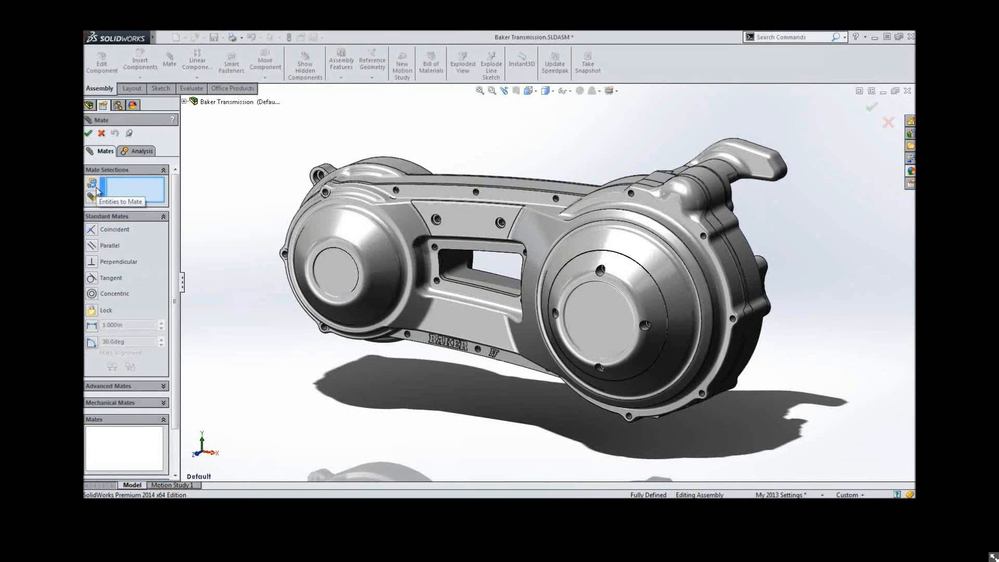
click(101, 133)
click(143, 202)
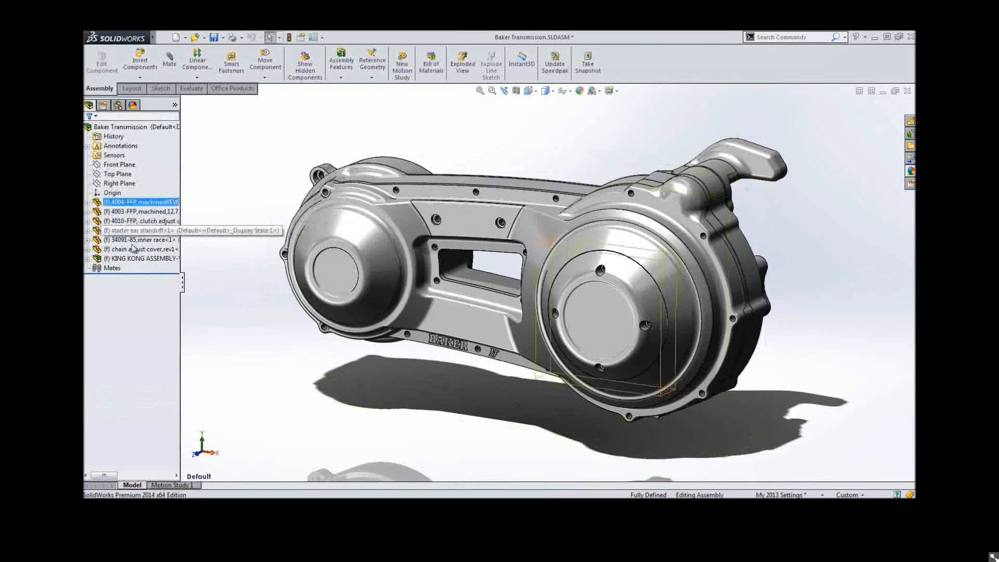
click(125, 258)
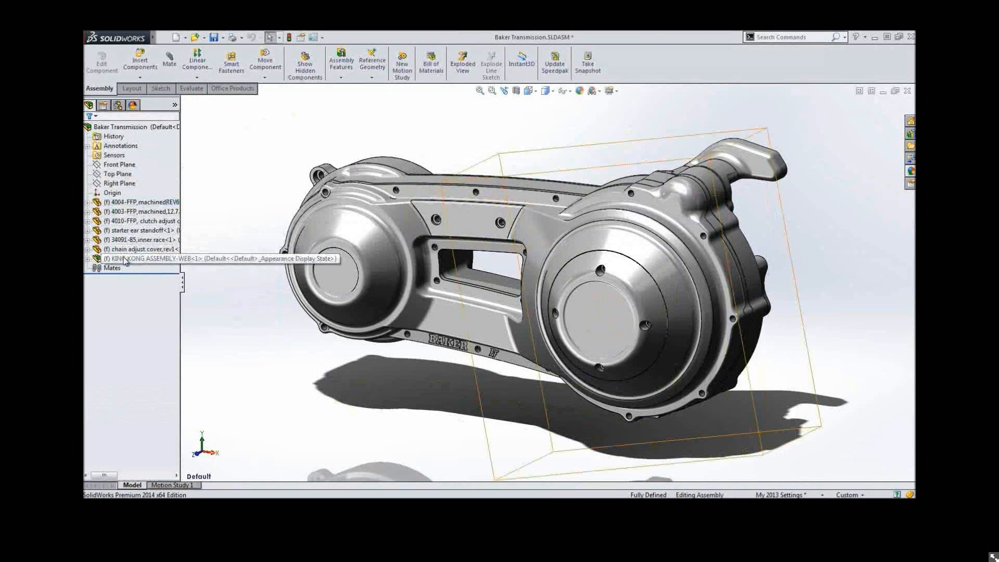
click(125, 260)
click(131, 229)
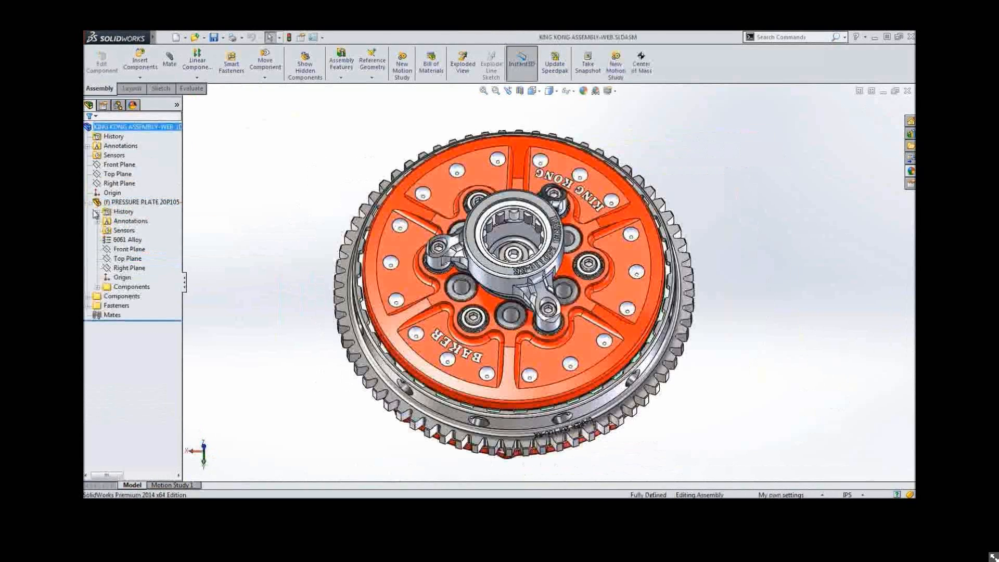
click(96, 212)
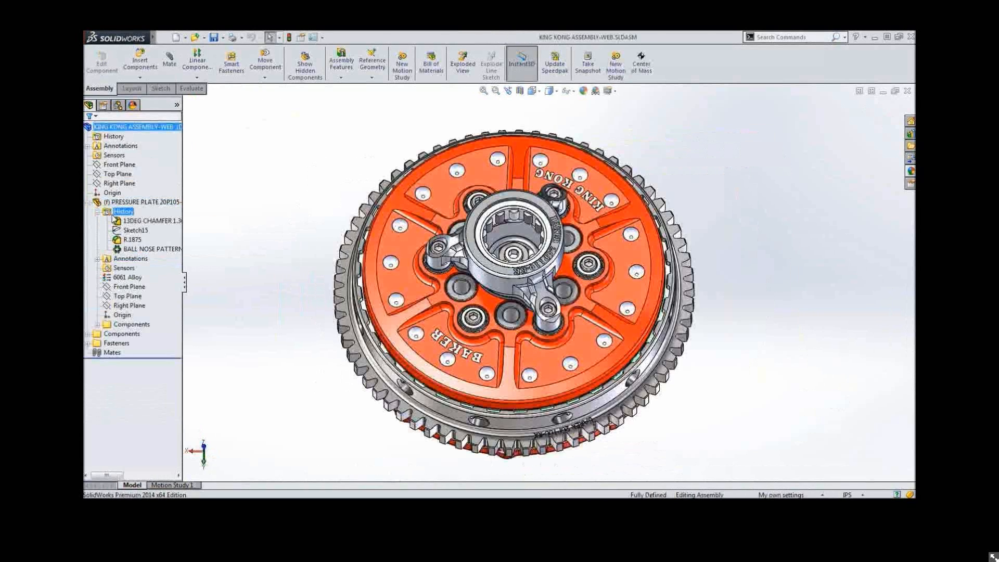
Open the History folder options of the pressure plate and close them without changes
click(130, 249)
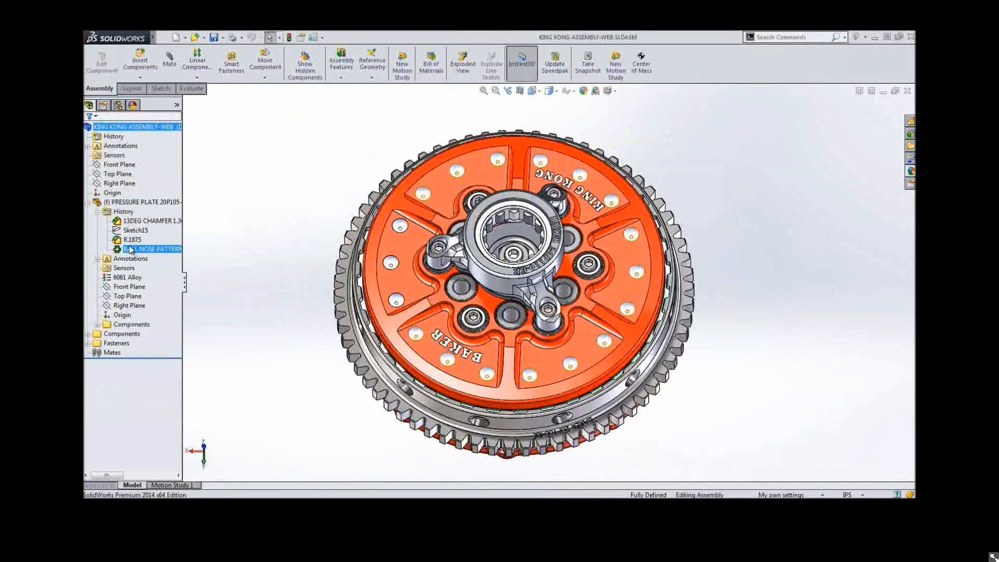
mouse_move(130, 250)
right_click(124, 211)
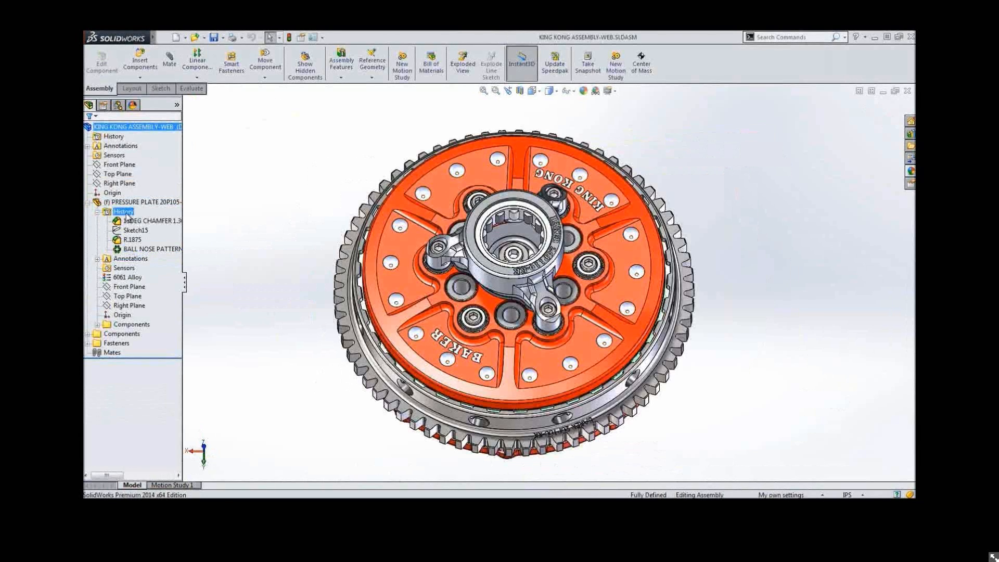
click(151, 219)
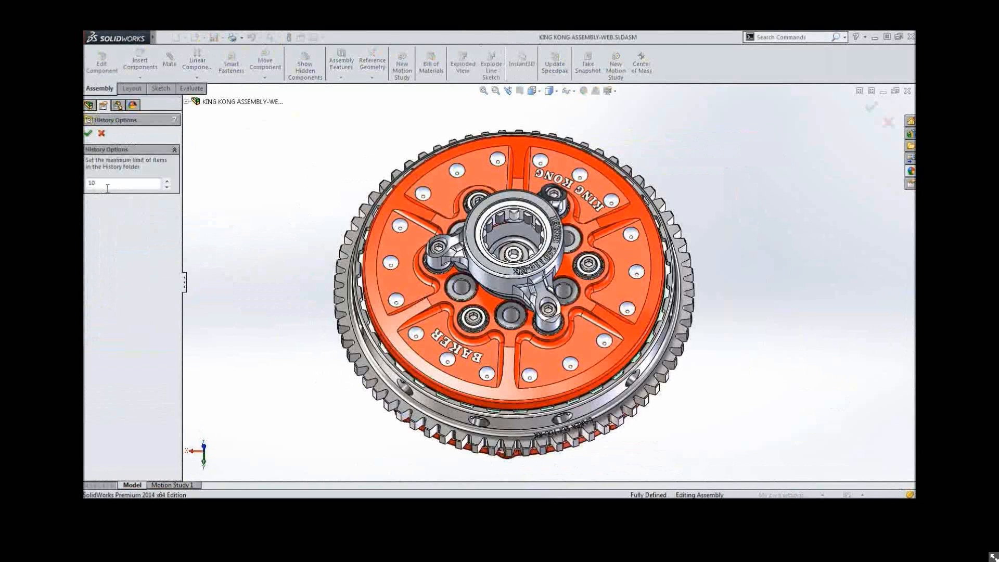
click(101, 134)
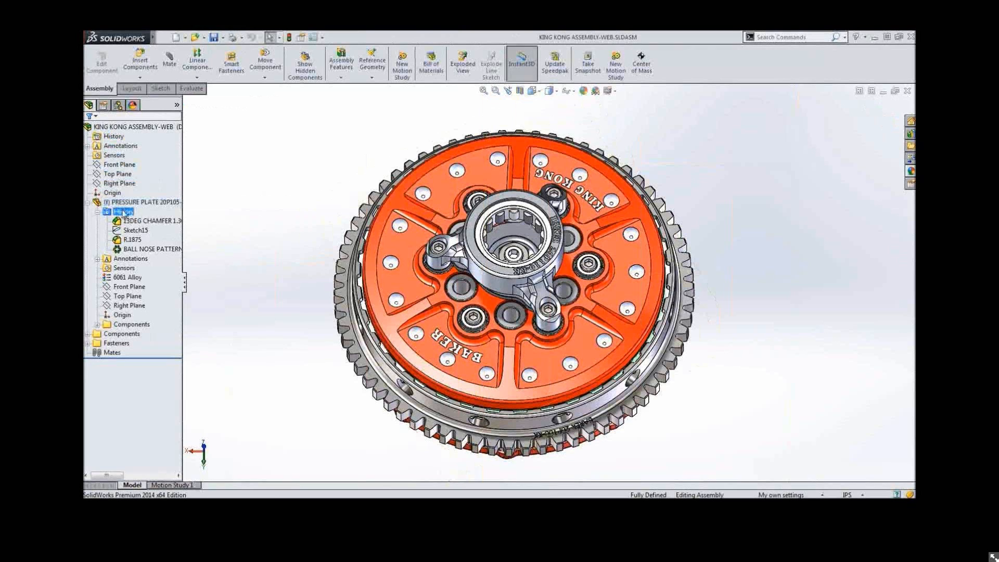
Edit Sketch15 of the pressure plate and set the ball nose hole diameter dimension to 0.325 in
right_click(130, 230)
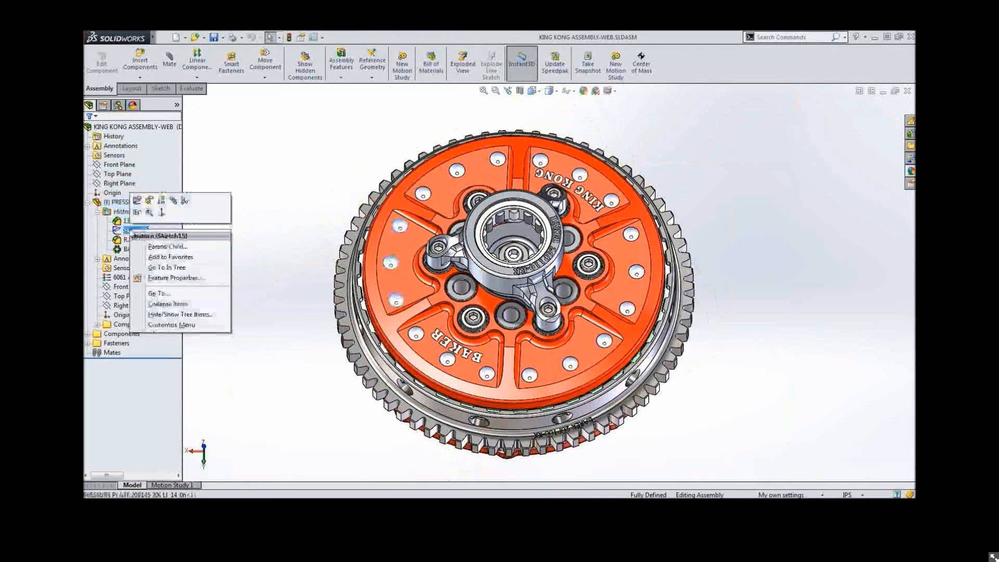
click(137, 201)
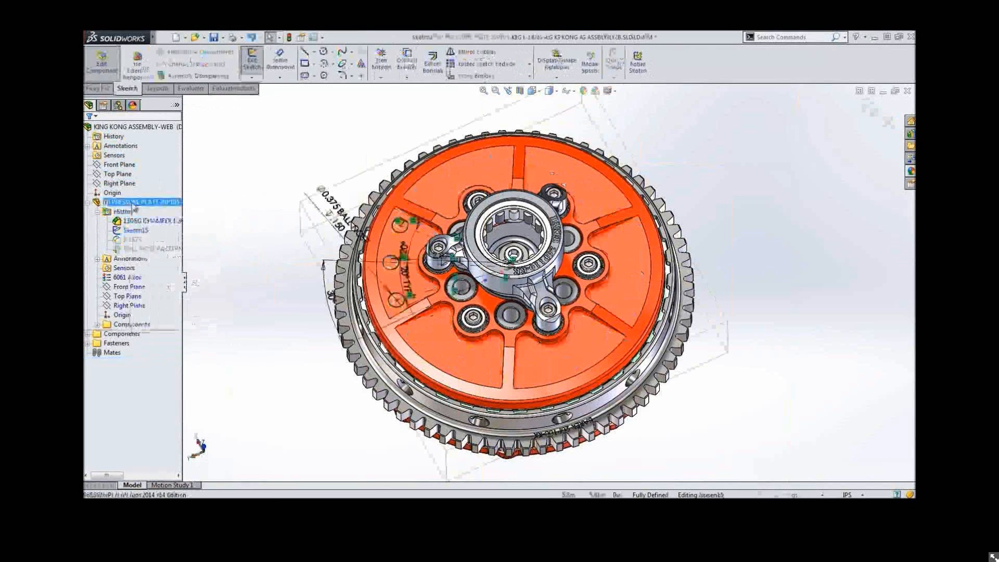
click(333, 203)
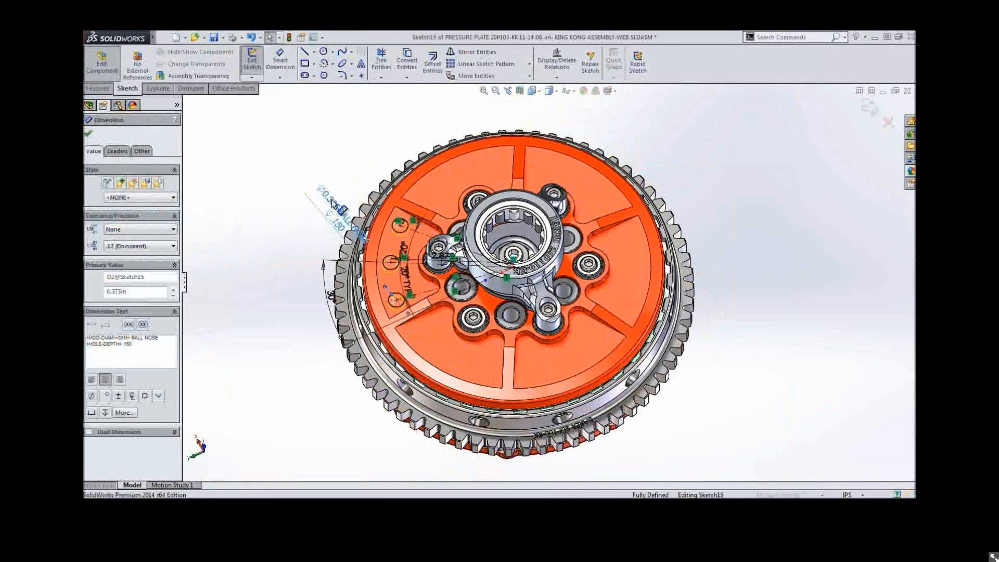
double_click(333, 203)
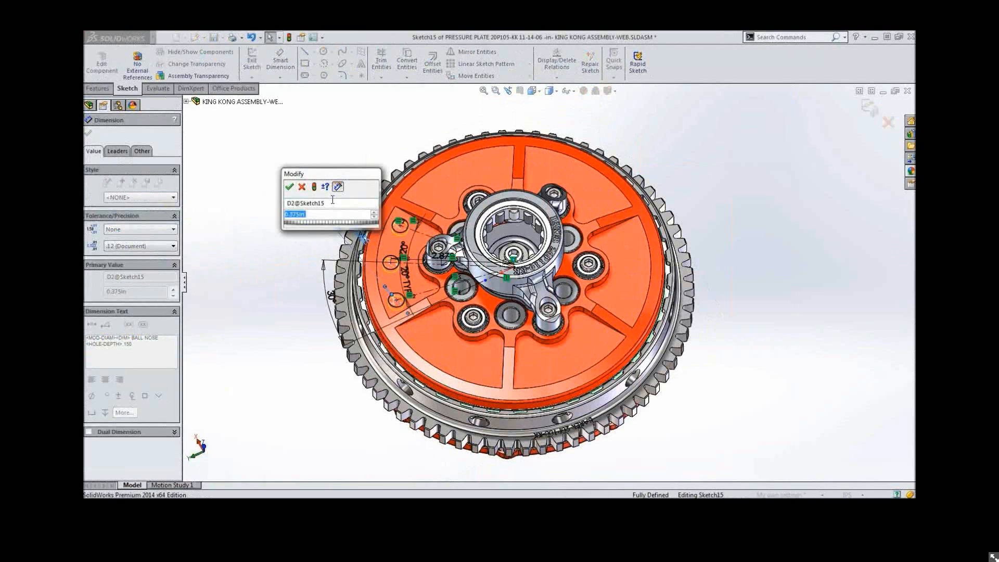
text(.325)
key(Return)
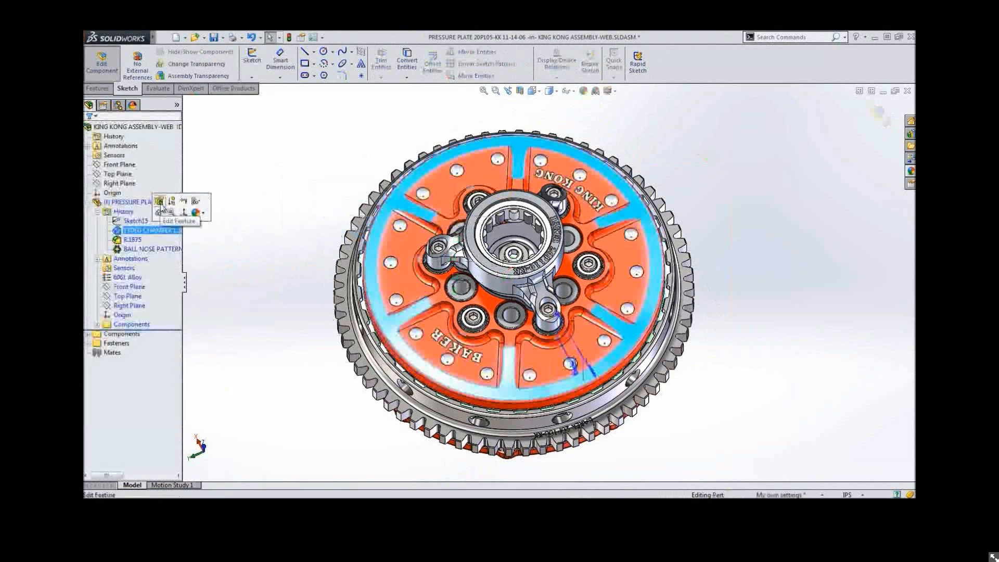
Edit the 13DEG CHAMFER feature, accept it, and exit editing the pressure plate component
click(161, 203)
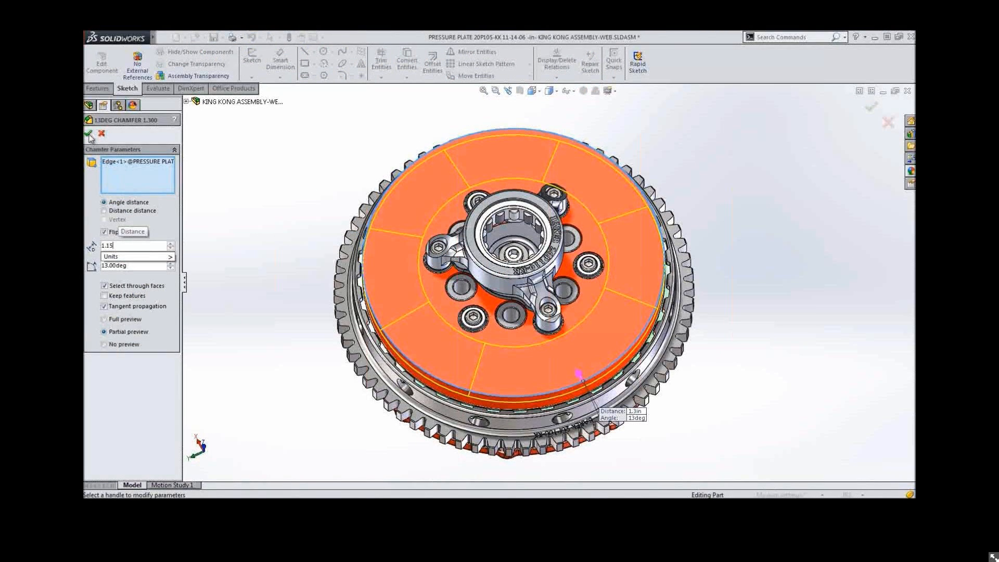
click(89, 133)
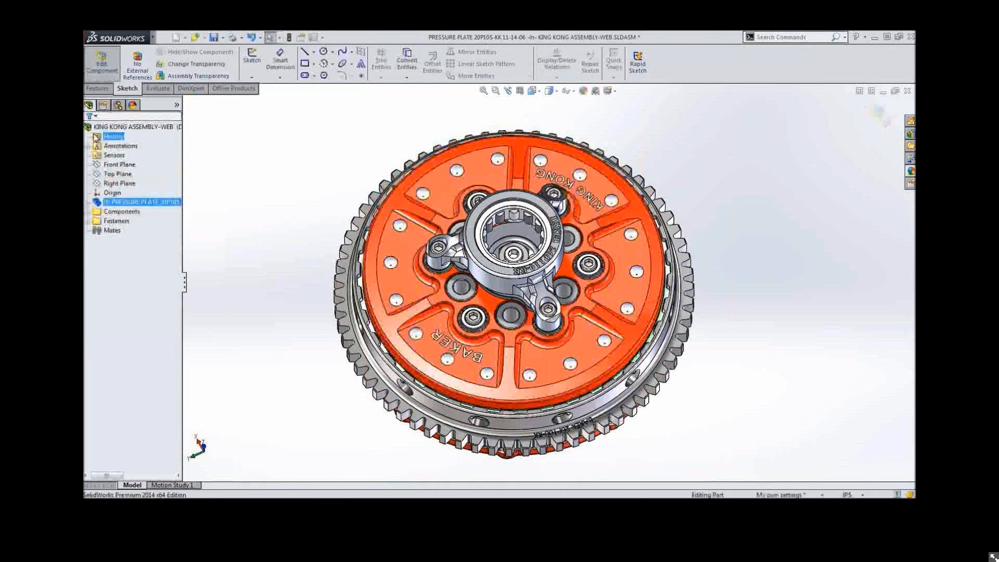
click(104, 65)
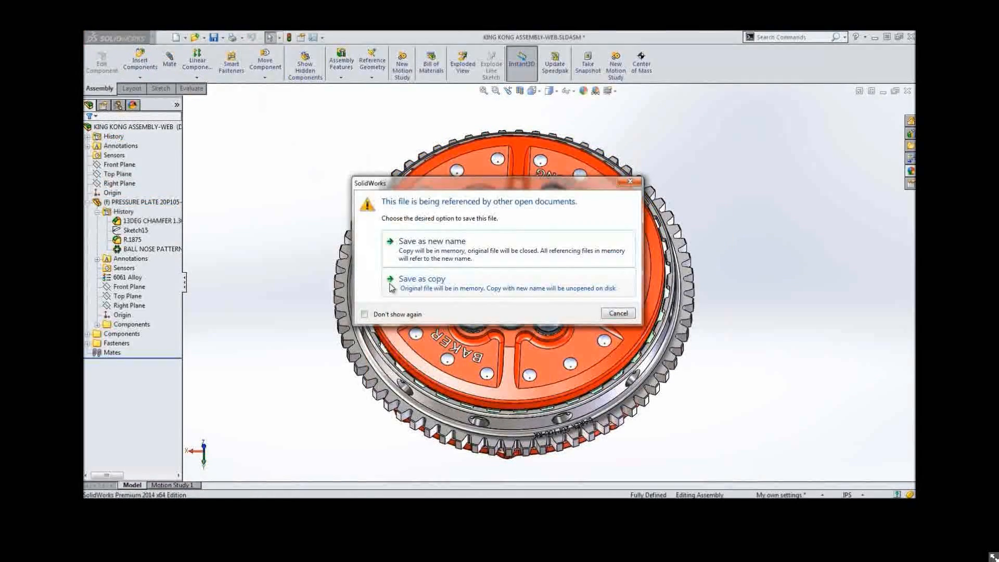
Try saving the subassembly as a copy including all referenced components, then close it discarding all changes
click(391, 288)
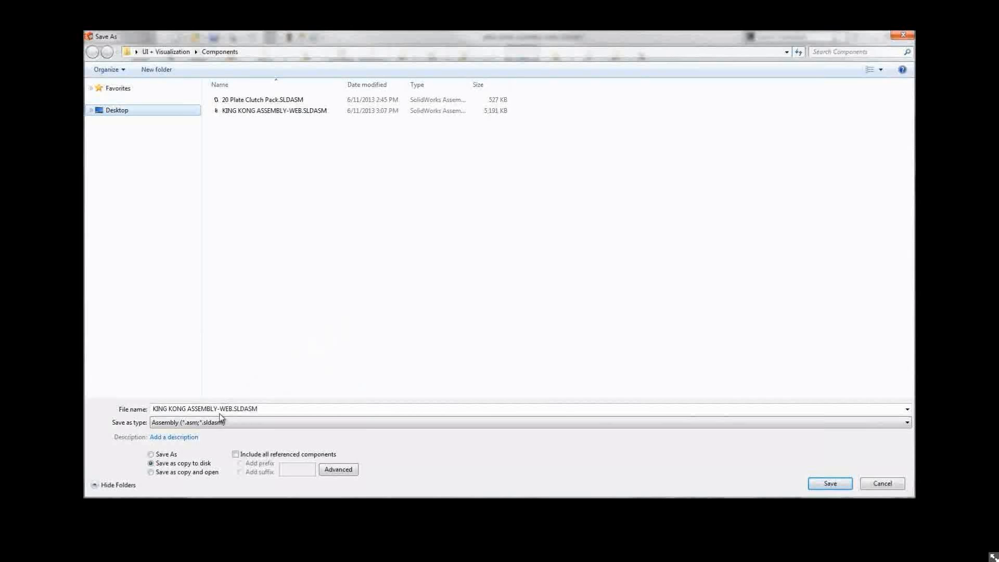
click(164, 473)
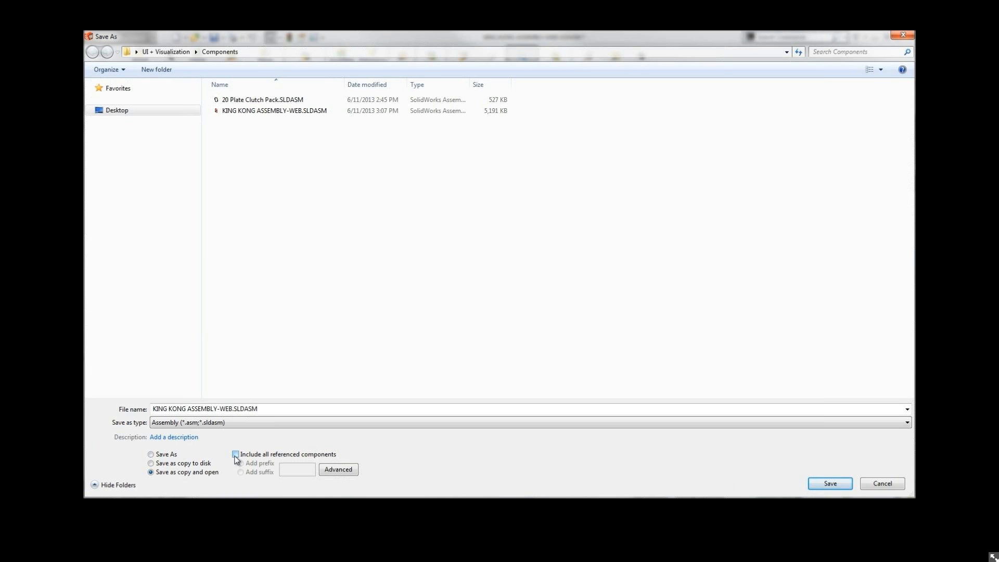
click(235, 455)
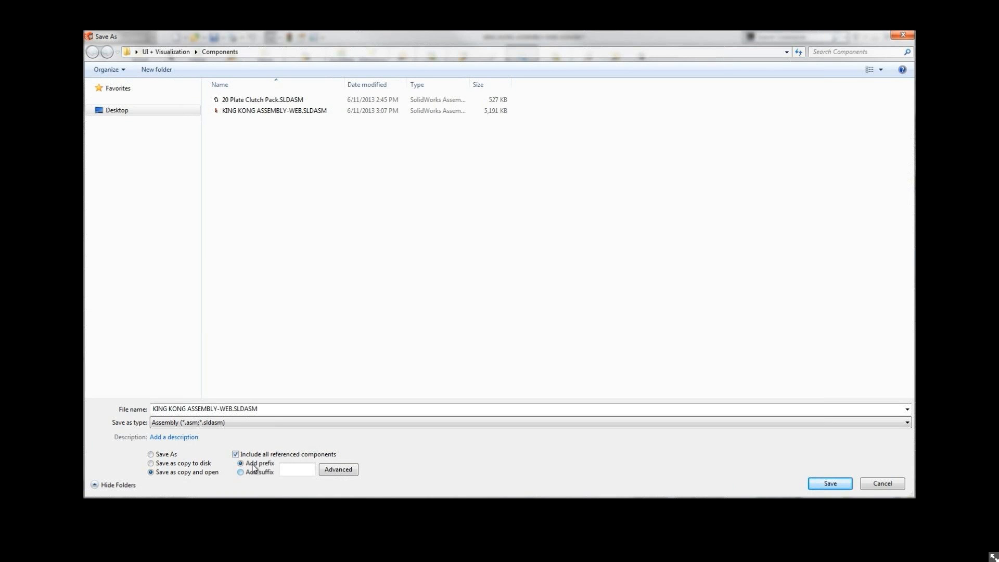
click(341, 469)
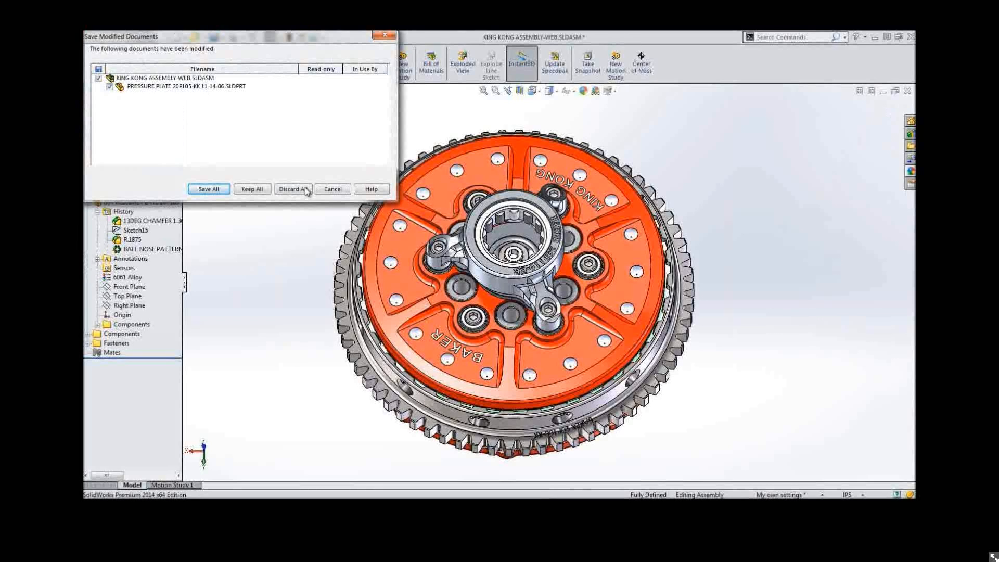
click(304, 191)
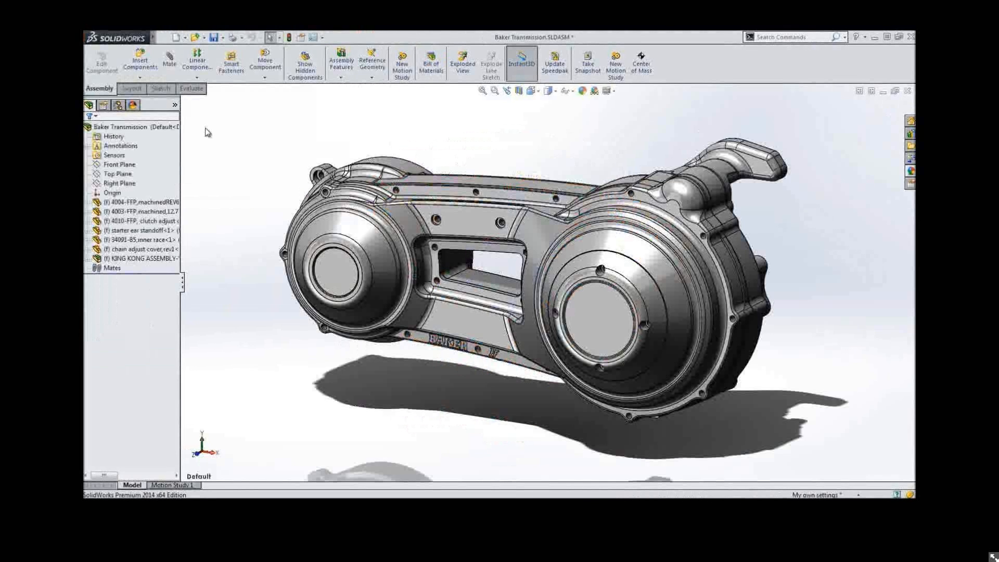
Switch the assembly to its Transparent display state and apply the Close up view orientation
right_click(179, 106)
click(195, 123)
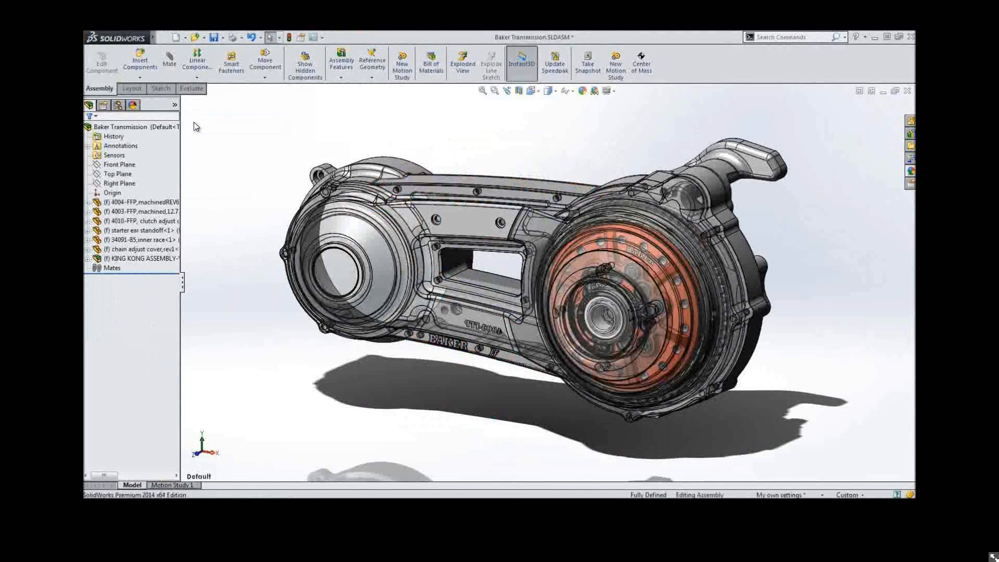
click(531, 90)
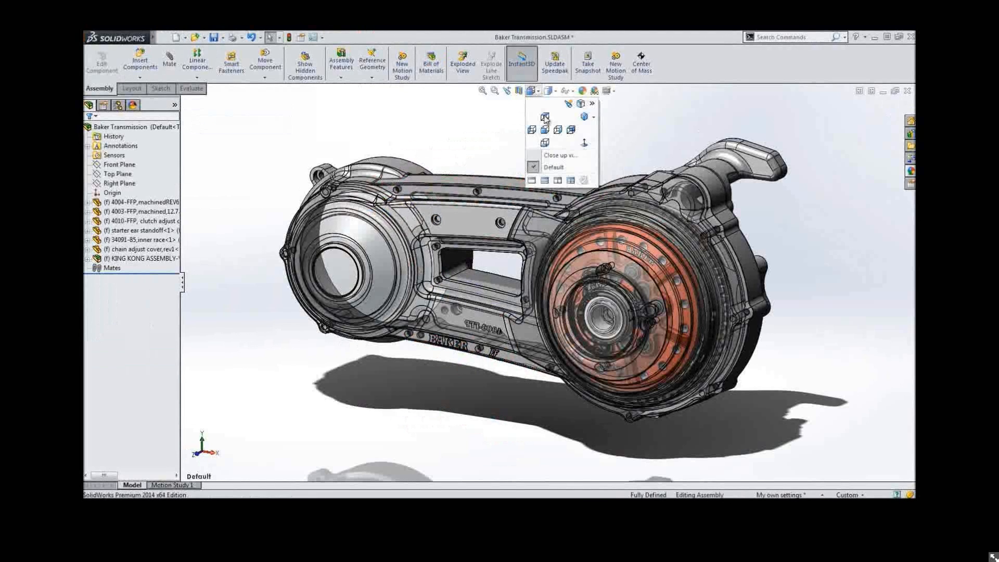
click(552, 154)
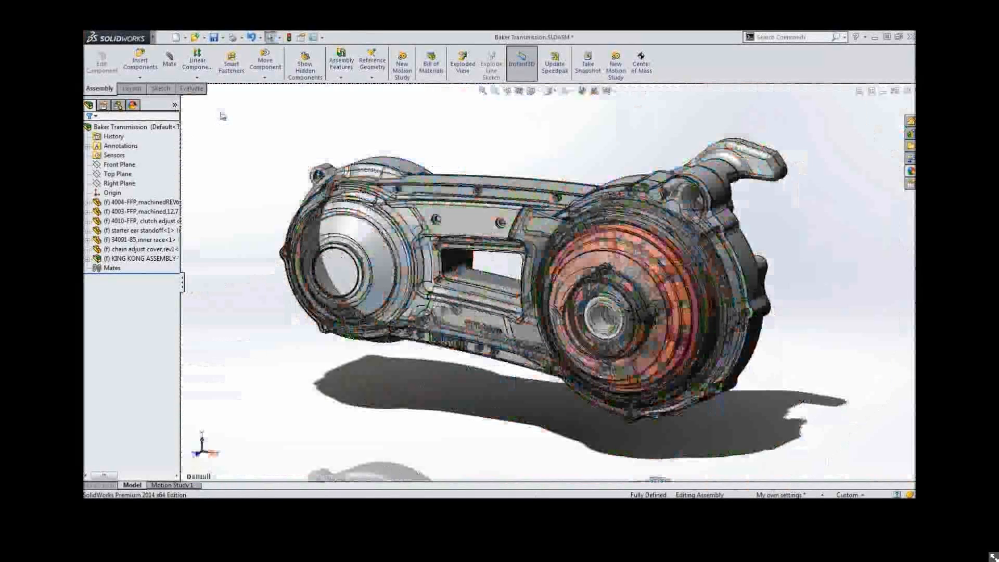
Return the assembly to its Default display state
right_click(173, 105)
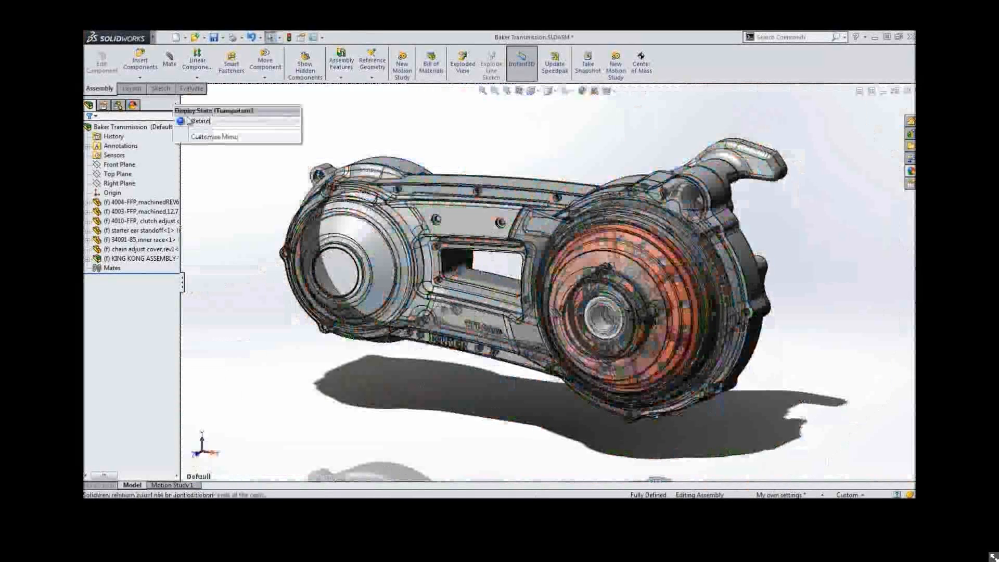
click(189, 121)
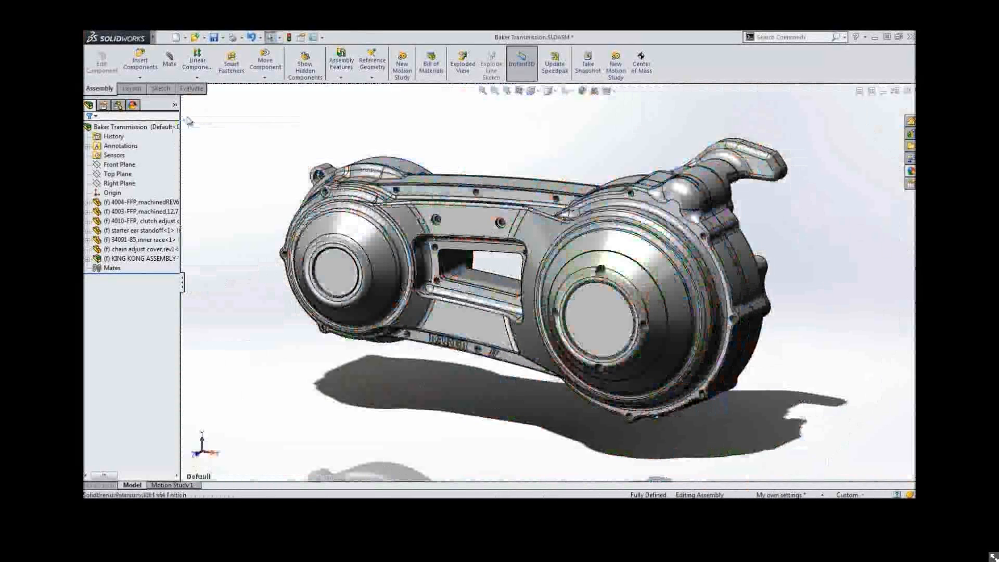
Start a section view on the Top Plane and limit it to include only selected components
click(518, 91)
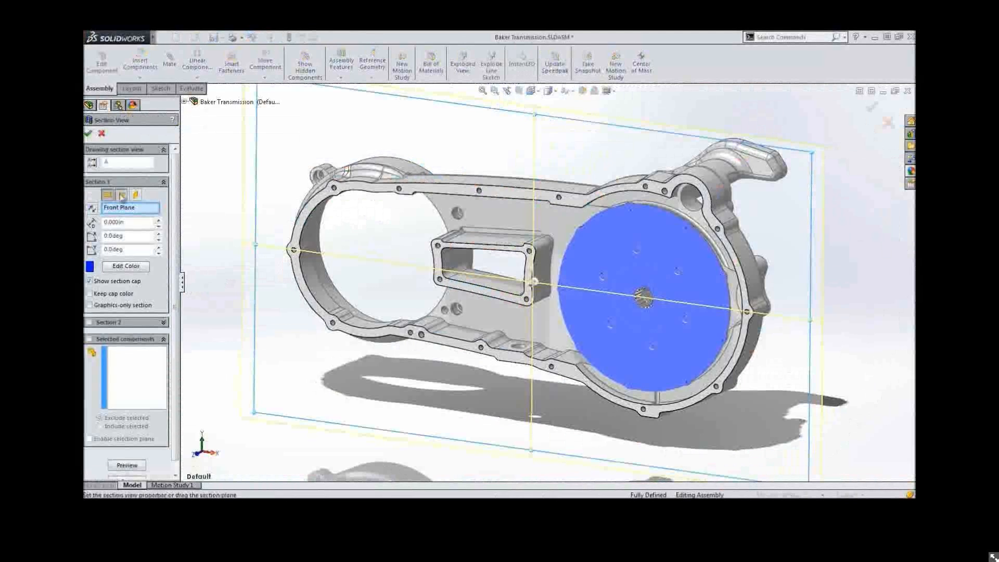
click(121, 196)
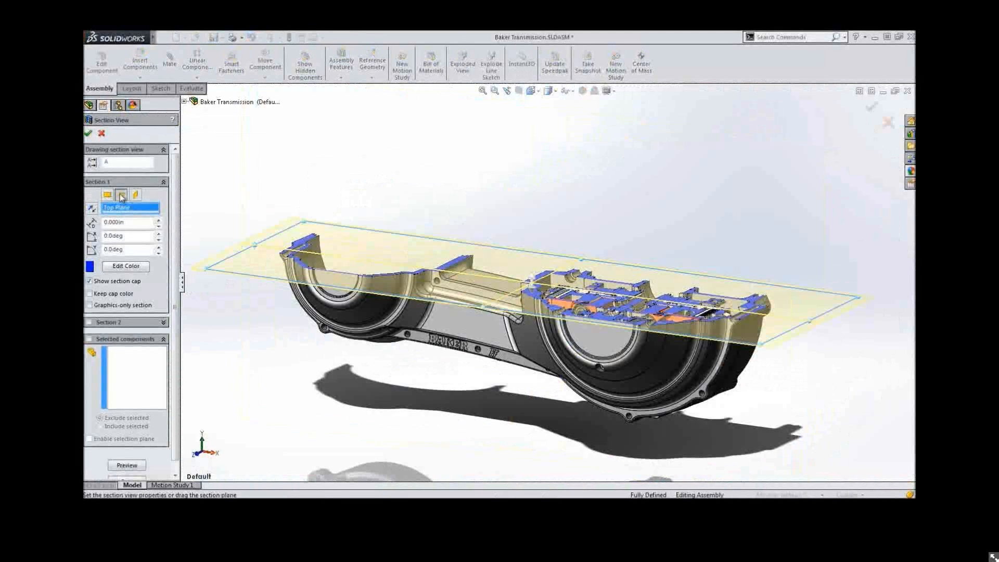
scroll(175, 229, down, 1)
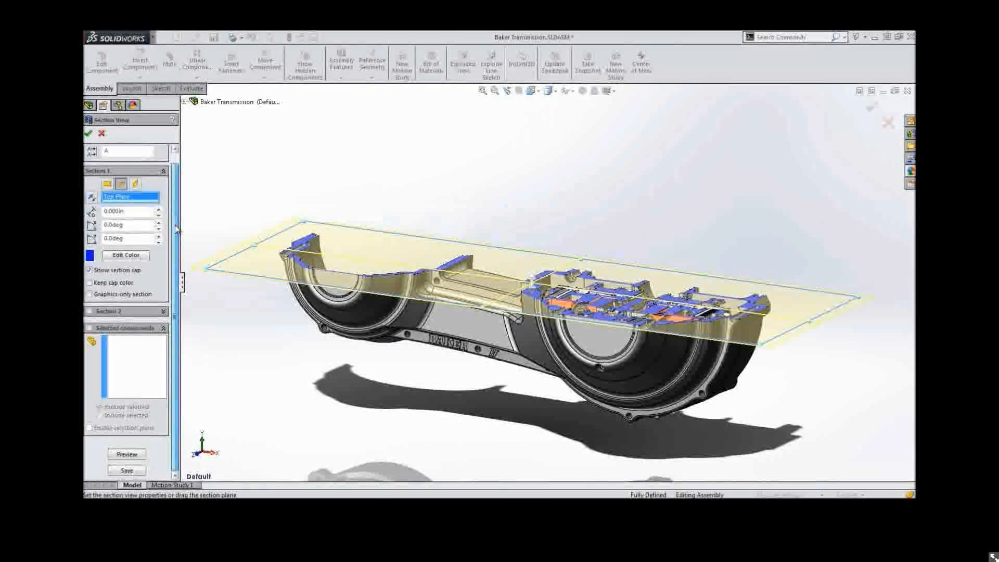
click(89, 329)
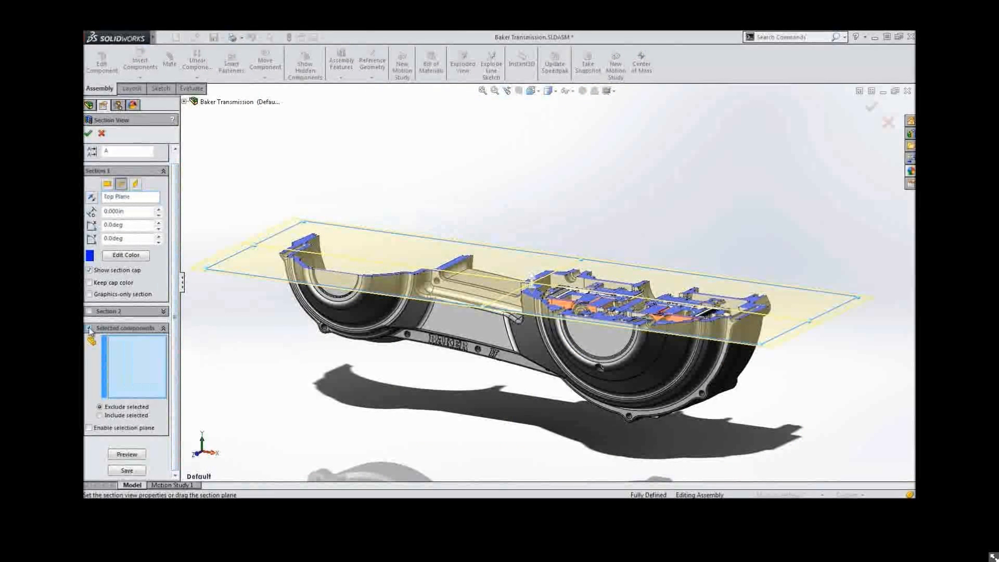
click(100, 415)
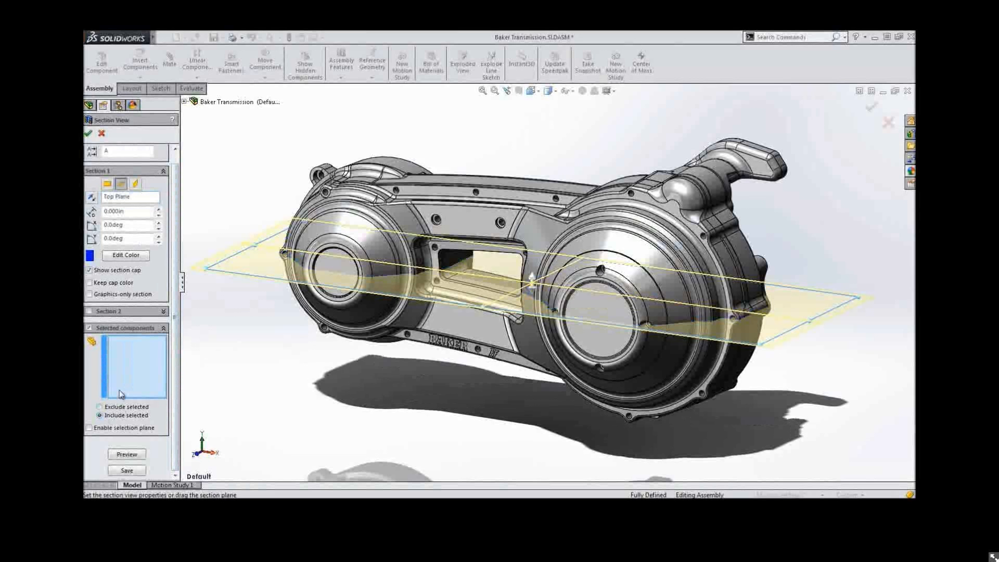
Select the outer cover, chain adjust cover and clutch adjust cover bearing support to section, and accept the section view
click(466, 230)
click(531, 230)
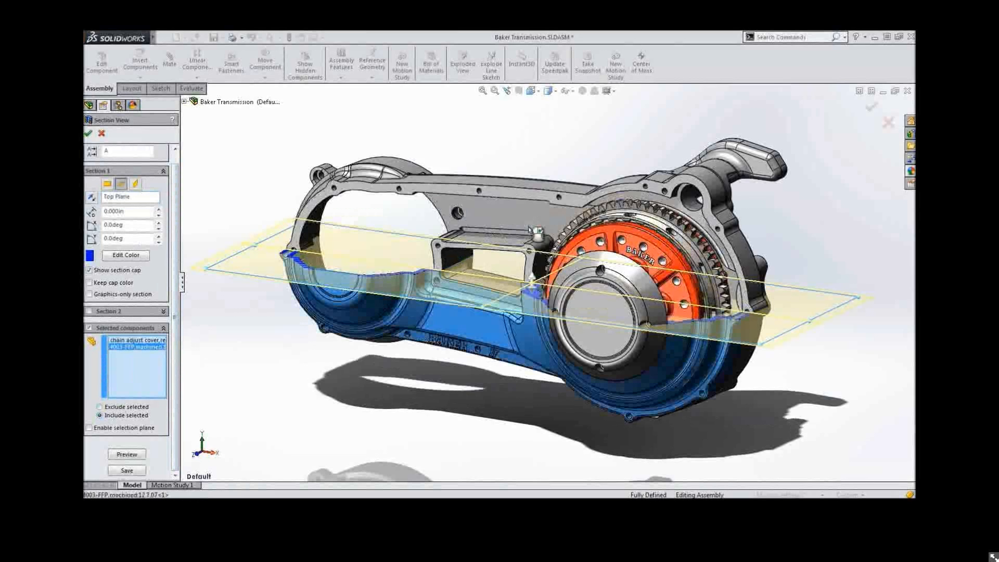
click(568, 273)
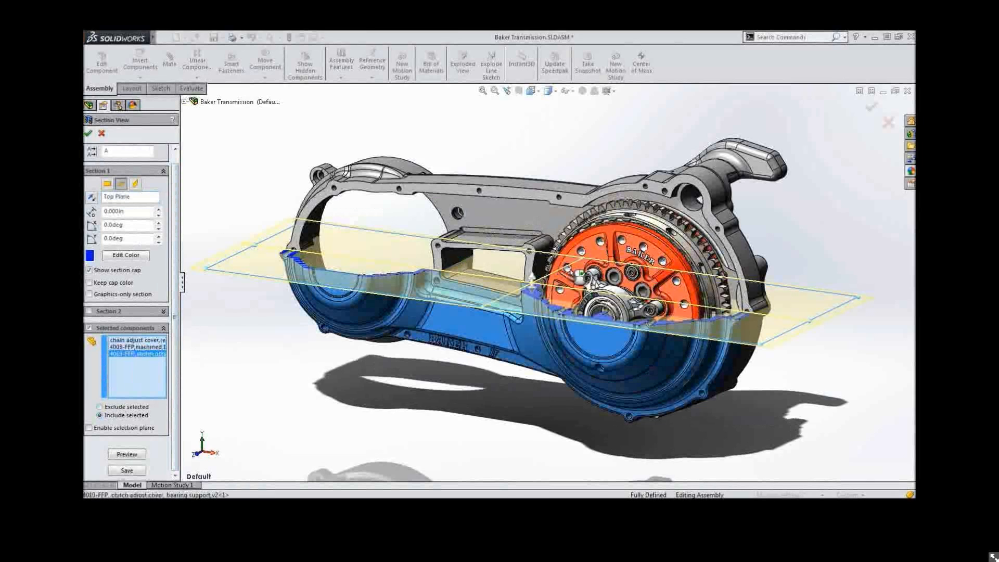
key(Return)
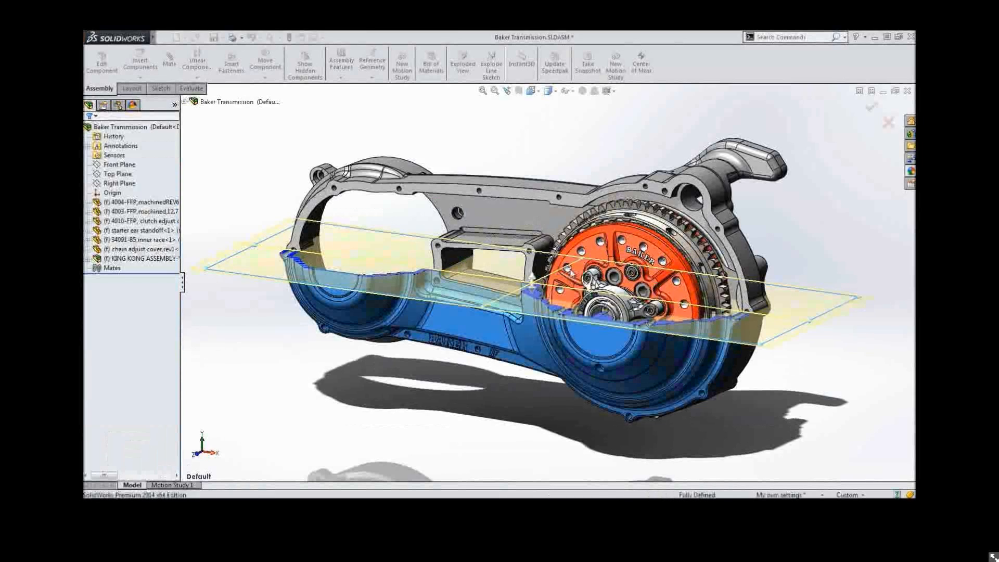
Reopen the Top Plane section view, switch it to a graphics-only section applied to all components instead of selected ones, and accept
middle_drag(586, 161, 586, 189)
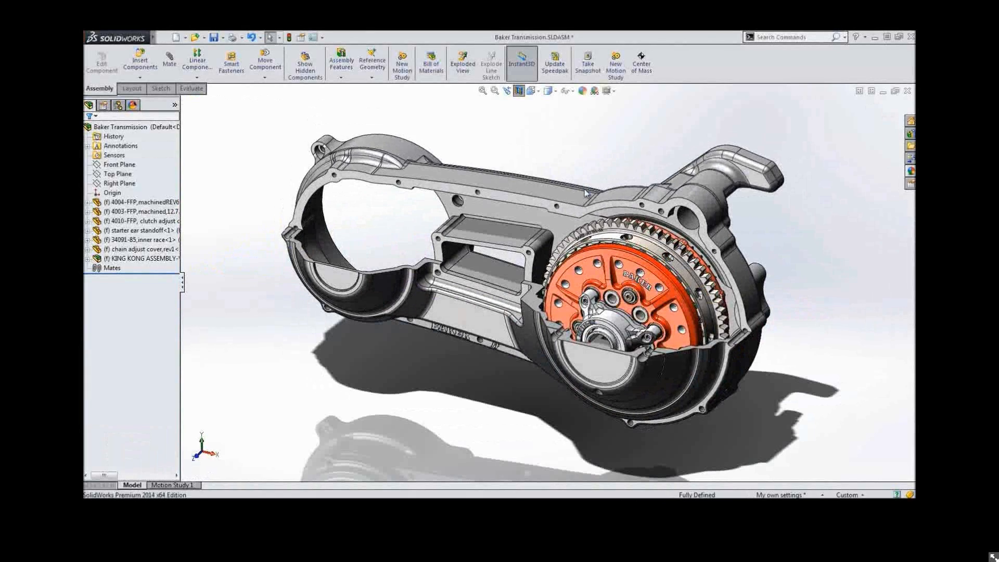
click(519, 91)
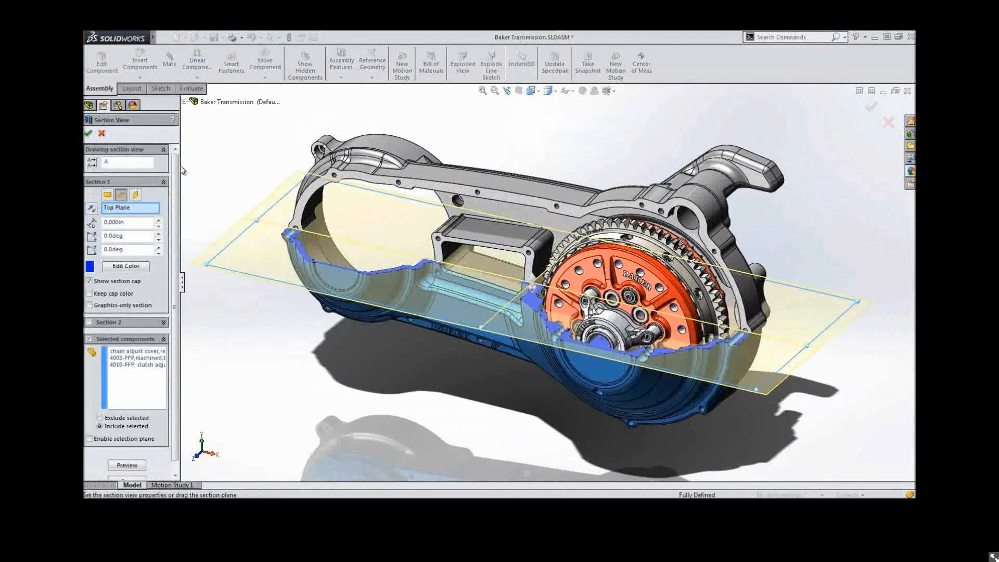
click(90, 305)
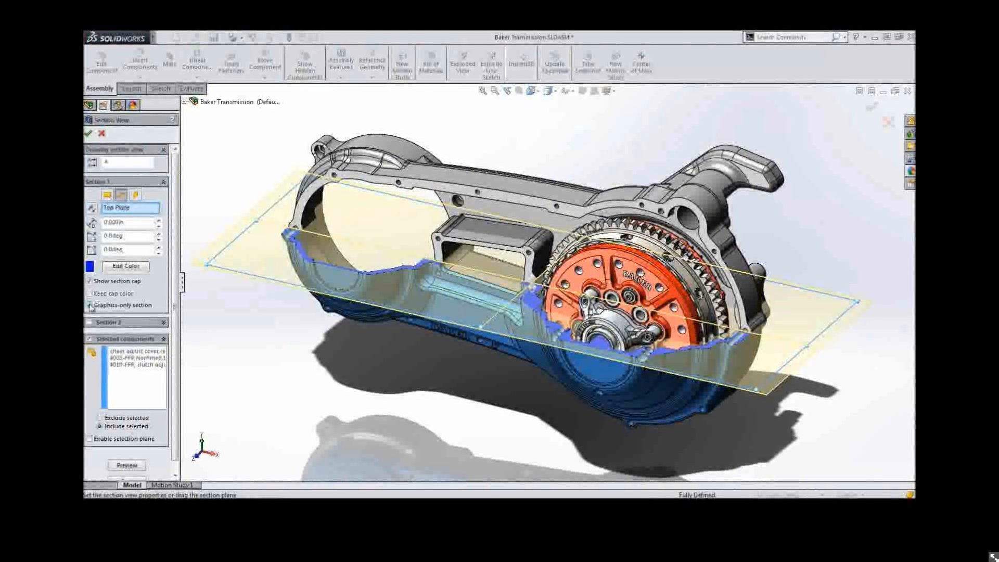
click(89, 339)
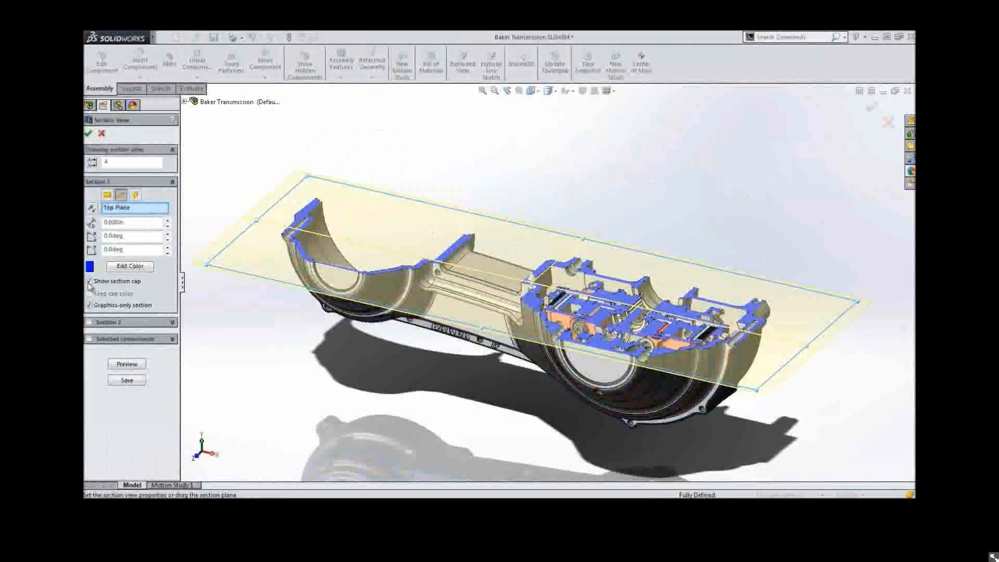
click(88, 133)
Zoom in on the sectioned clutch area of the transmission
mouse_move(372, 169)
middle_down()
mouse_move(373, 207)
mouse_move(375, 184)
middle_up()
right_drag(373, 180, 391, 207)
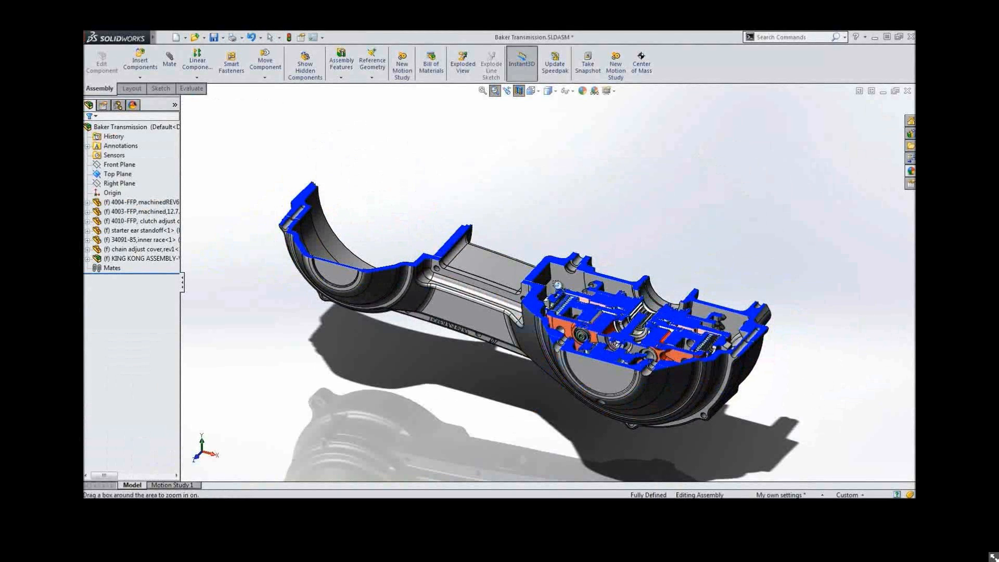
drag(514, 229, 727, 411)
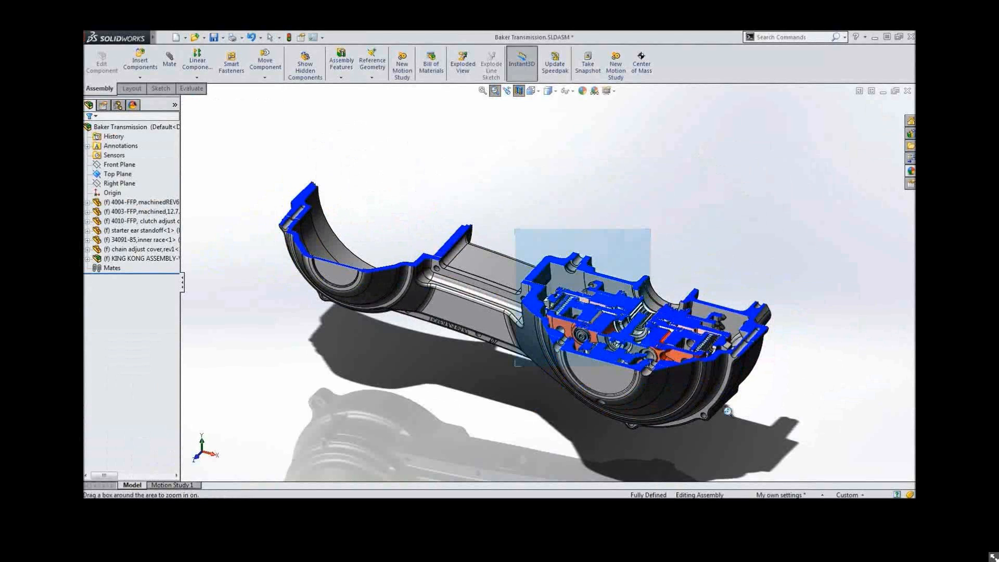
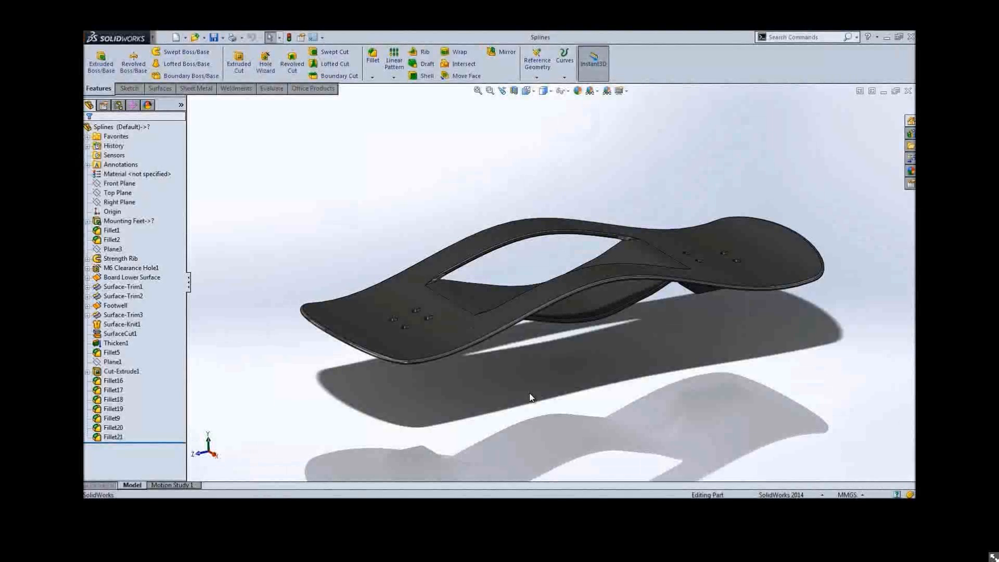
Open the Strength Rib Path sketch of the Strength Rib feature for editing
middle_drag(530, 394, 529, 401)
middle_drag(529, 401, 507, 364)
click(121, 258)
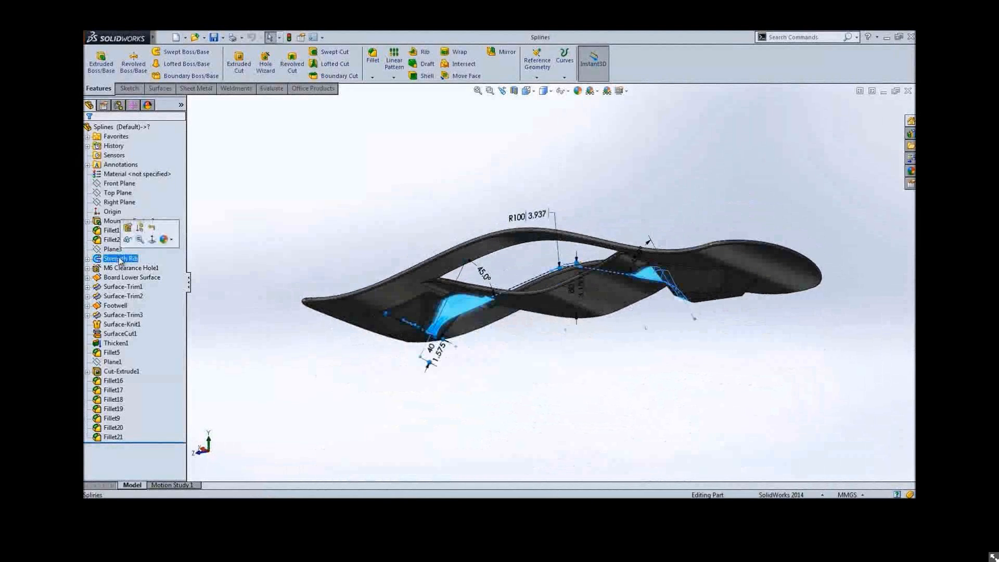
click(87, 259)
click(136, 277)
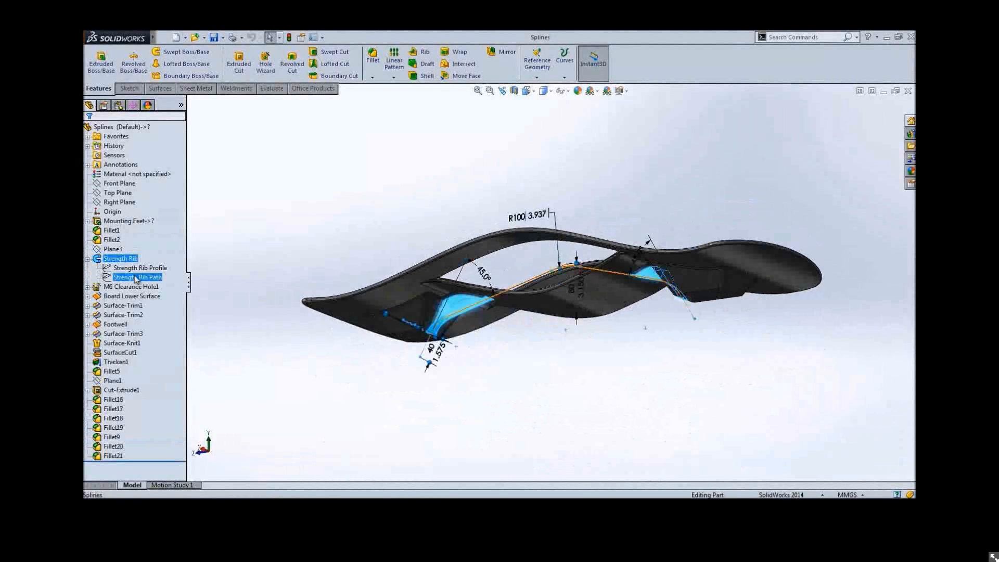
click(145, 249)
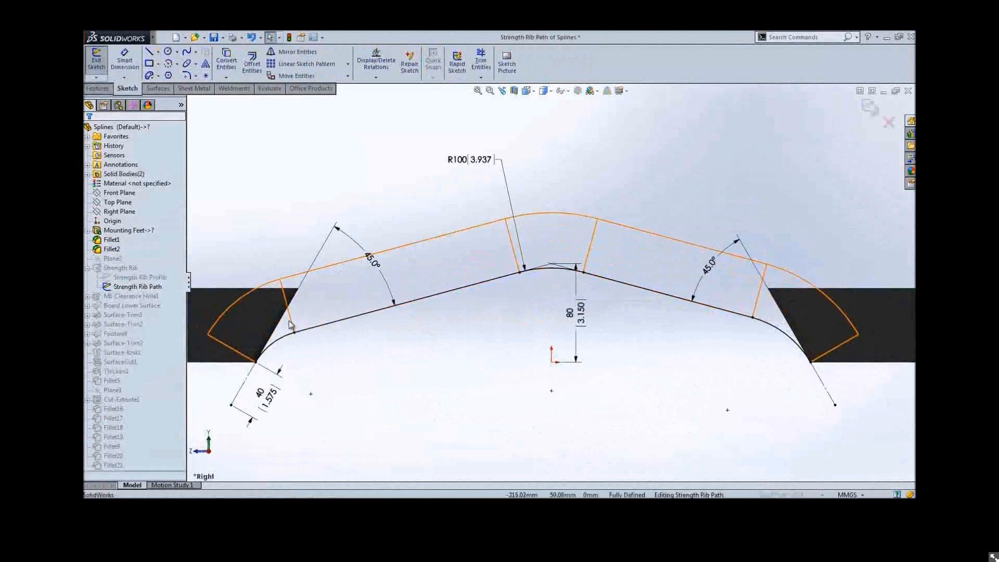
Delete the two corner fillet arcs from the rib path sketch, including their dimensions
click(289, 323)
ctrl+click(766, 331)
key(Delete)
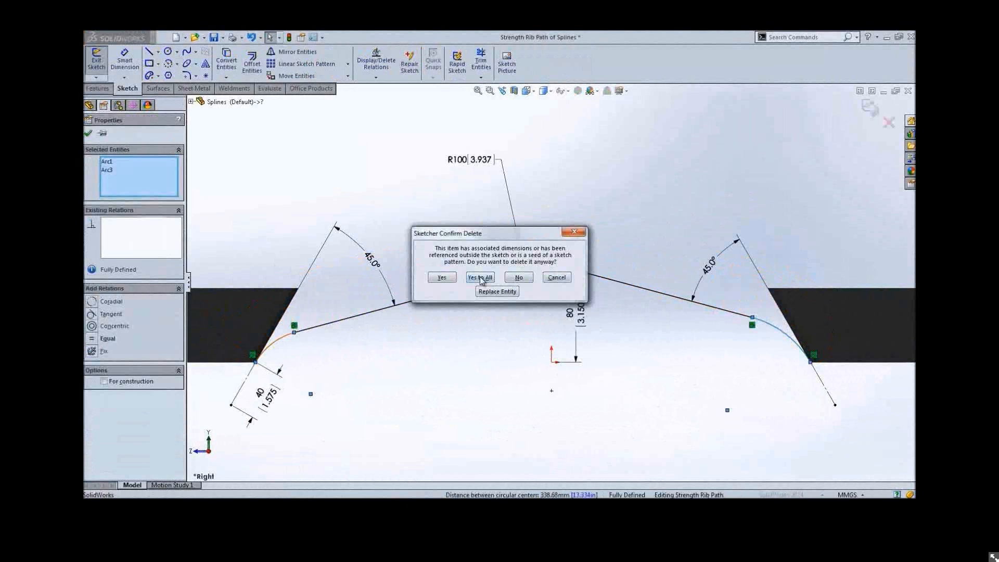
click(482, 277)
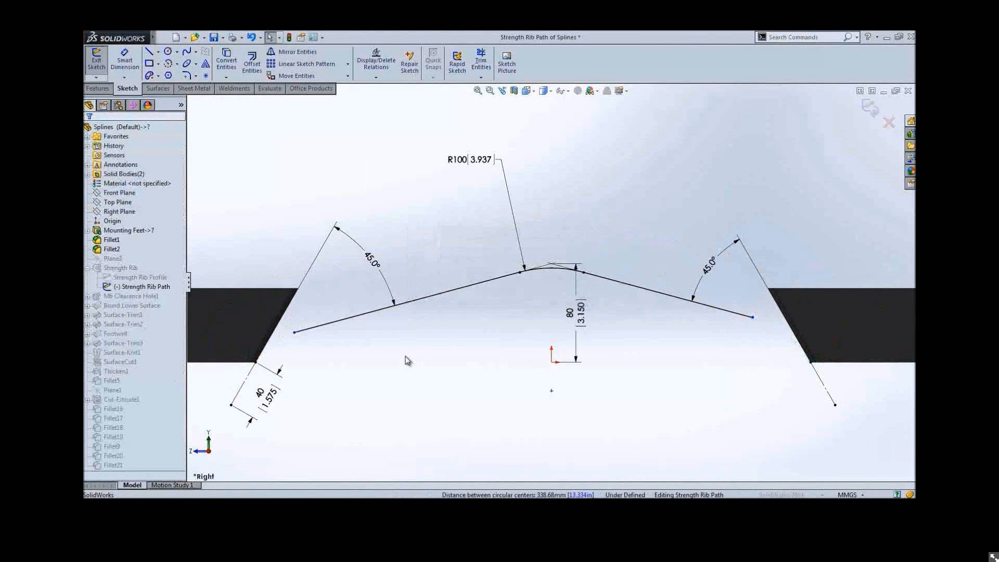
Sketch a conic curve joining the left sloped line and the left straight segment at the left corner
key(s)
click(466, 390)
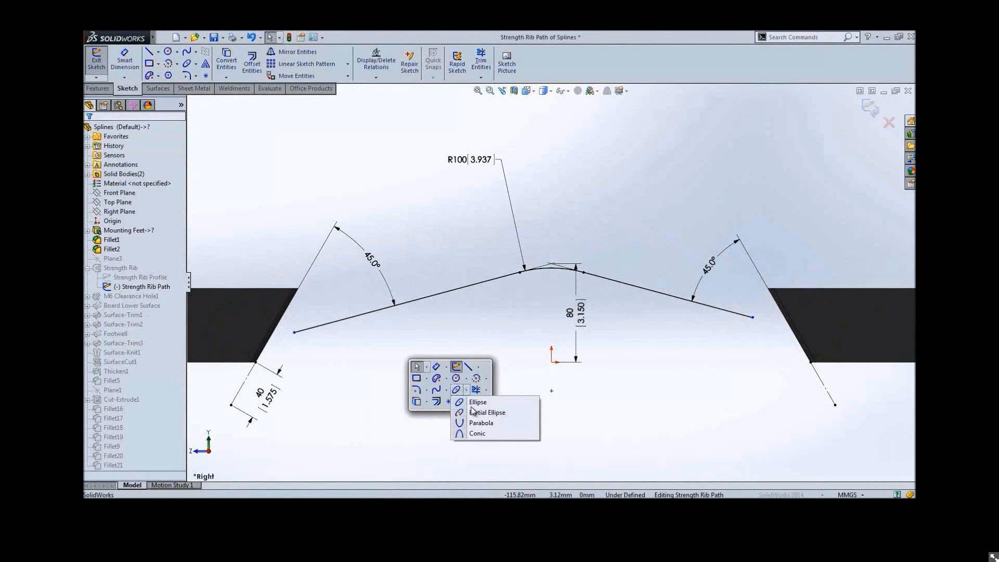
click(474, 434)
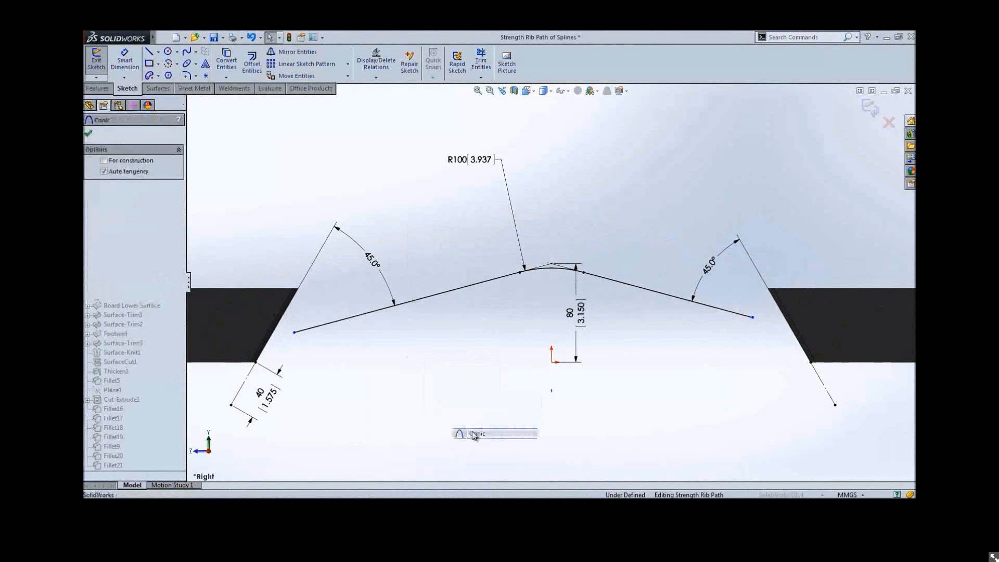
click(294, 332)
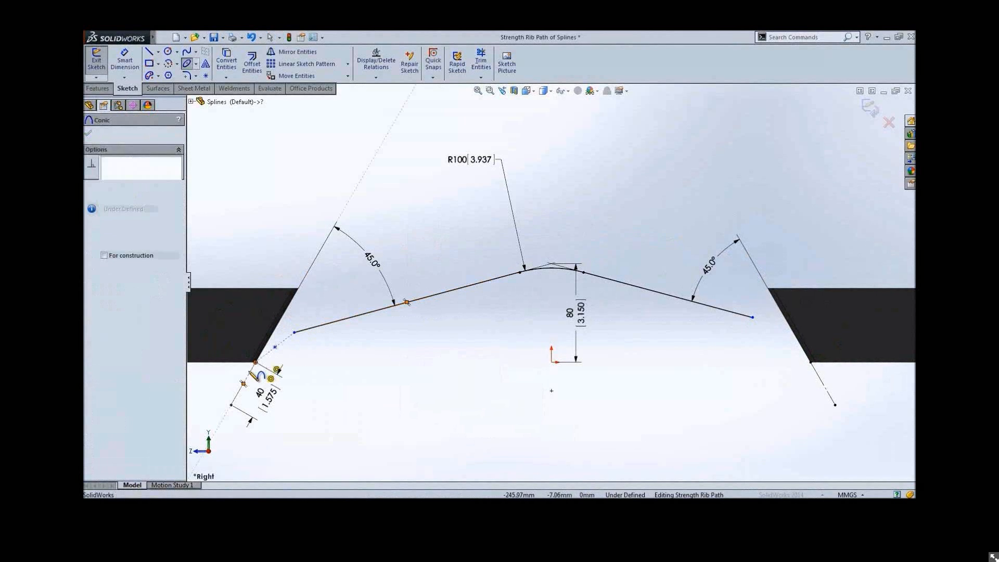
click(255, 363)
click(279, 341)
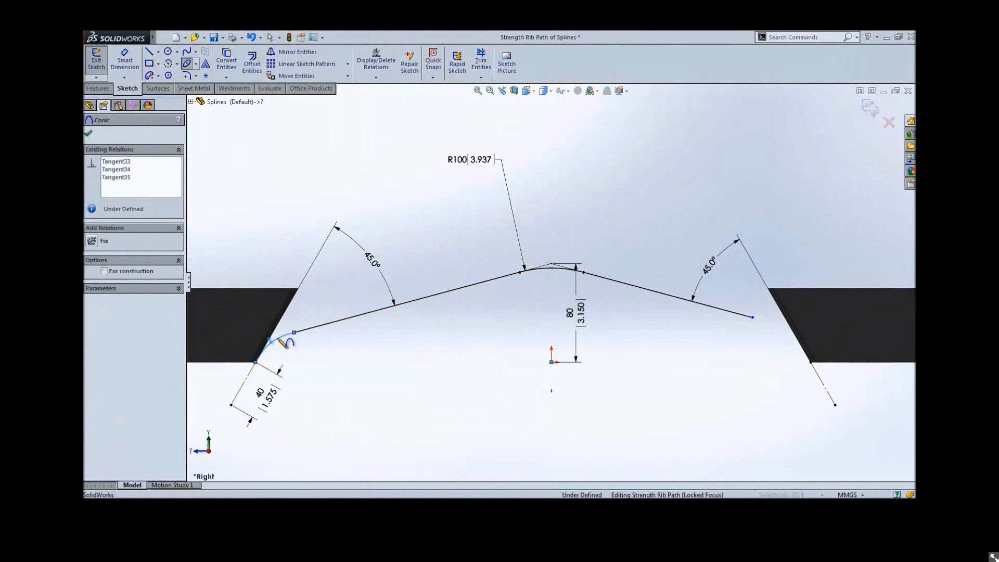
click(127, 177)
click(125, 170)
click(123, 162)
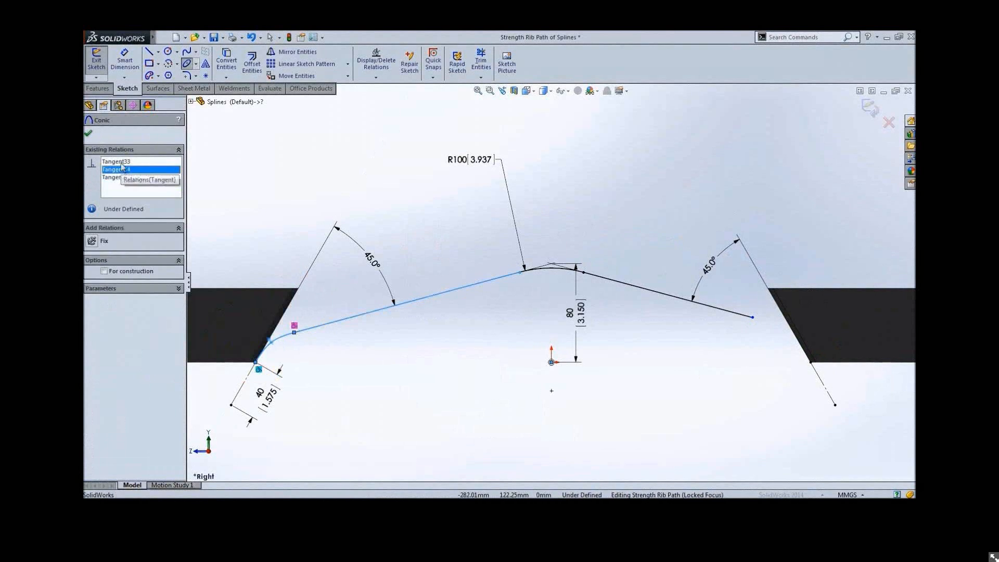
Sketch a second conic curve joining the right straight segment and the right sloped line at the right corner
click(753, 319)
click(810, 361)
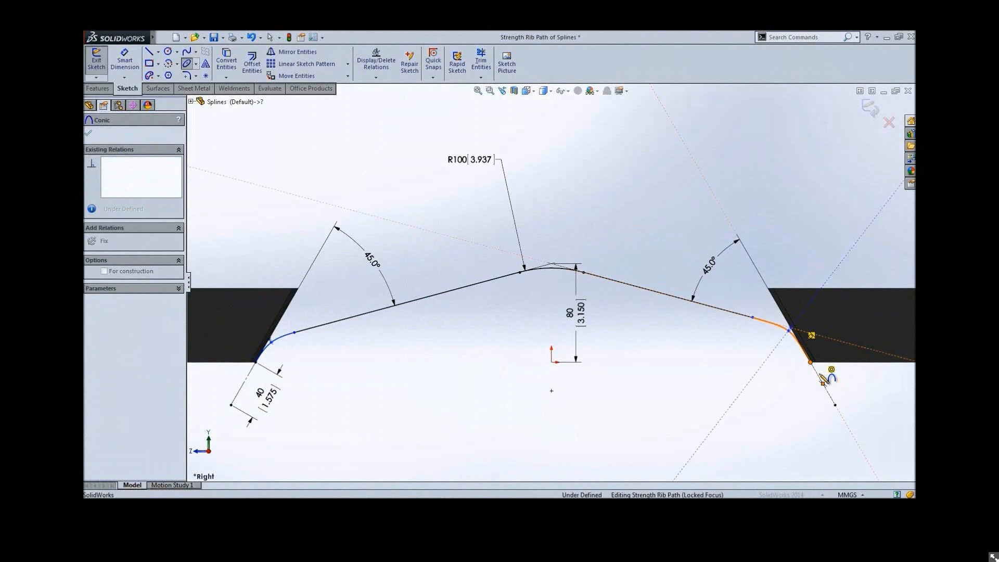
click(822, 383)
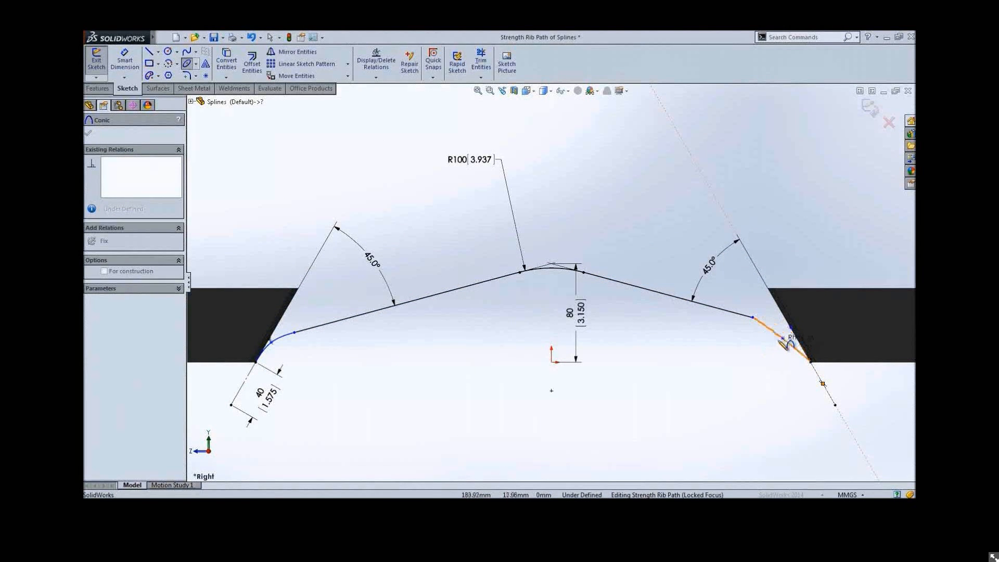
click(792, 332)
key(Escape)
Dimension the right conic's rho and set it to 0.7
key(s)
click(436, 348)
click(770, 326)
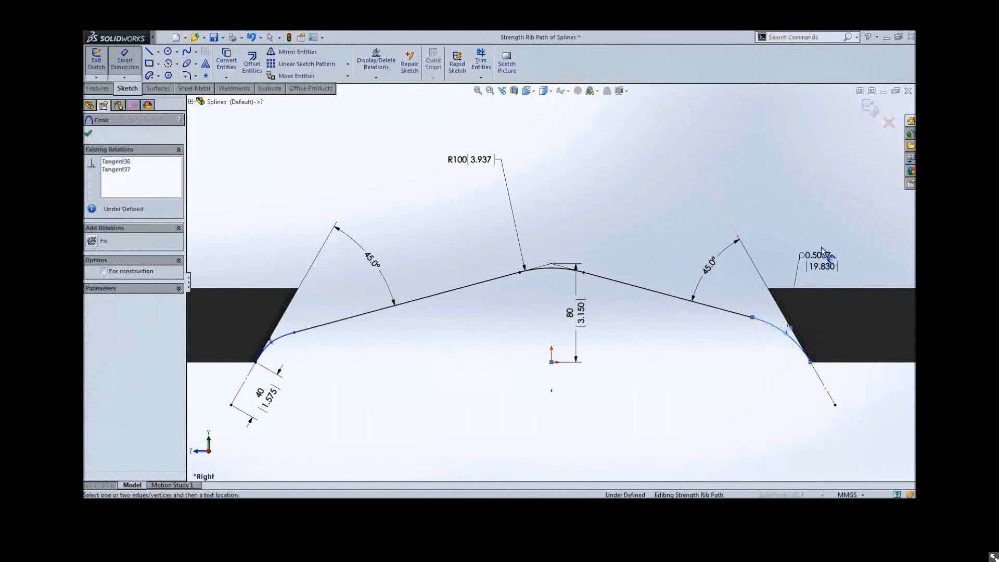
click(822, 250)
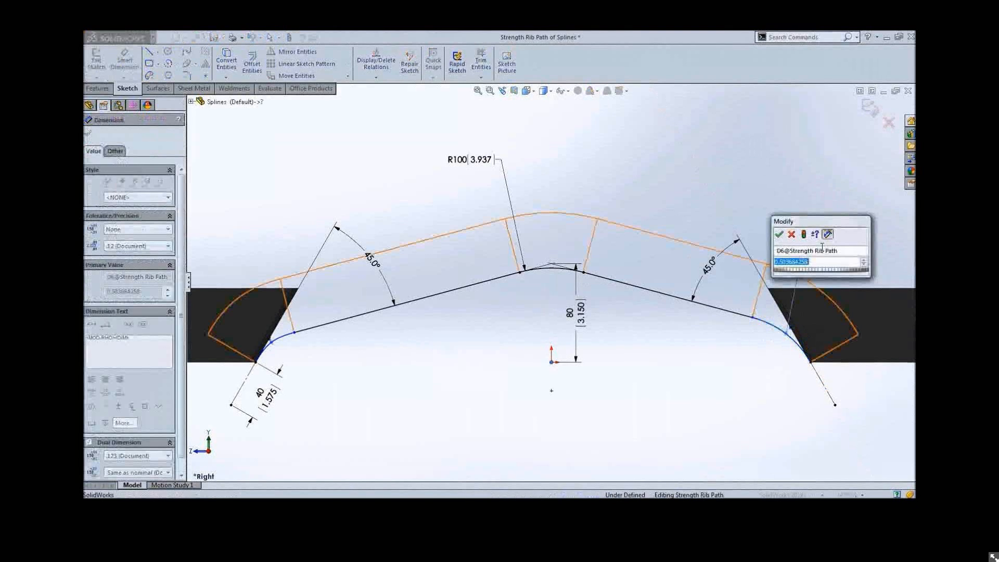
text(0.7)
key(Return)
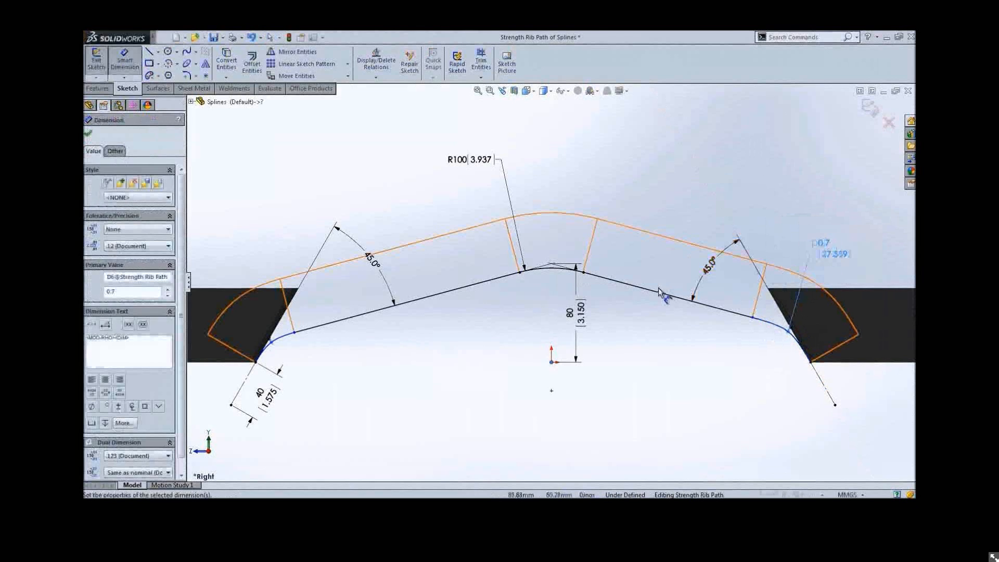
Dimension the length of the right straight segment of the path
click(665, 294)
click(637, 314)
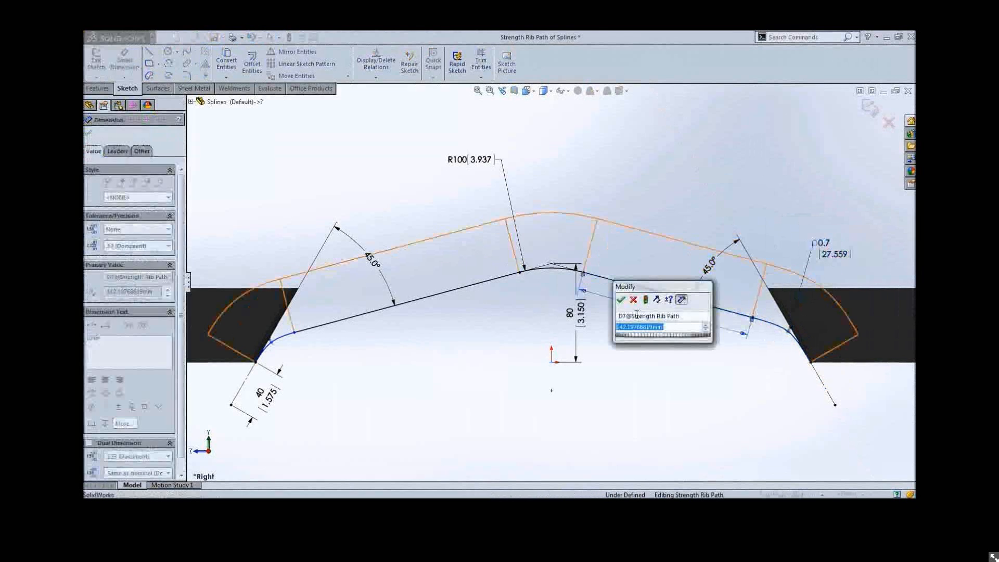
key(Return)
Dimension the left conic's rho and set it to 0.65
click(287, 335)
click(242, 273)
text(.65)
key(Return)
Dimension the length of the left straight segment and rebuild the part
click(344, 319)
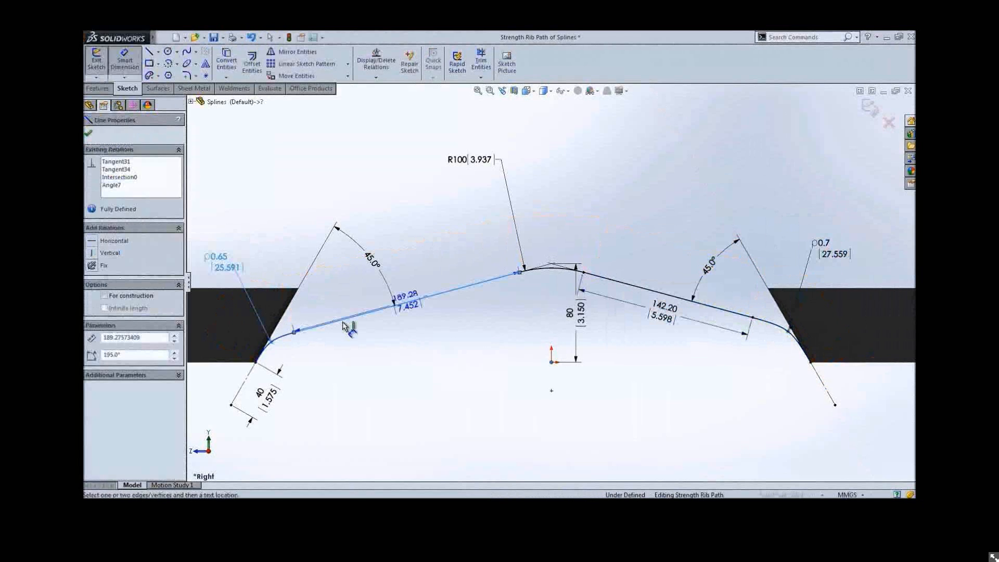
click(346, 341)
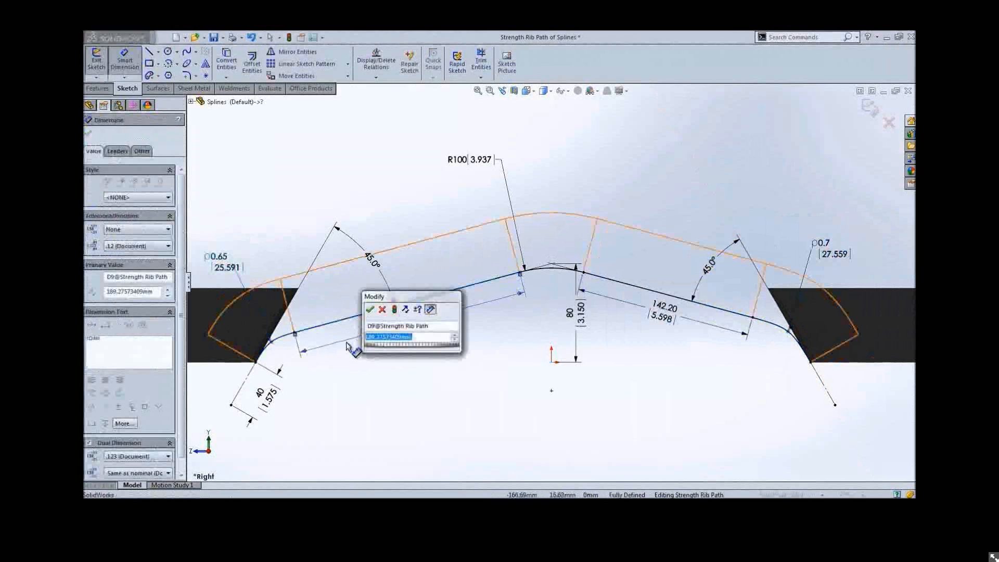
click(370, 310)
key(ctrl+b)
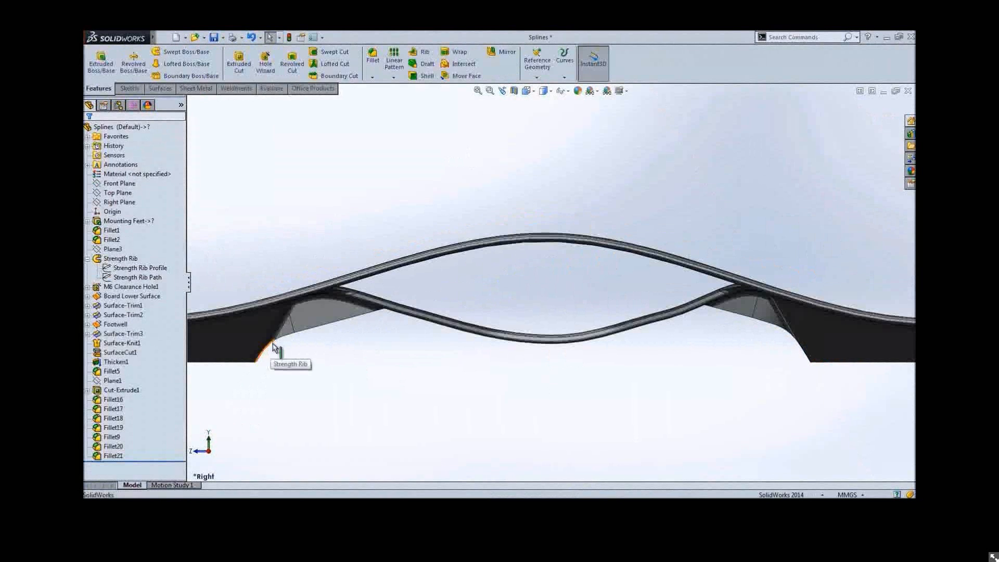
Open the Strength Rib Profile sketch for editing
middle_drag(305, 348, 260, 345)
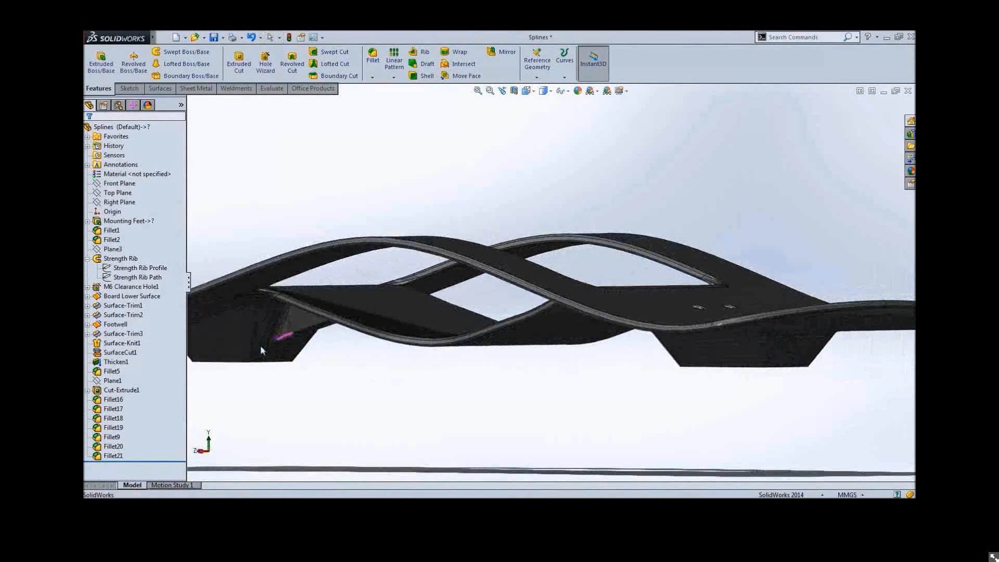
click(154, 272)
click(159, 241)
middle_drag(298, 302, 518, 396)
shift+middle_drag(457, 374, 542, 274)
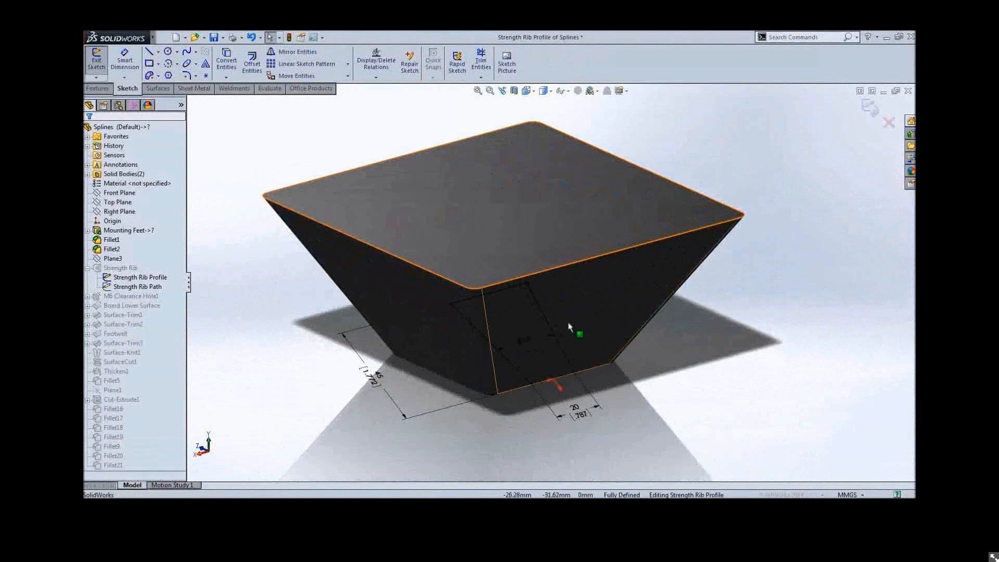
Delete the bottom line of the rib profile sketch along with its dimensions
click(557, 379)
key(Delete)
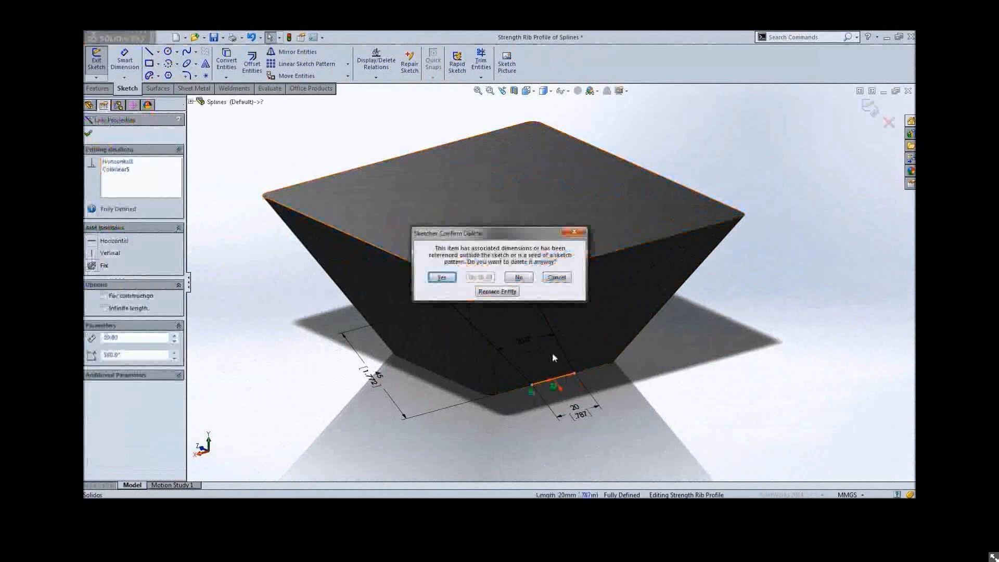
click(450, 281)
Sketch a conic curve across the bottom of the rib profile between the two side lines
key(s)
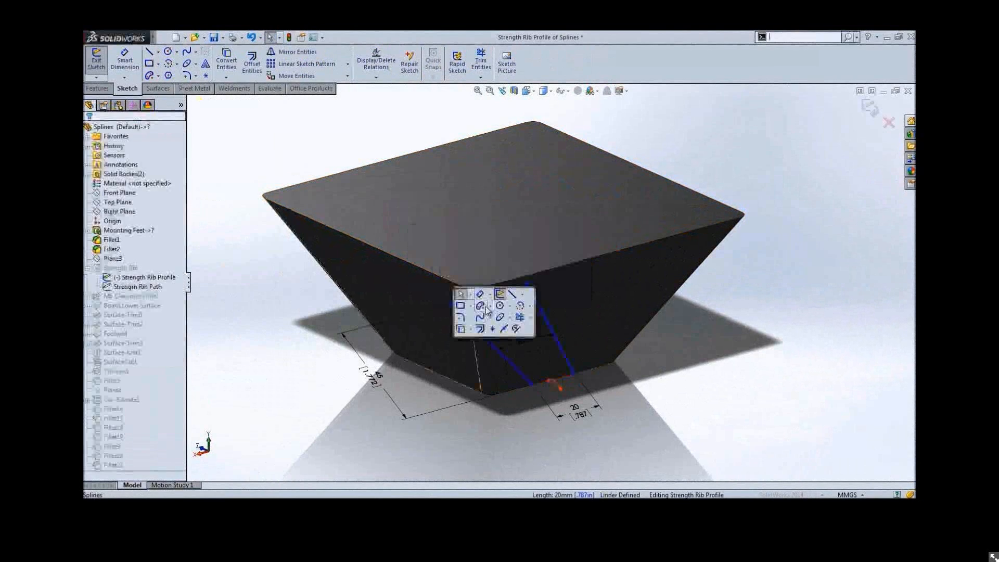
click(504, 314)
click(522, 362)
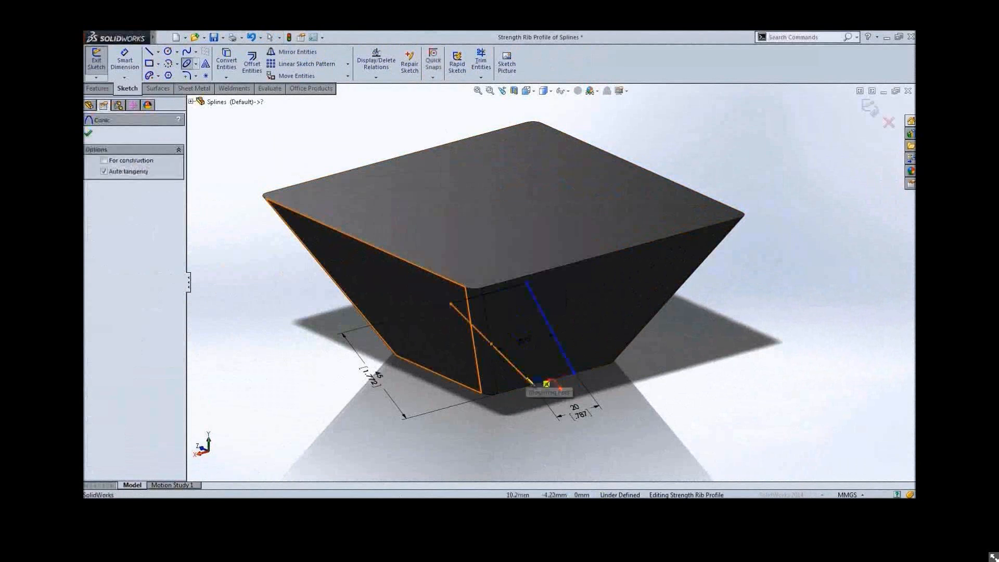
click(533, 385)
click(575, 374)
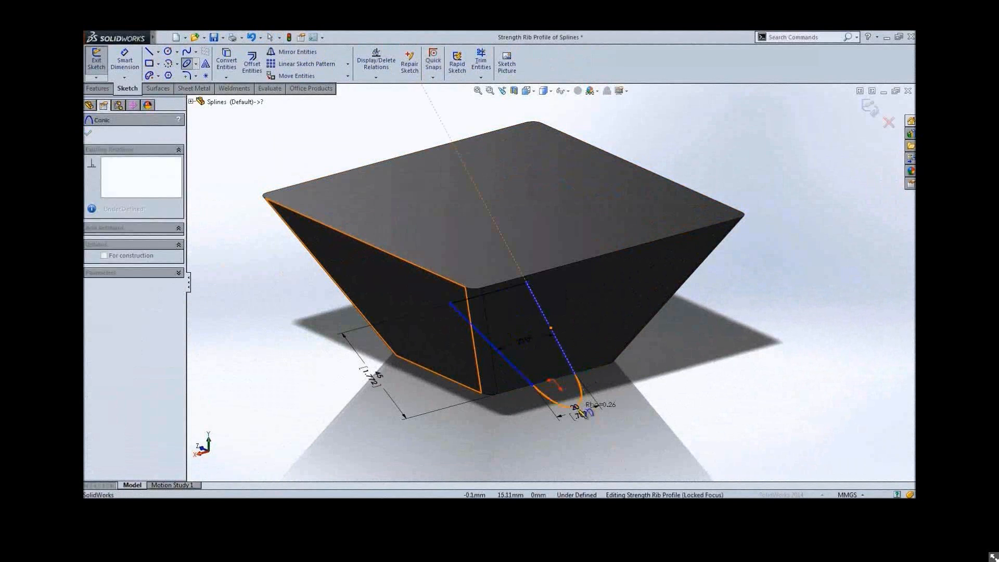
click(578, 408)
Add a rho dimension to the bottom conic of the rib profile
key(s)
click(596, 417)
click(576, 401)
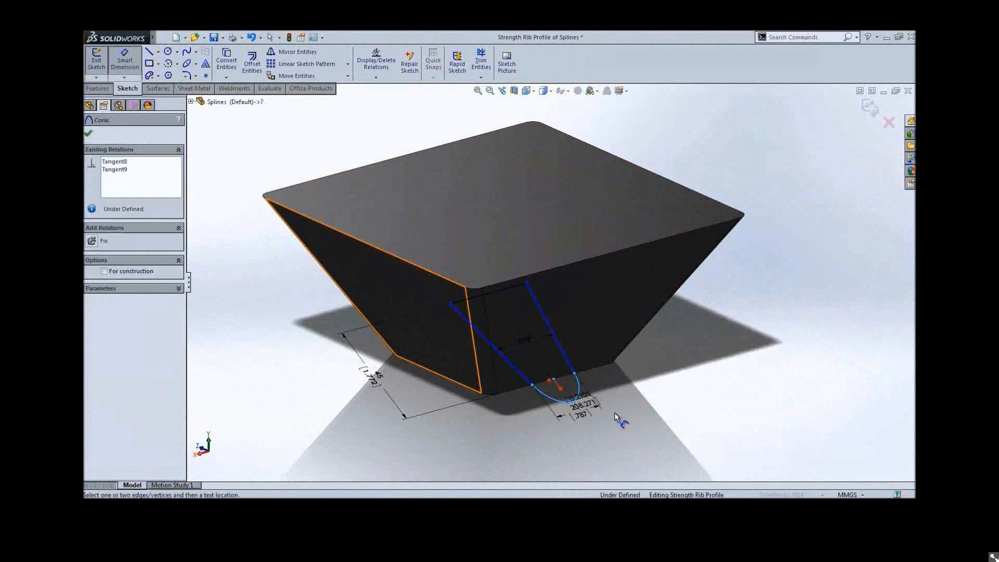
click(669, 436)
Drag the conic's vertex point slightly downward and rebuild the part
click(556, 382)
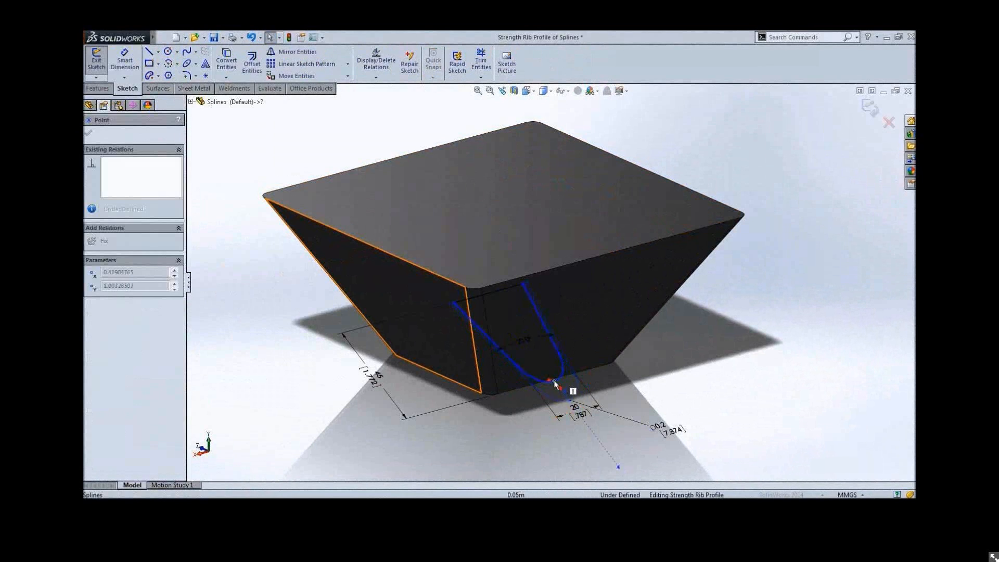
drag(554, 380, 555, 386)
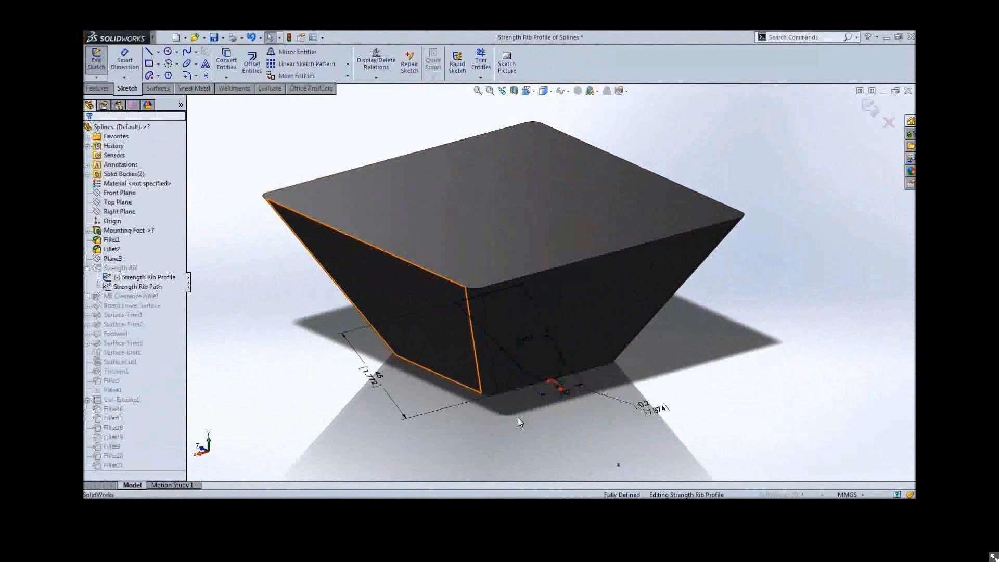
key(ctrl+b)
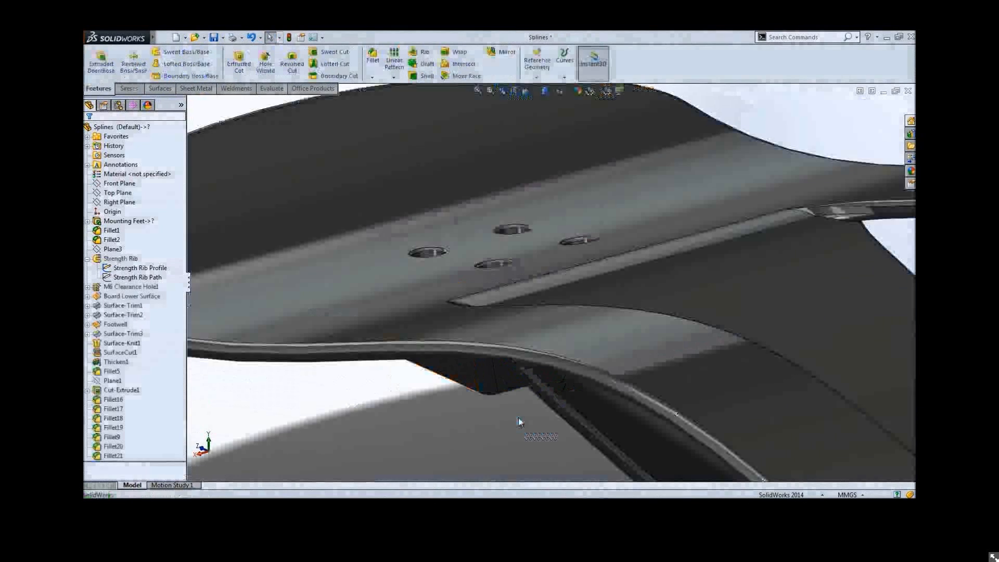
Open the Board Profile sketch under Board Lower Surface for editing
shift+middle_drag(518, 417, 588, 349)
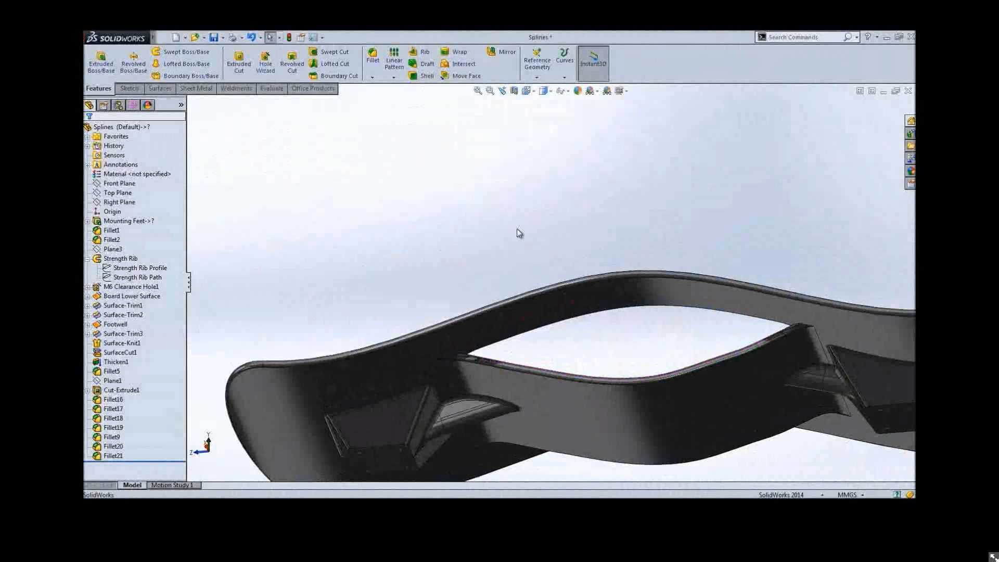
right_drag(467, 234, 507, 213)
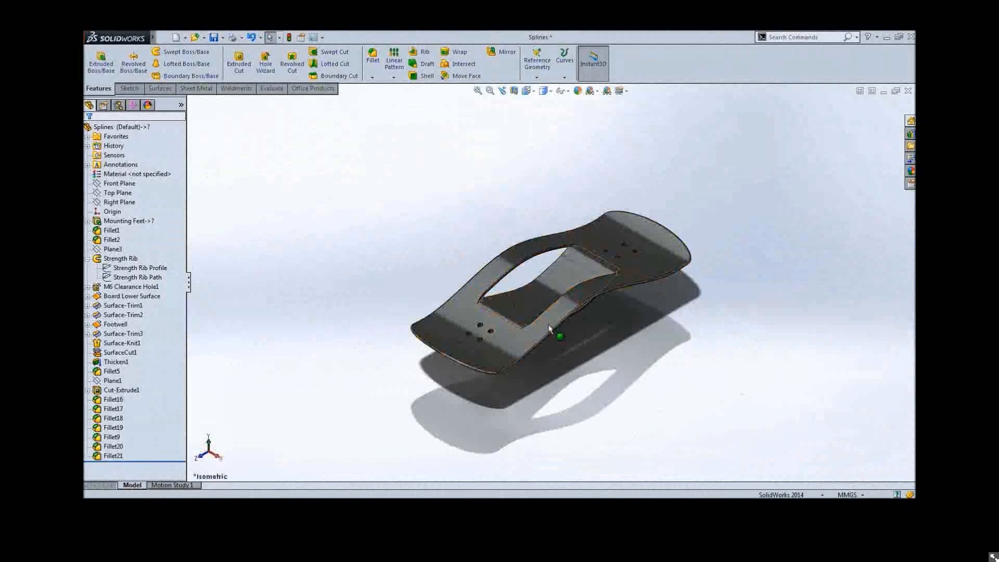
middle_drag(556, 343, 535, 333)
key(f)
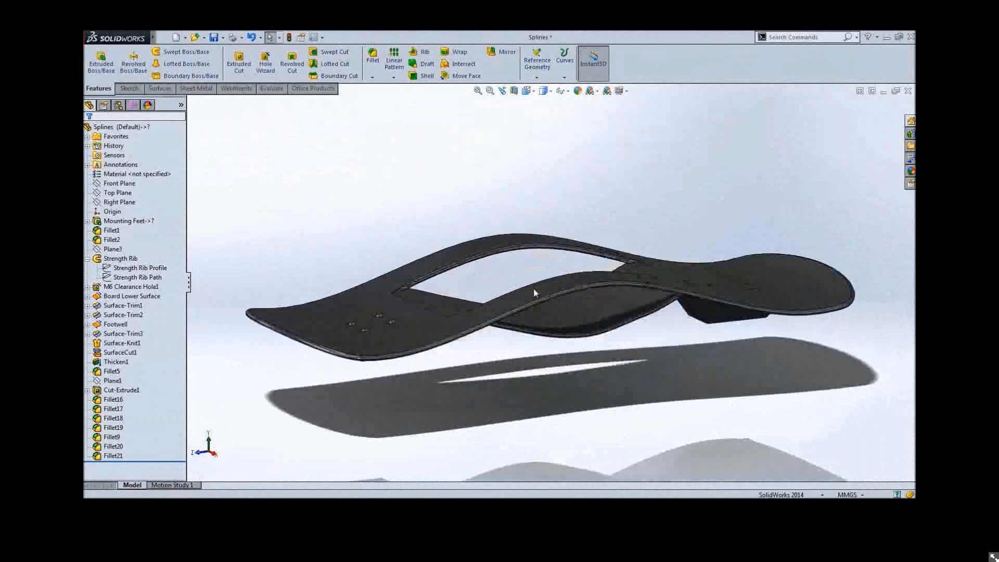
click(87, 258)
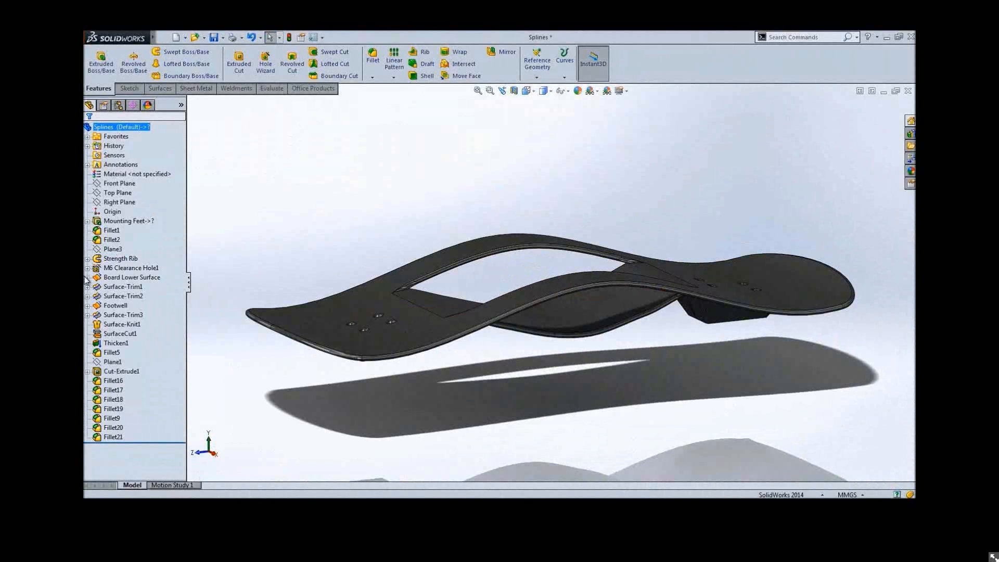
click(87, 277)
click(136, 286)
click(150, 266)
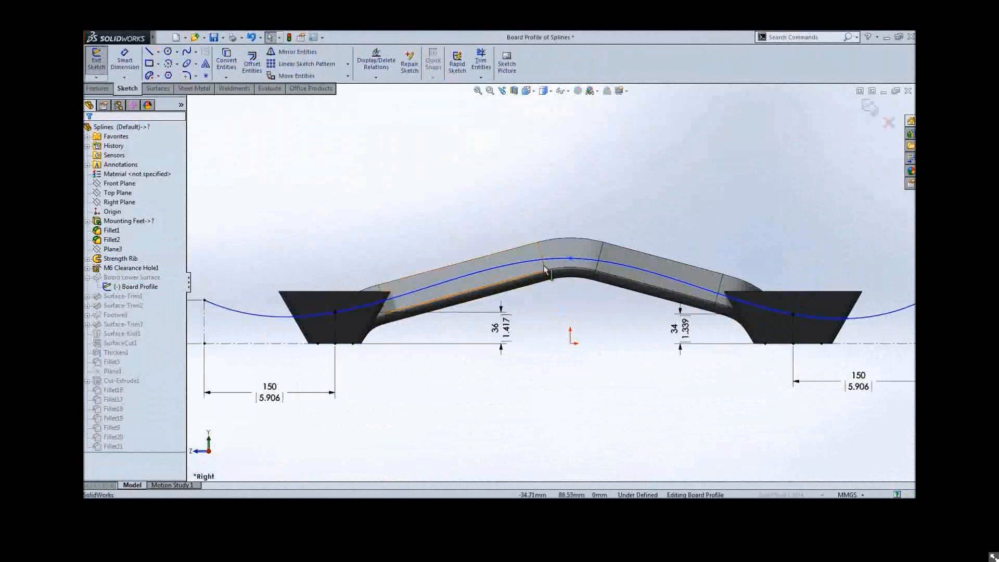
Drag the top point of the board profile spline upward
click(571, 258)
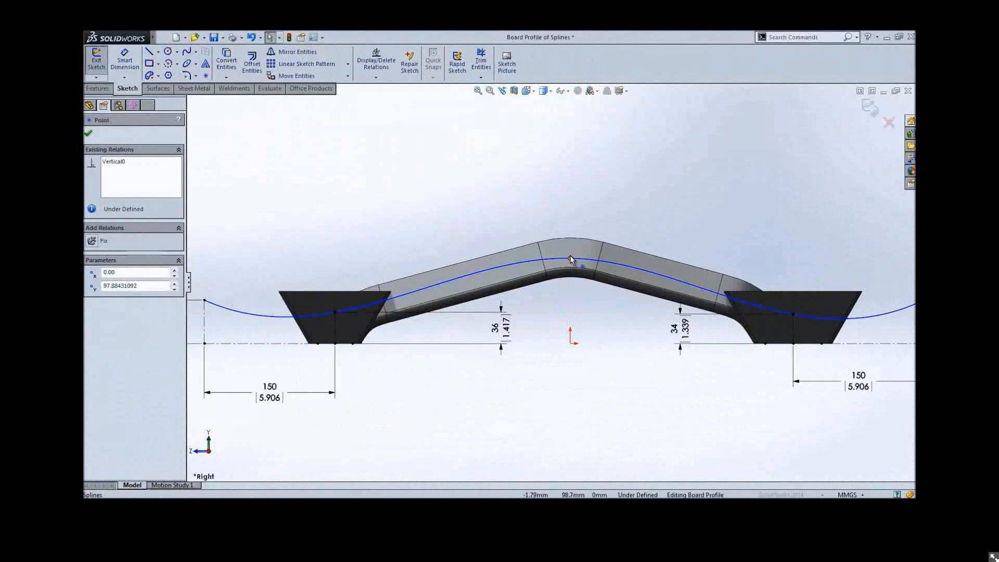
drag(570, 258, 571, 199)
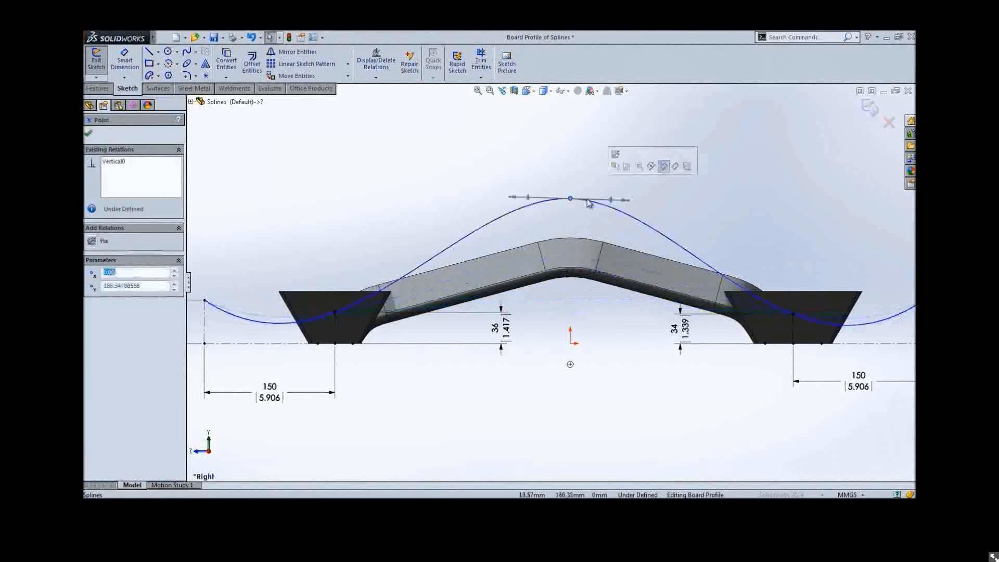
click(564, 145)
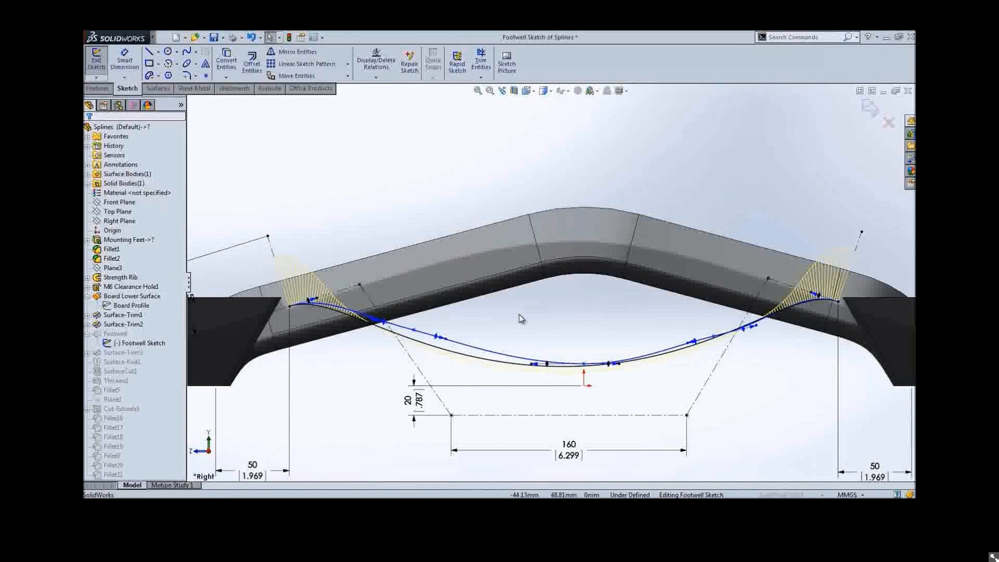
Replace the original spline in the Footwell Sketch with the style spline, deleting the replaced spline
key(s)
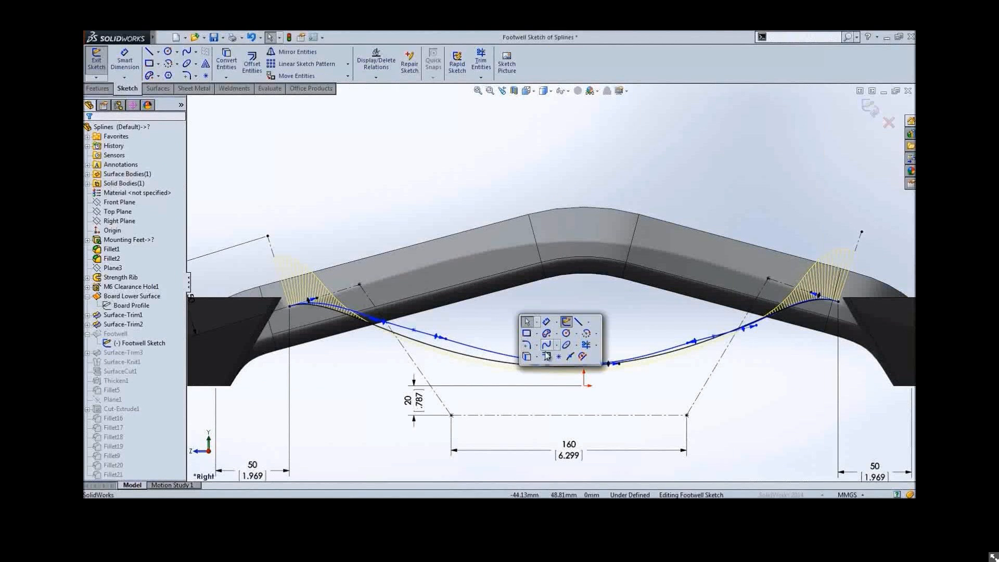
click(584, 356)
click(493, 354)
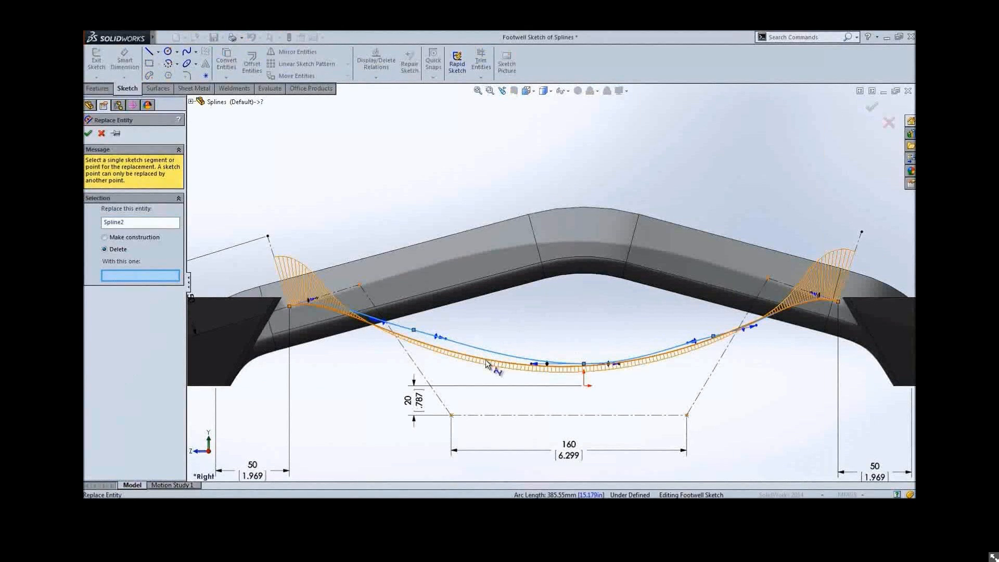
click(486, 363)
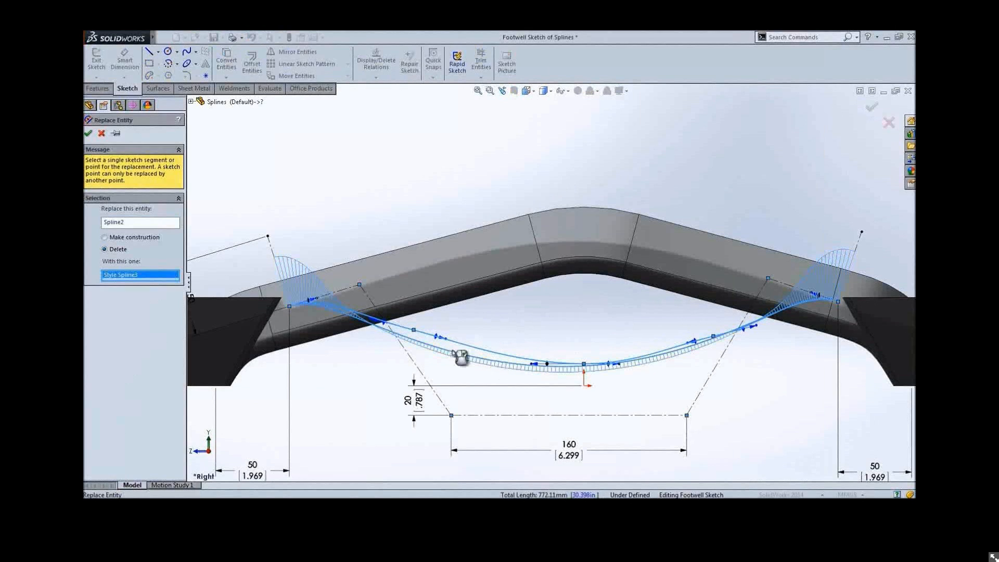
click(110, 251)
key(Return)
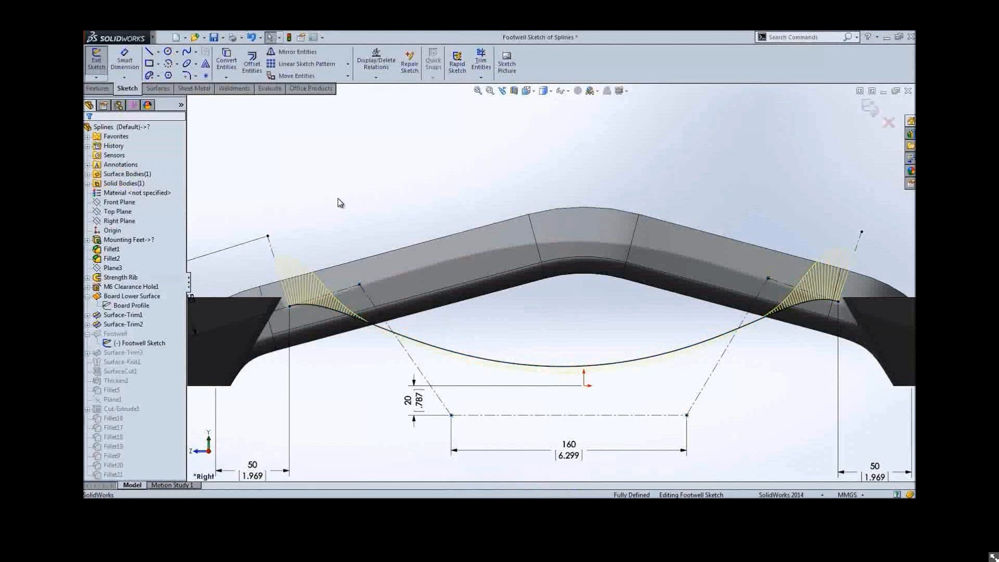
Rebuild the part and inspect the updated footwell shape in 3D
key(ctrl+b)
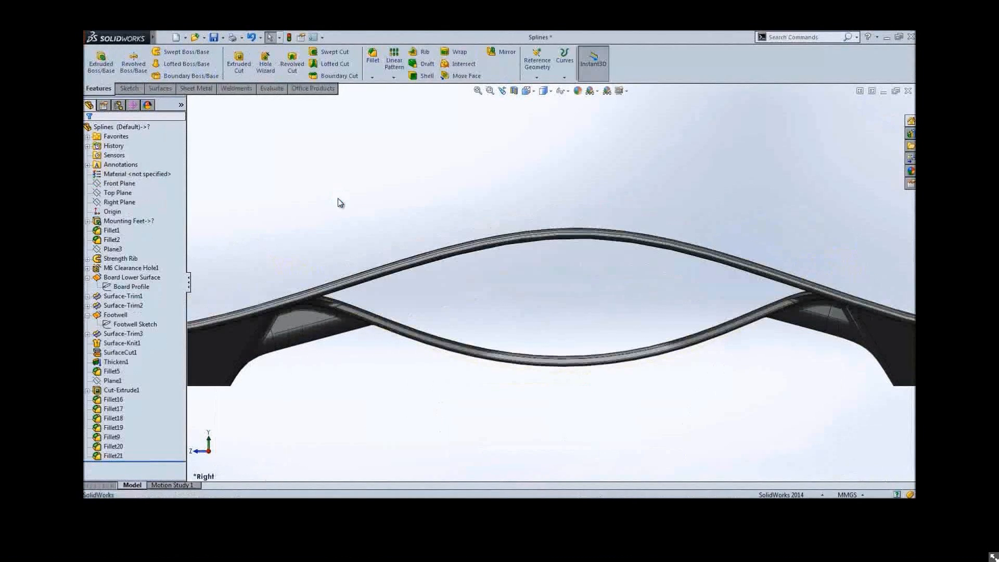
middle_drag(329, 211, 366, 223)
scroll(382, 277, up, 5)
middle_drag(382, 276, 430, 316)
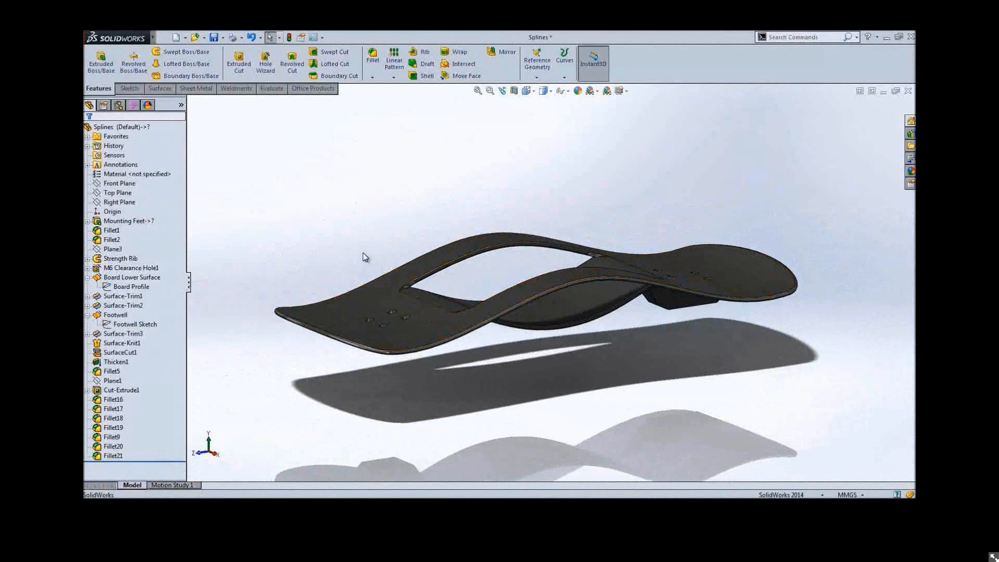
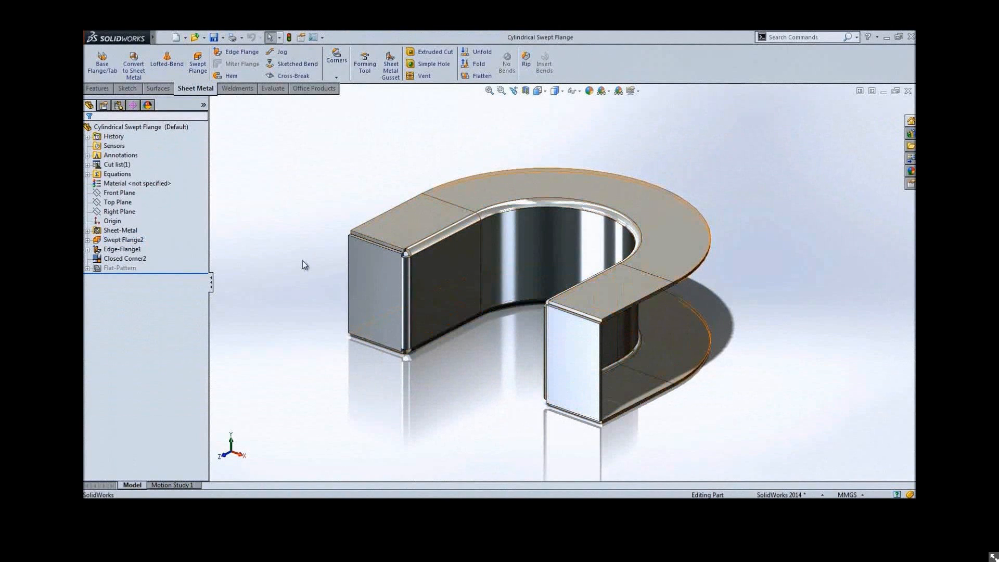
Flatten the swept flange sheet metal body to view its flat pattern
right_click(445, 268)
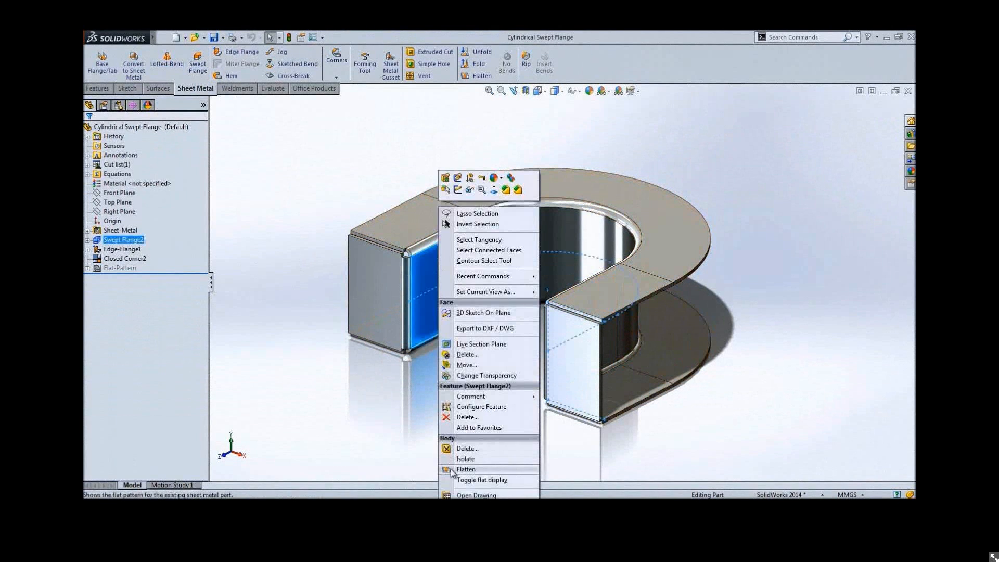
click(451, 470)
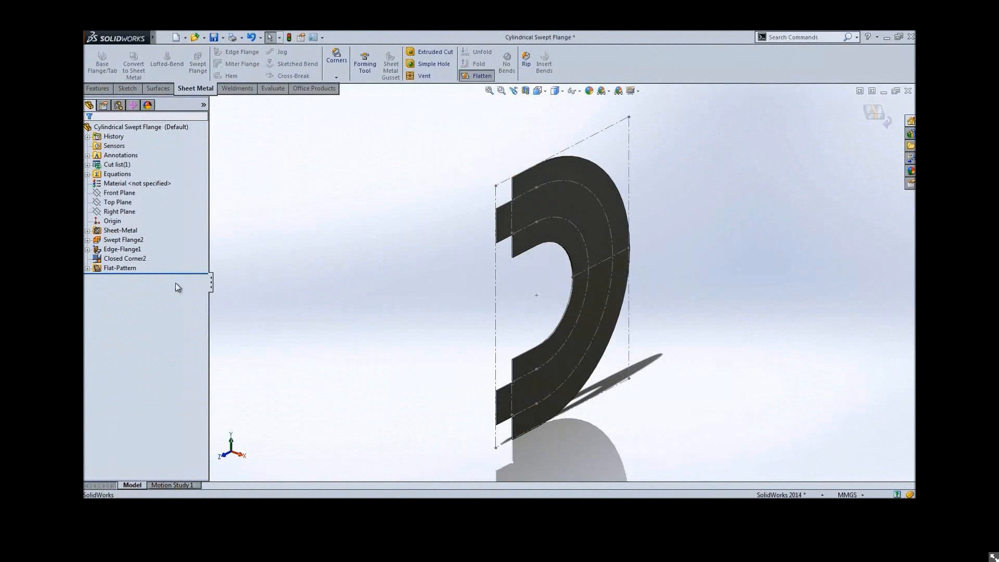
Edit Swept Flange2 to enable Cylindrical/Conical Bodies, selecting the inner cylindrical face
click(131, 241)
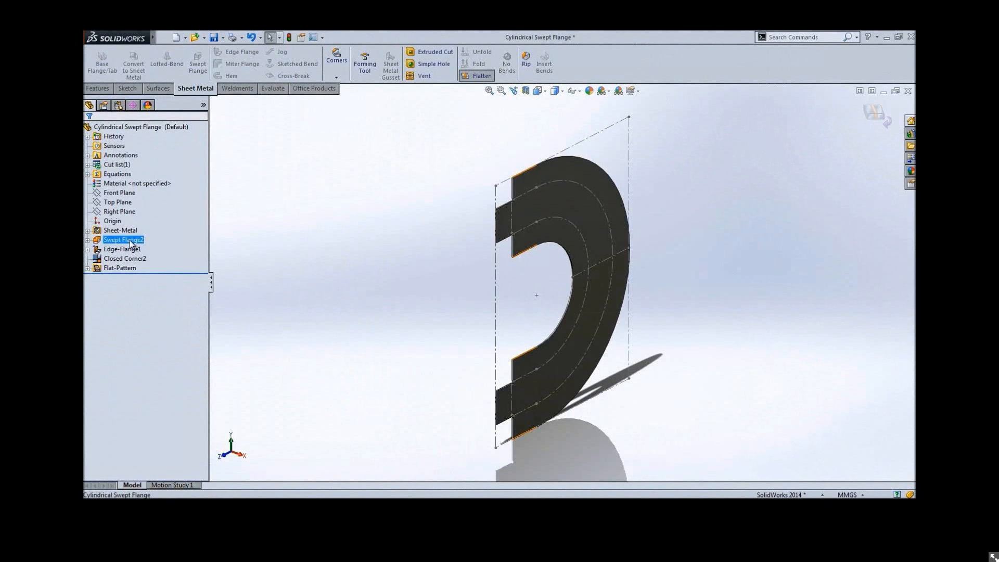
click(131, 241)
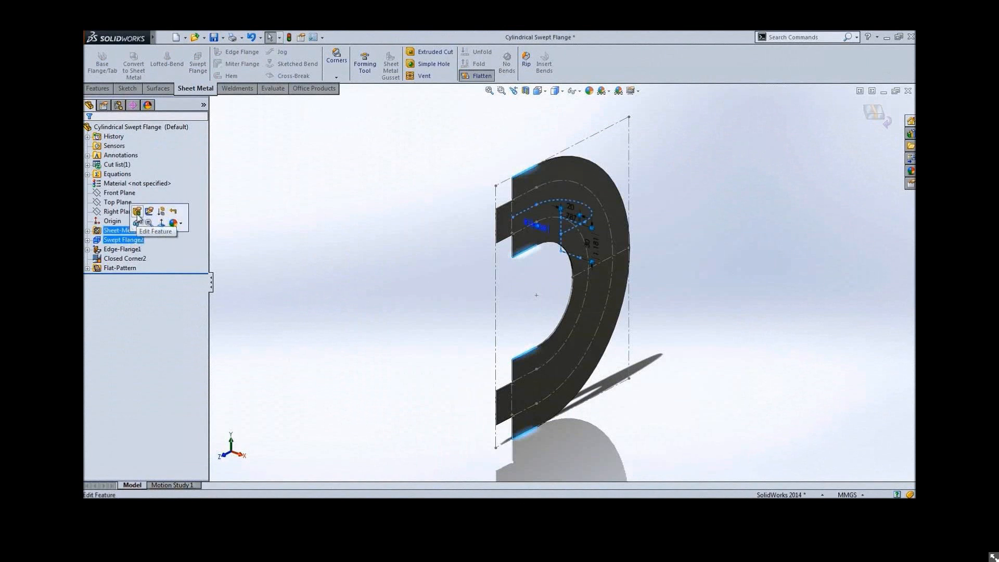
click(137, 211)
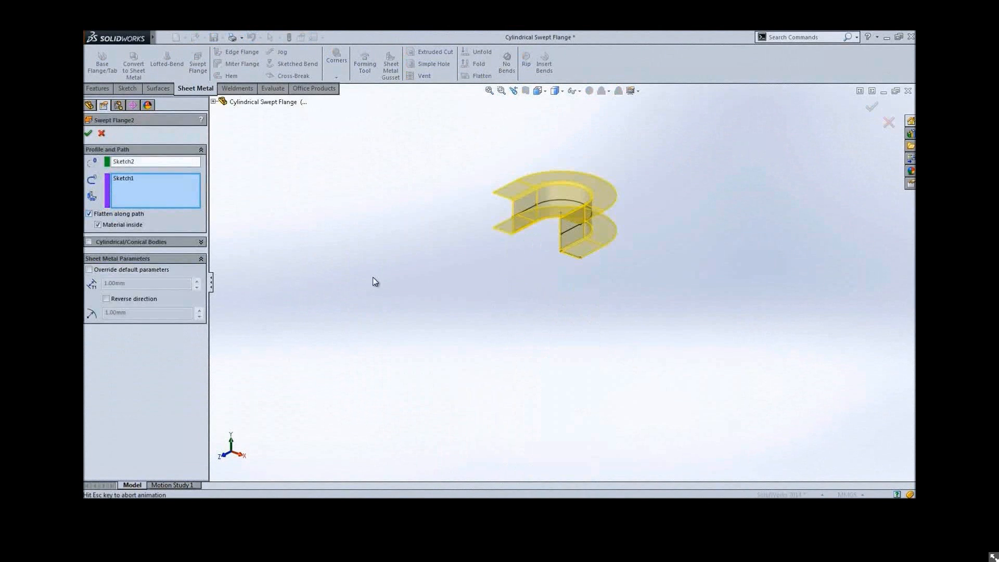
click(89, 242)
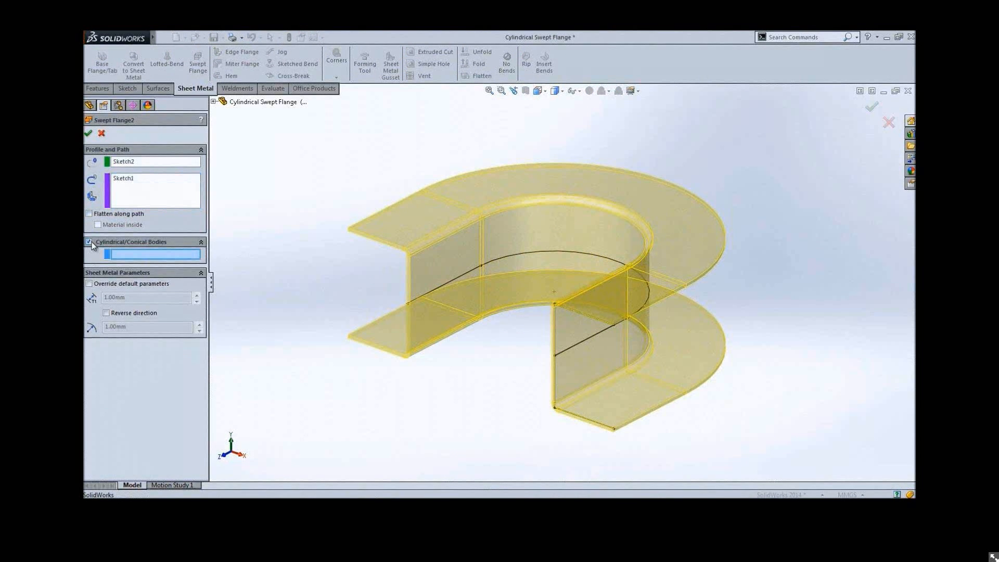
click(553, 353)
right_click(482, 410)
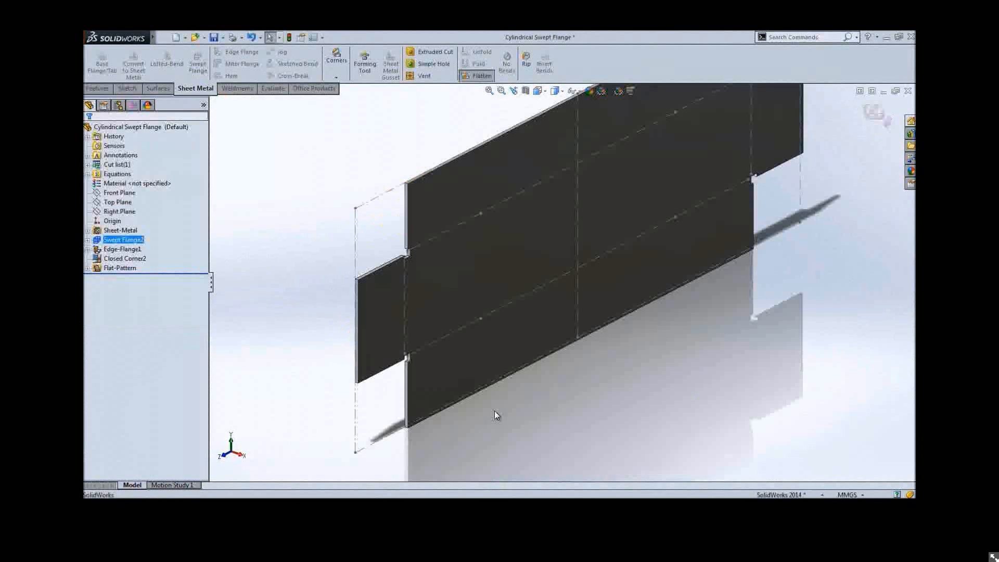
Exit the flattened view of the part
key(f)
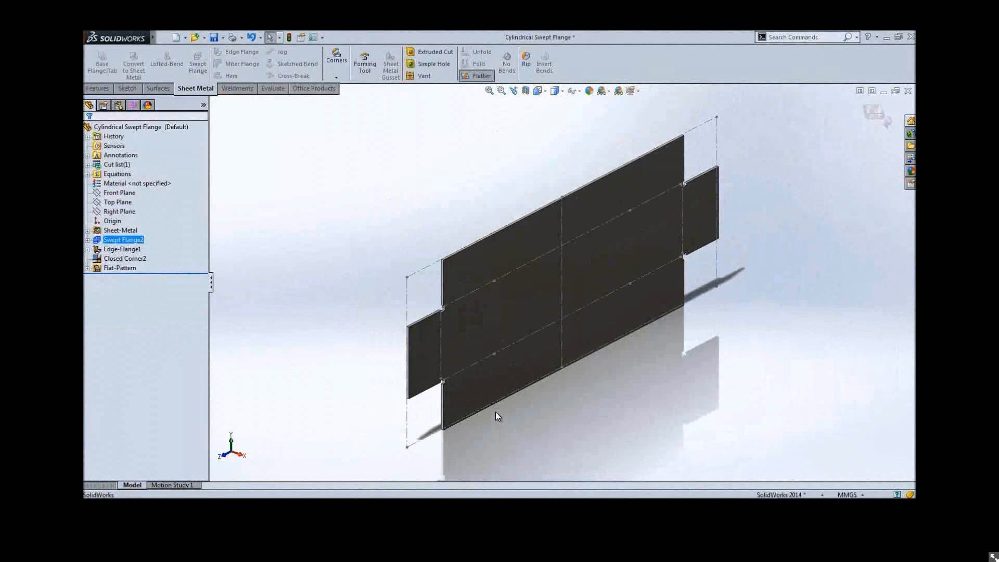
right_click(301, 307)
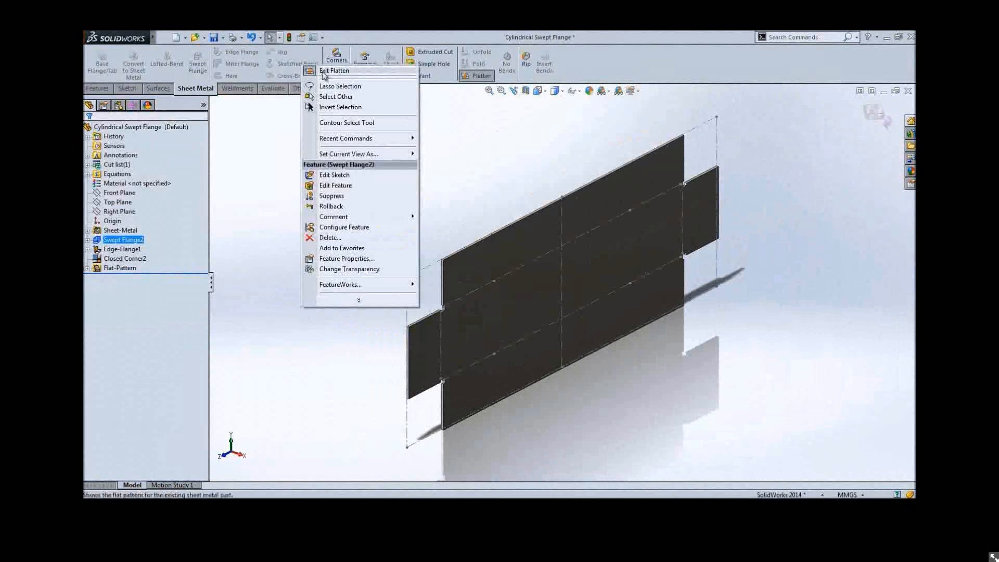
click(324, 72)
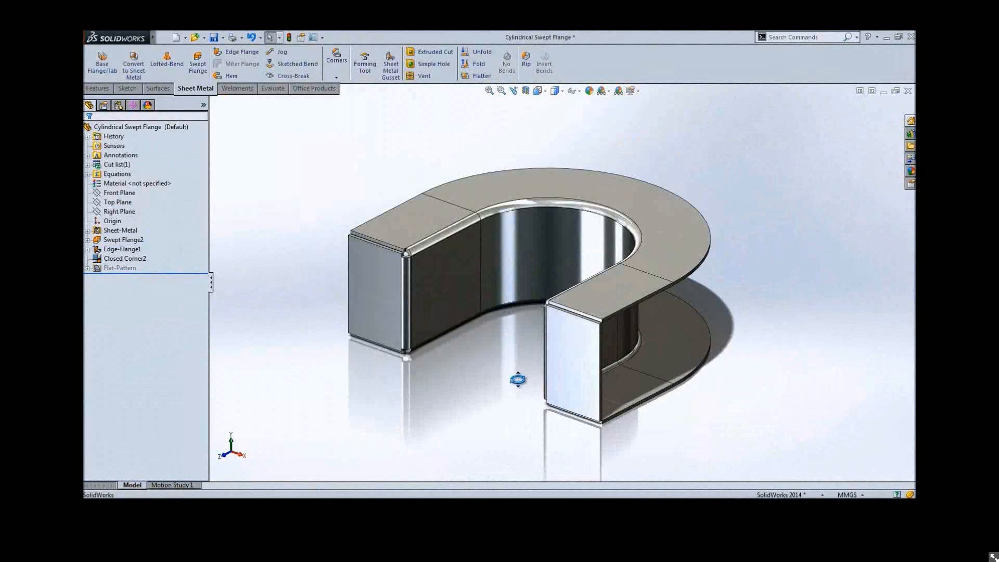
Start a Sheet Metal Gusset on the two inner faces at the near open end and set indent depth to 10 mm
middle_drag(518, 379, 430, 372)
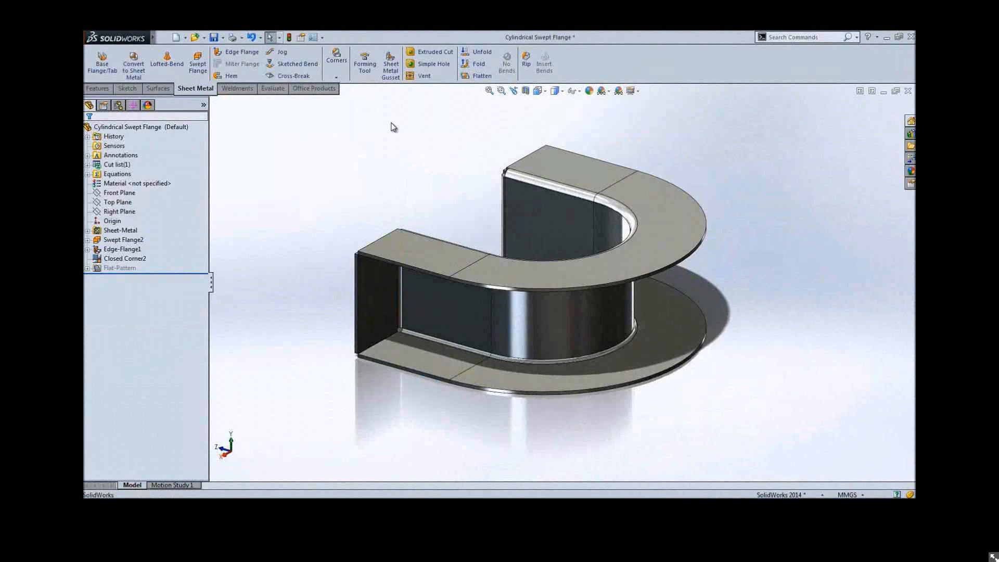
click(394, 75)
click(389, 292)
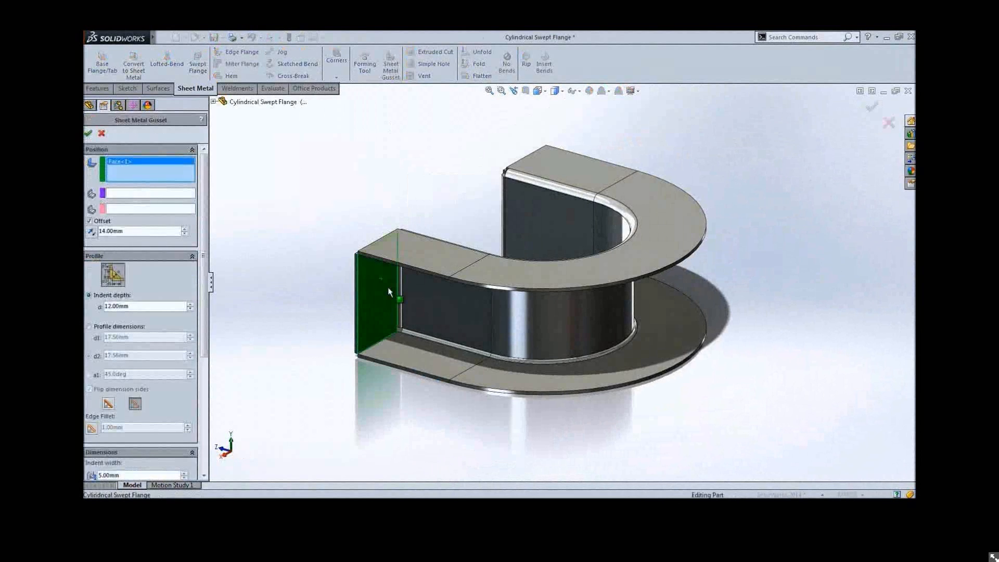
click(447, 313)
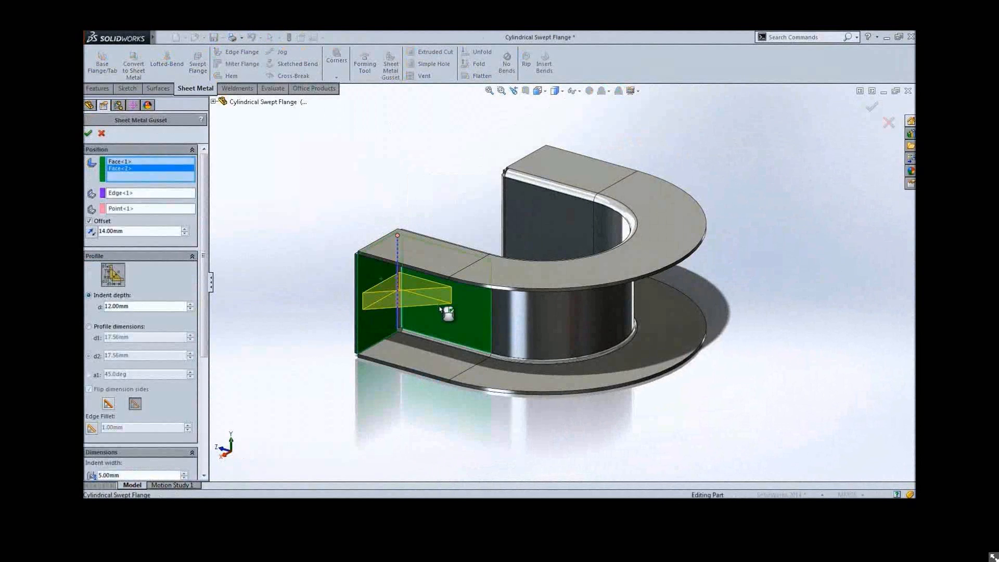
double_click(171, 307)
text(10)
key(Return)
Define the gusset by profile dimensions d1 15 mm and d2 25 mm with a rounded profile, and finish it
click(134, 326)
double_click(143, 341)
text(15)
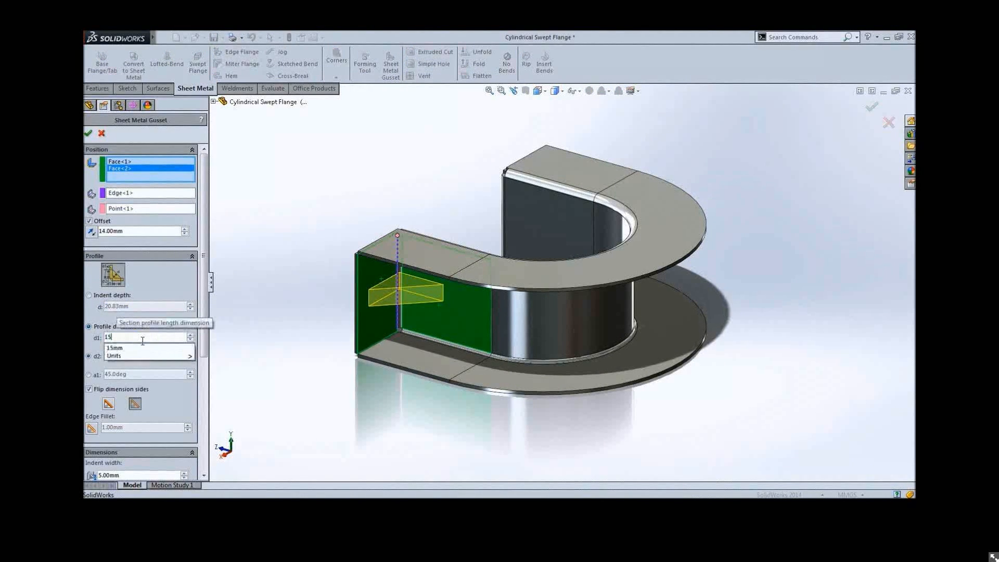
key(Return)
double_click(138, 355)
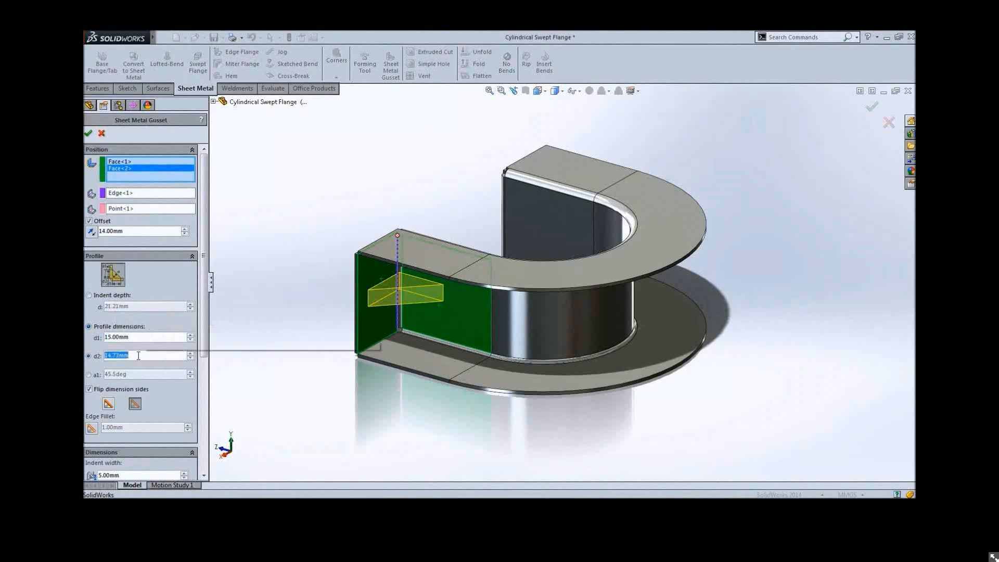
text(25.00mm)
key(Return)
click(108, 403)
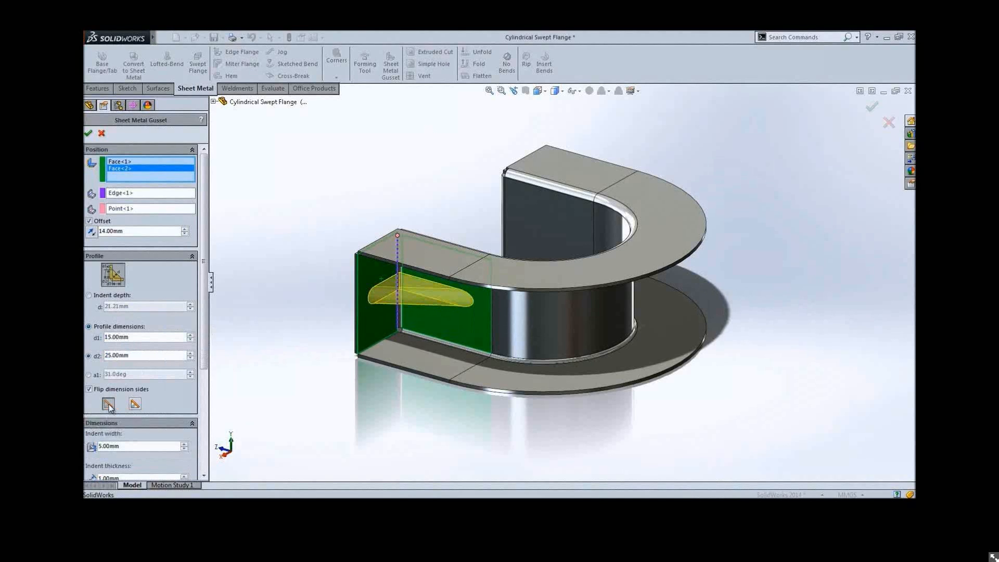
scroll(184, 443, down, 5)
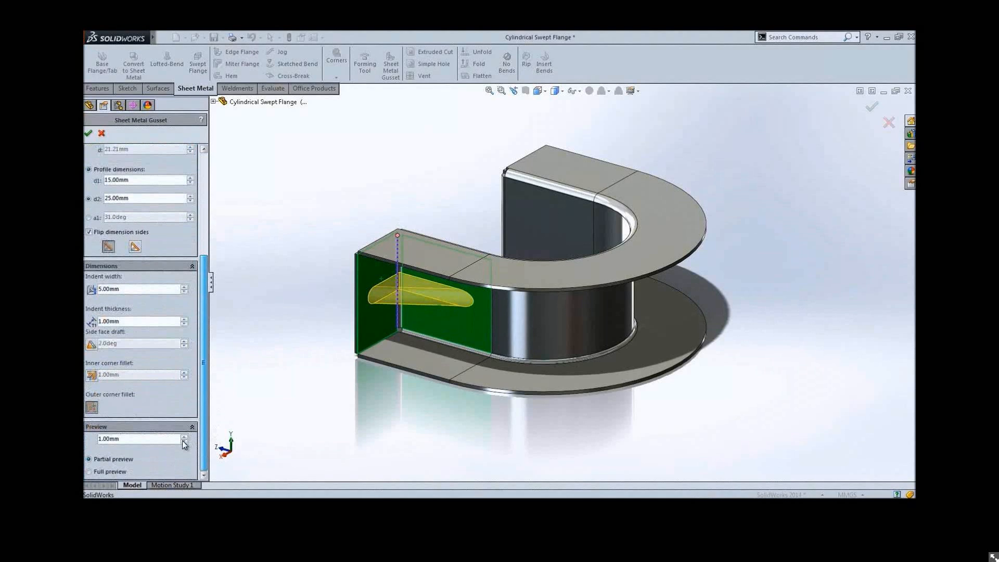
click(133, 288)
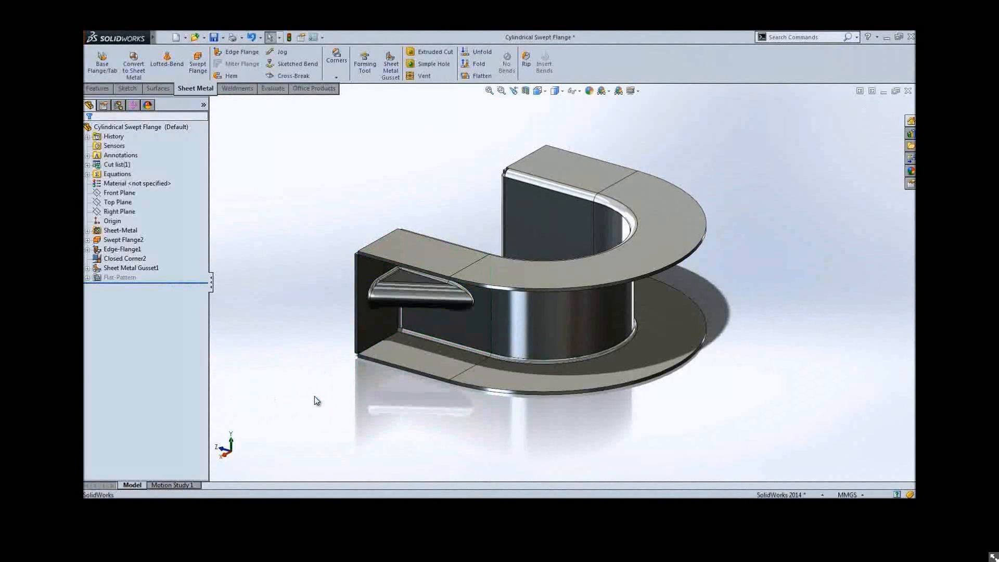
Add a second Sheet Metal Gusset at the inner corner of the opposite open end
middle_drag(314, 389, 541, 400)
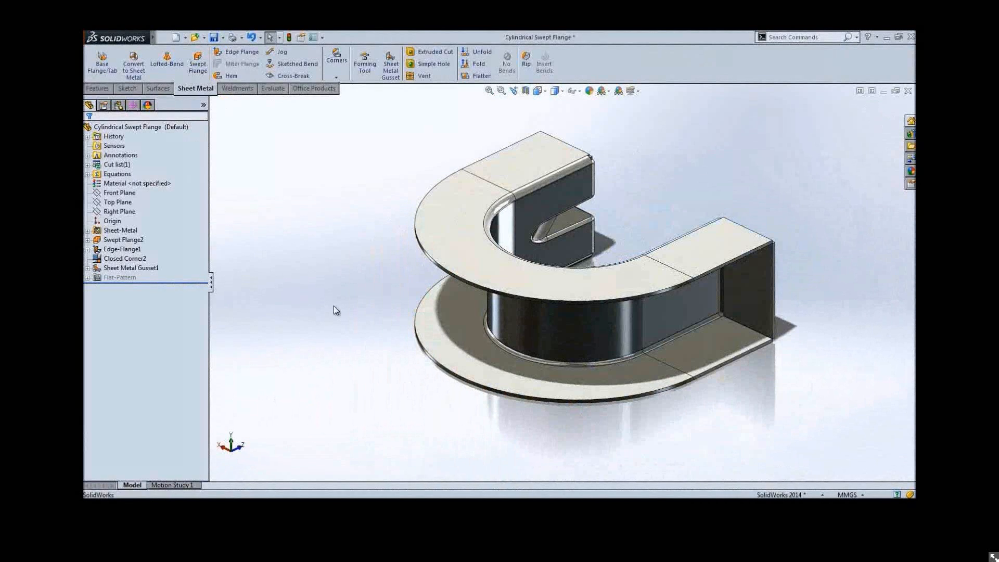
key(s)
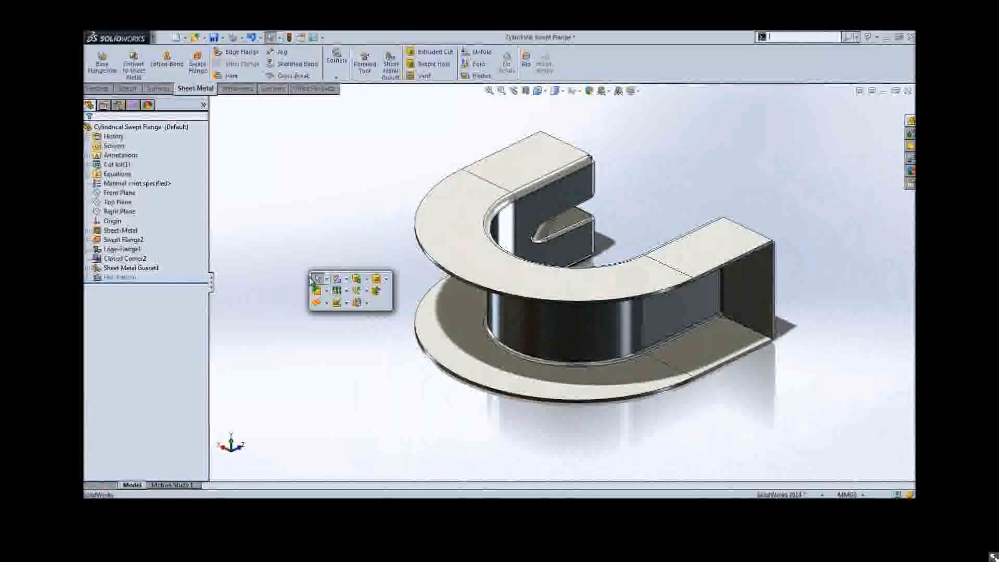
click(366, 303)
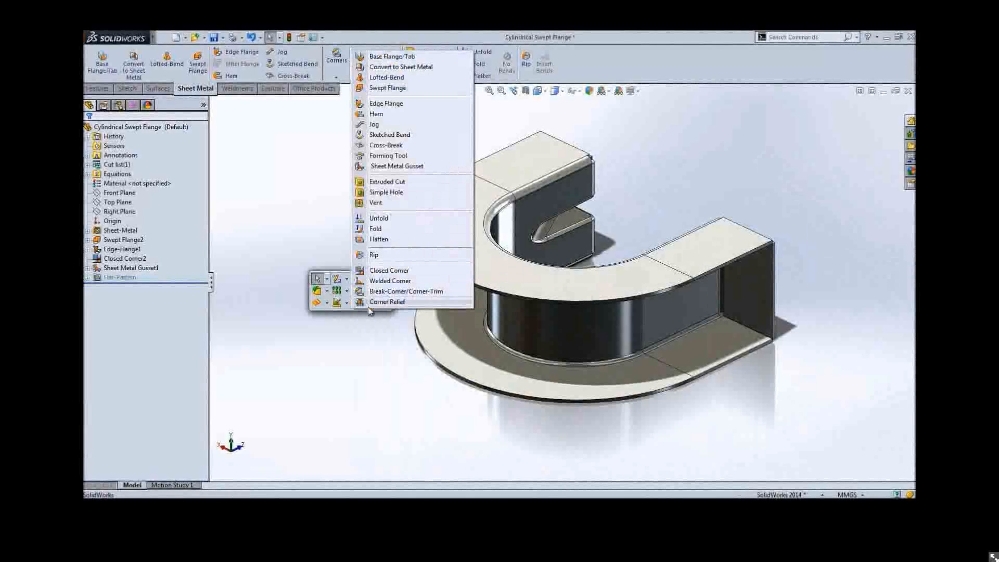
click(414, 167)
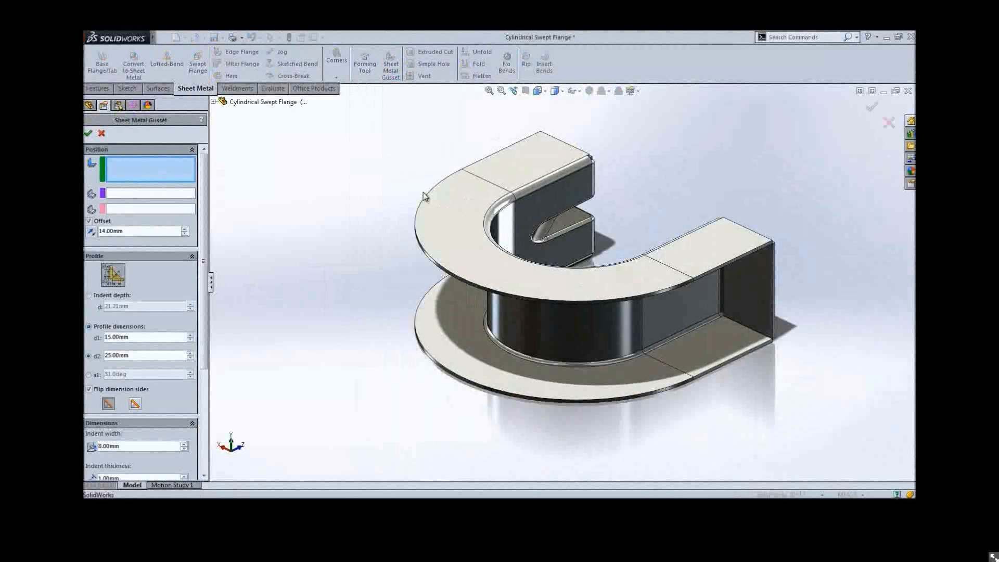
click(703, 303)
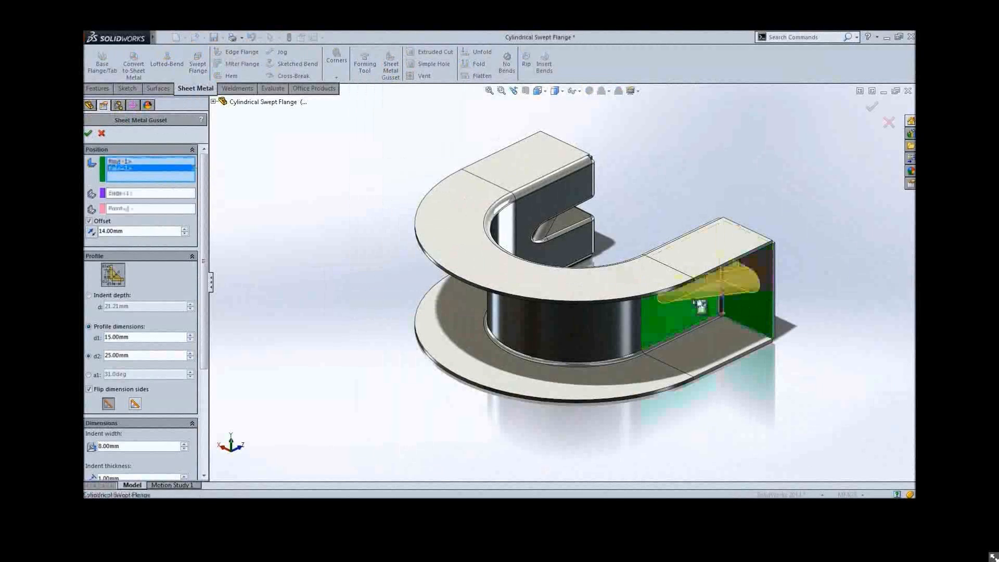
key(Return)
middle_drag(663, 343, 491, 351)
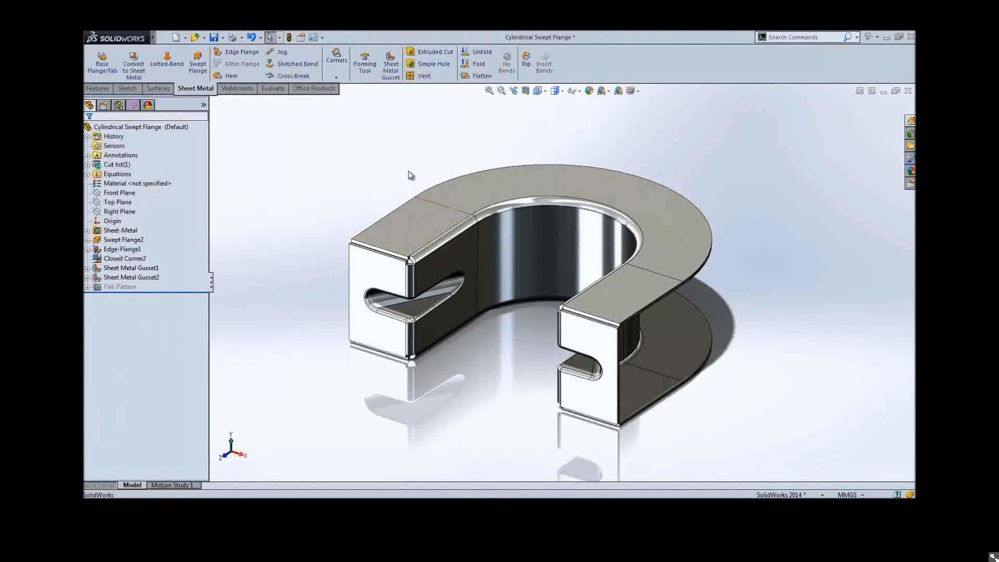
Start Corner Relief, collect all corners and apply rectangular relief to them
click(341, 71)
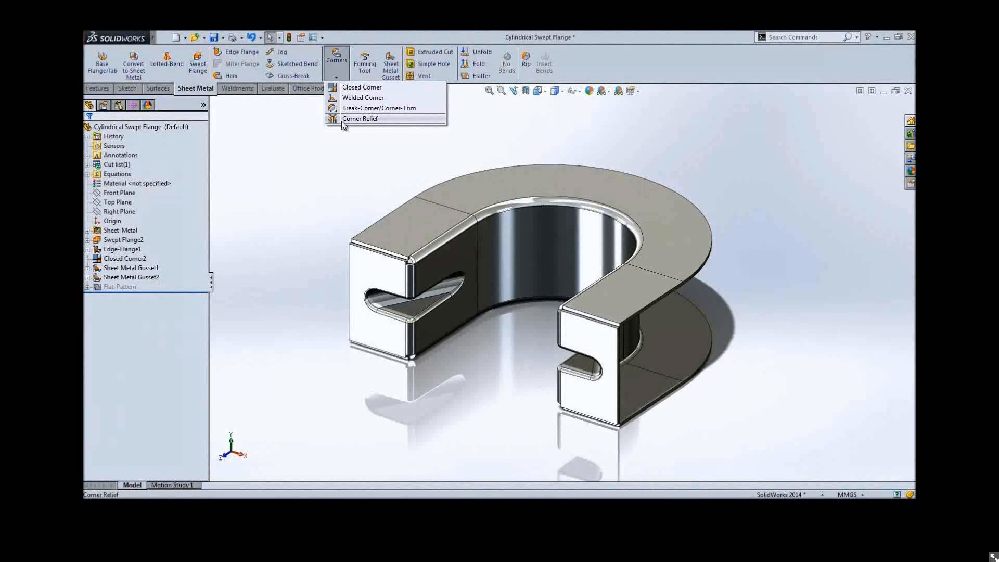
click(360, 119)
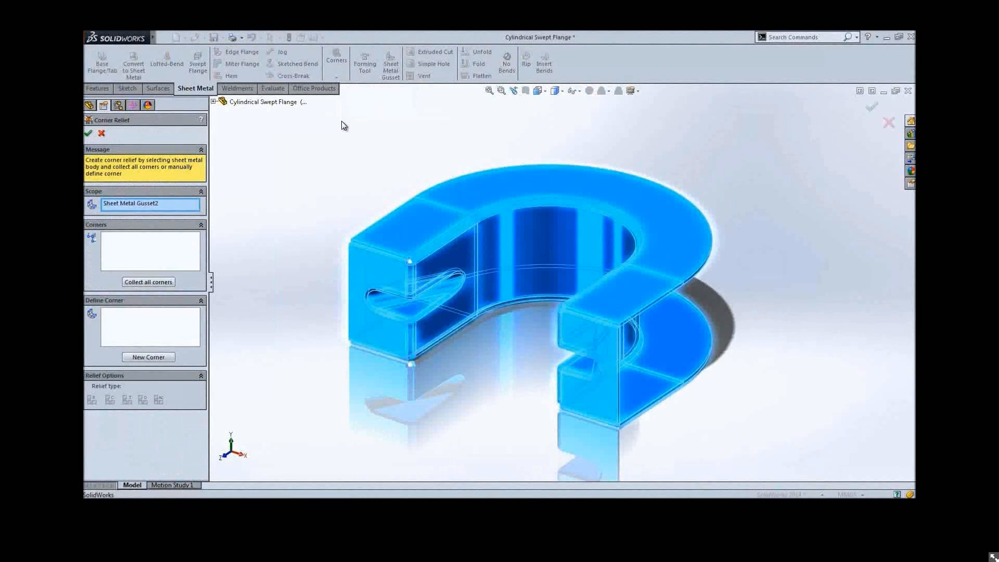
click(146, 282)
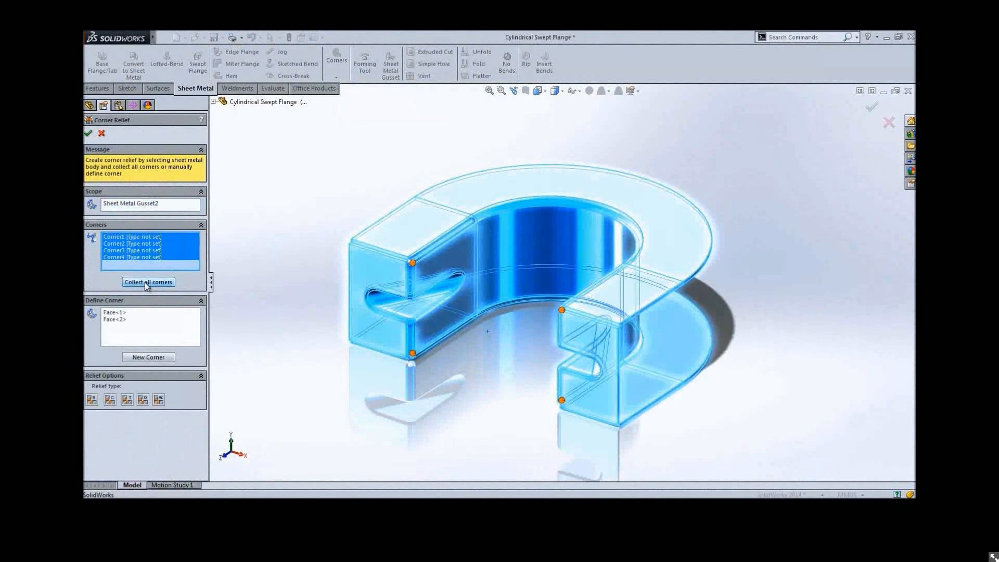
key(z)
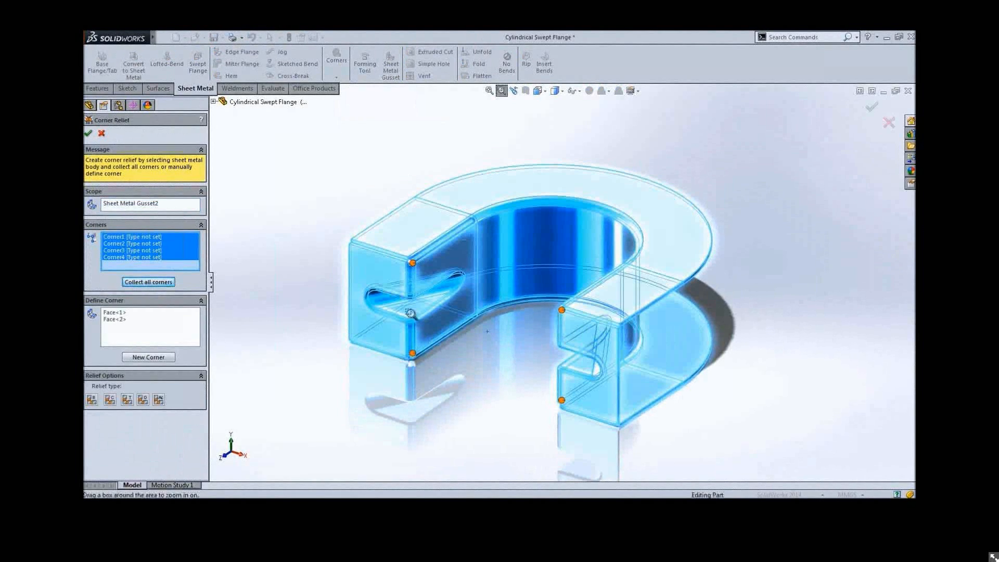
drag(410, 313, 324, 387)
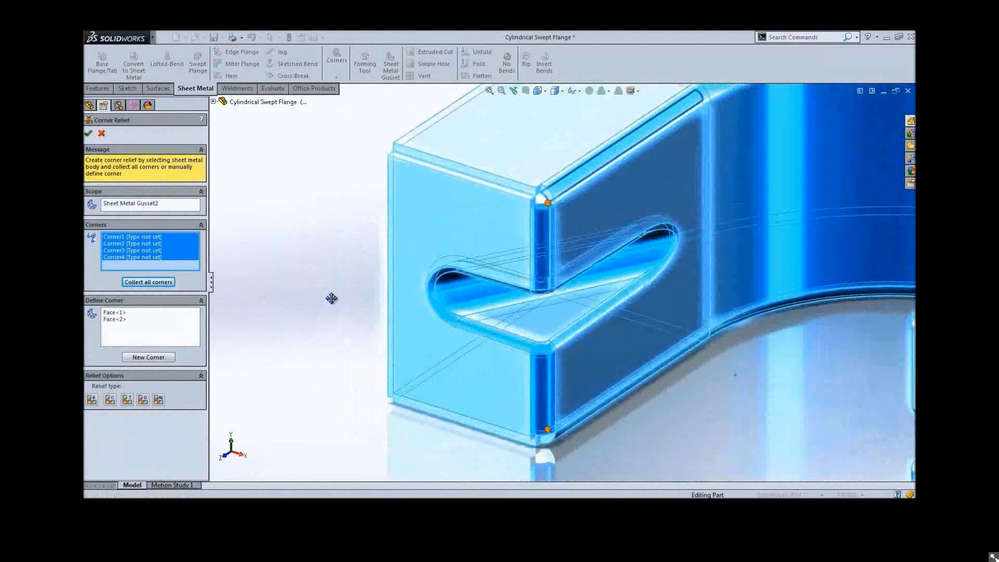
ctrl+middle_drag(331, 298, 321, 309)
click(93, 400)
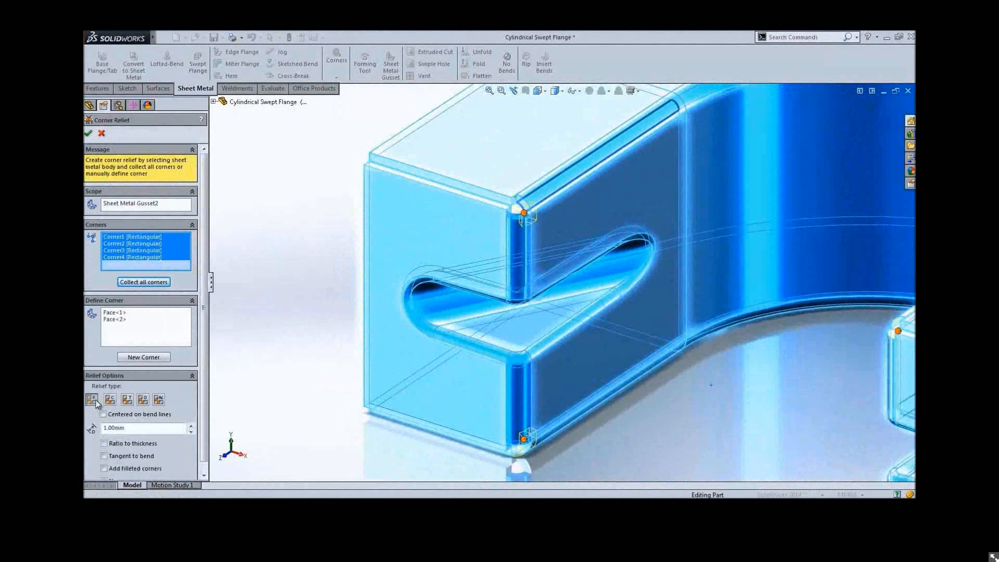
Change Corner2's relief type to circular
click(156, 243)
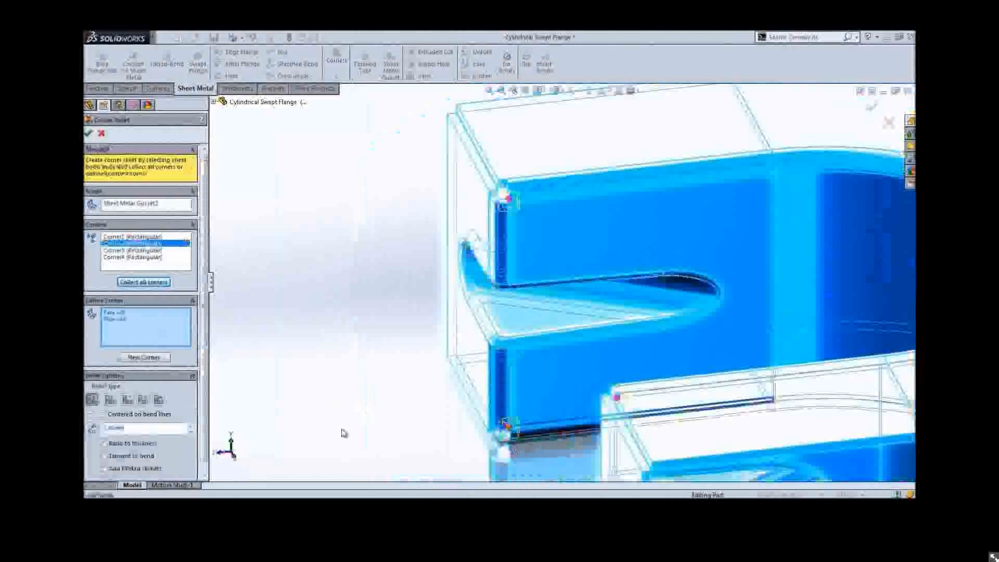
click(110, 399)
middle_drag(481, 357, 385, 377)
Change Corner4's relief type to constant width
click(148, 358)
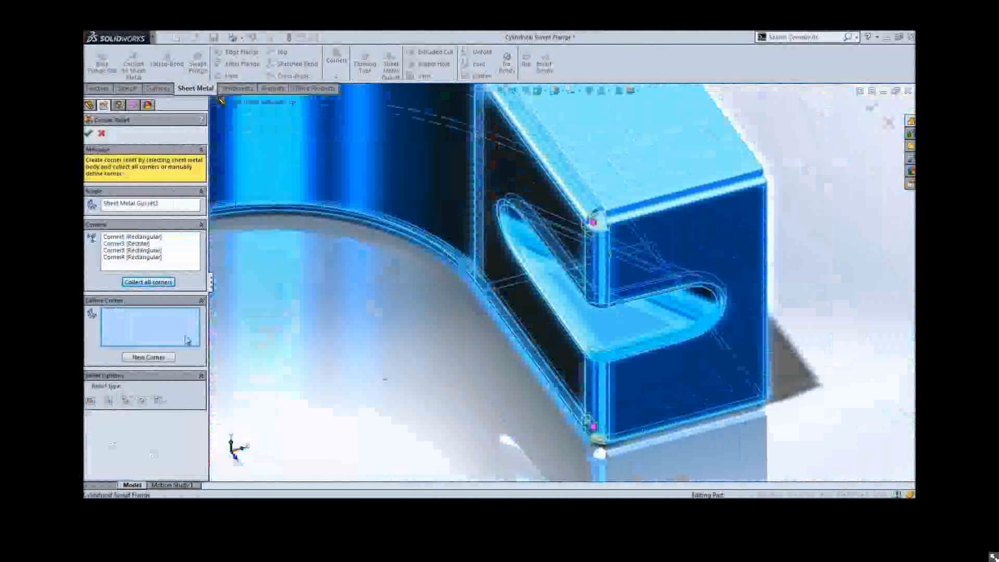
click(124, 257)
click(127, 400)
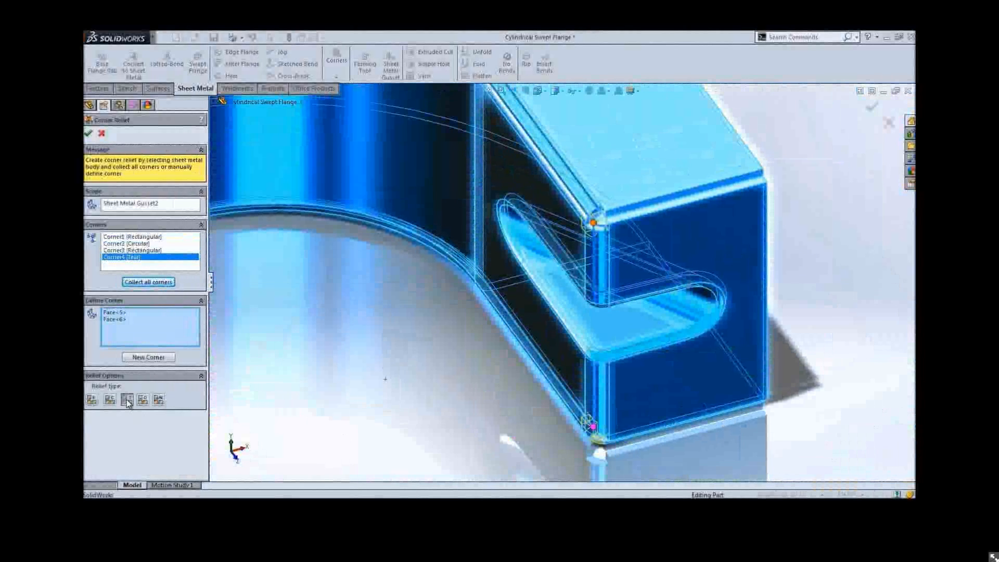
middle_drag(408, 318, 440, 314)
click(159, 399)
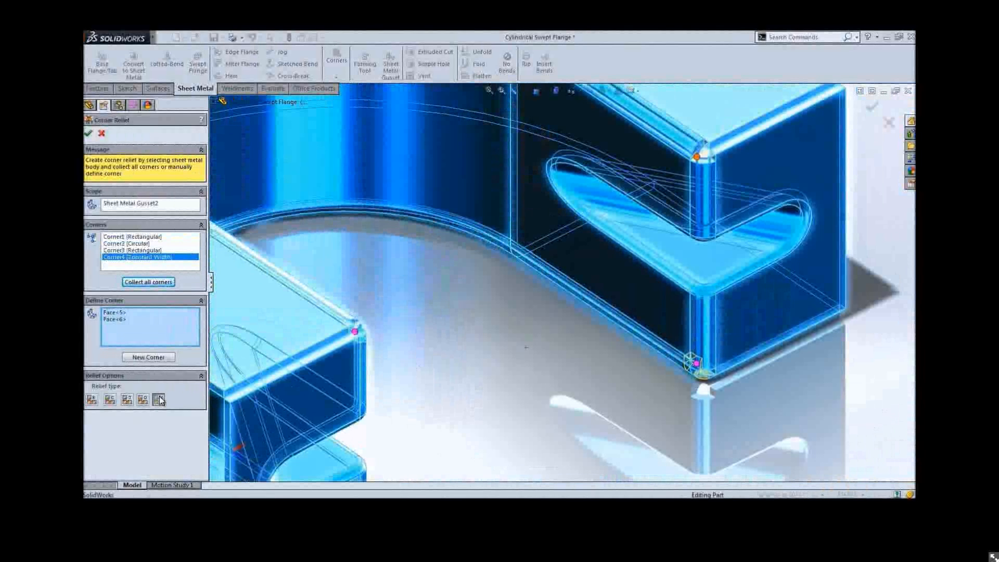
Select Corner3 and change its relief type to obround
click(132, 250)
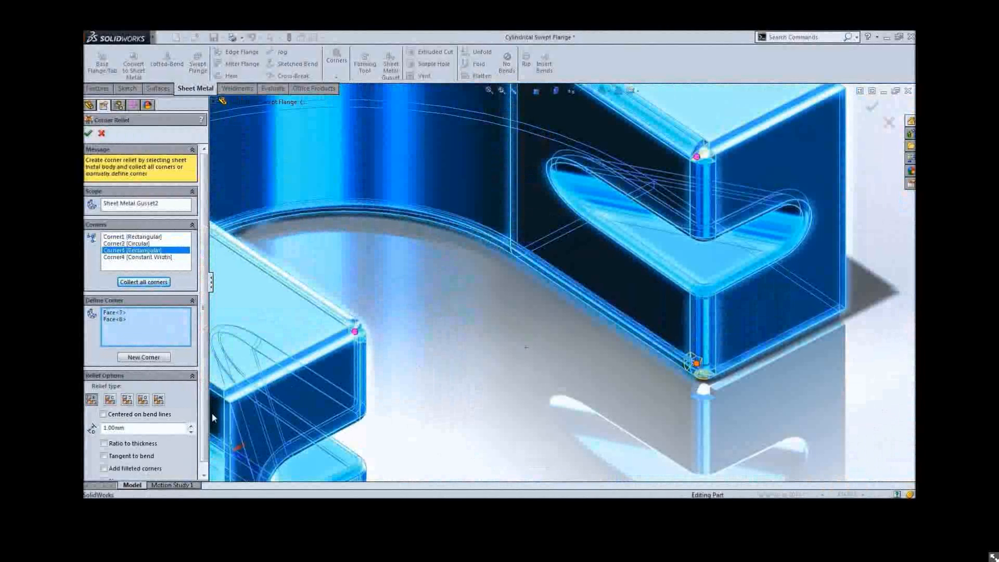
click(147, 400)
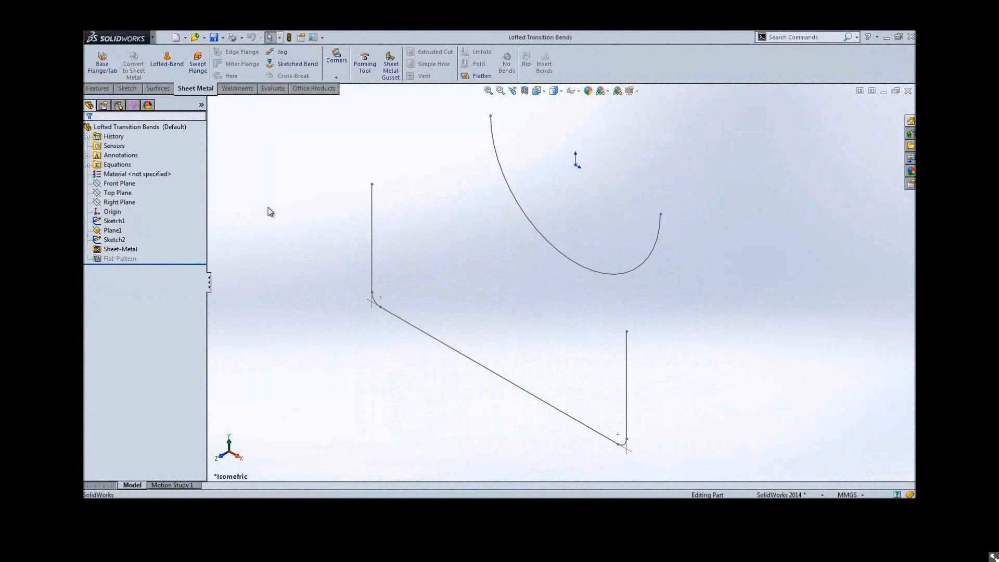
Start a Lofted-Bend from Sketch1 and Sketch2 and set the manufacturing method to Bent
click(167, 60)
click(493, 131)
click(371, 203)
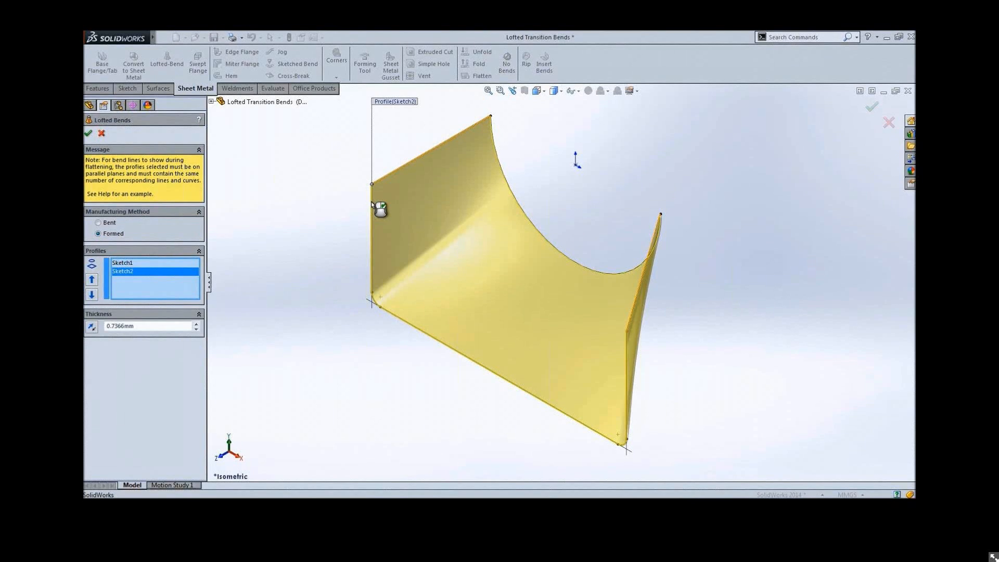
click(99, 222)
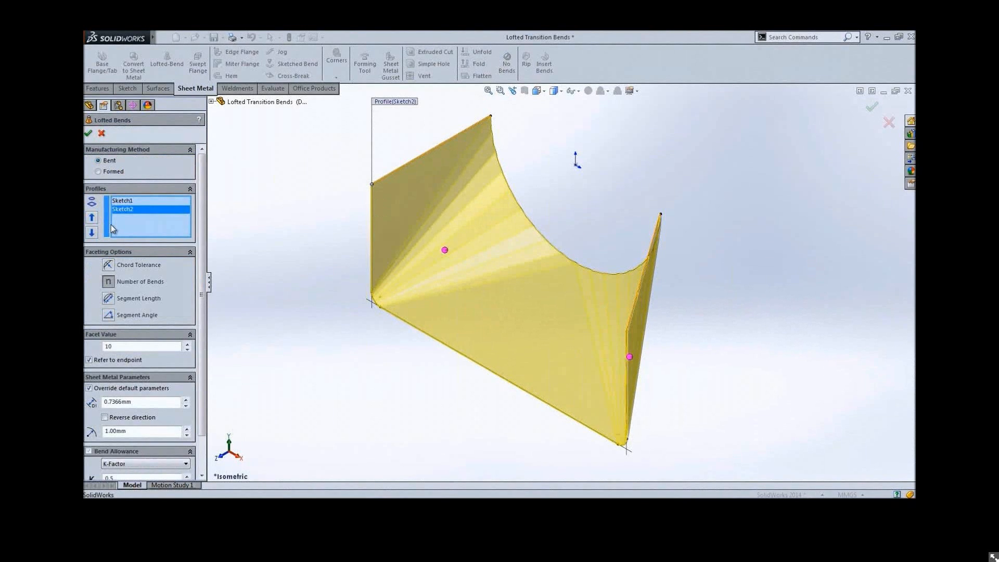
Set the faceting option to Number of Bends with a facet value of 8
click(113, 267)
click(108, 298)
click(108, 314)
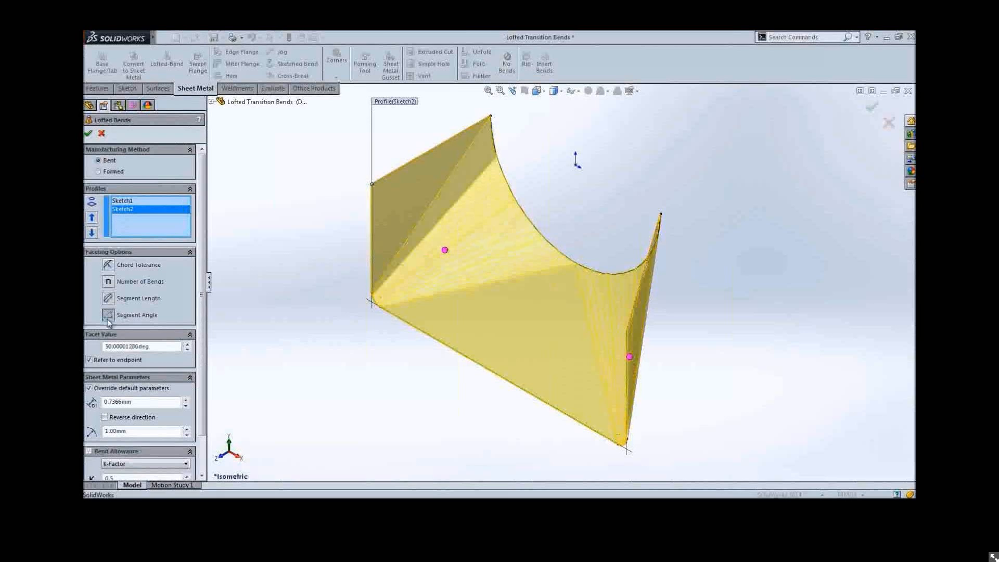
click(108, 281)
click(141, 346)
text(12)
key(Return)
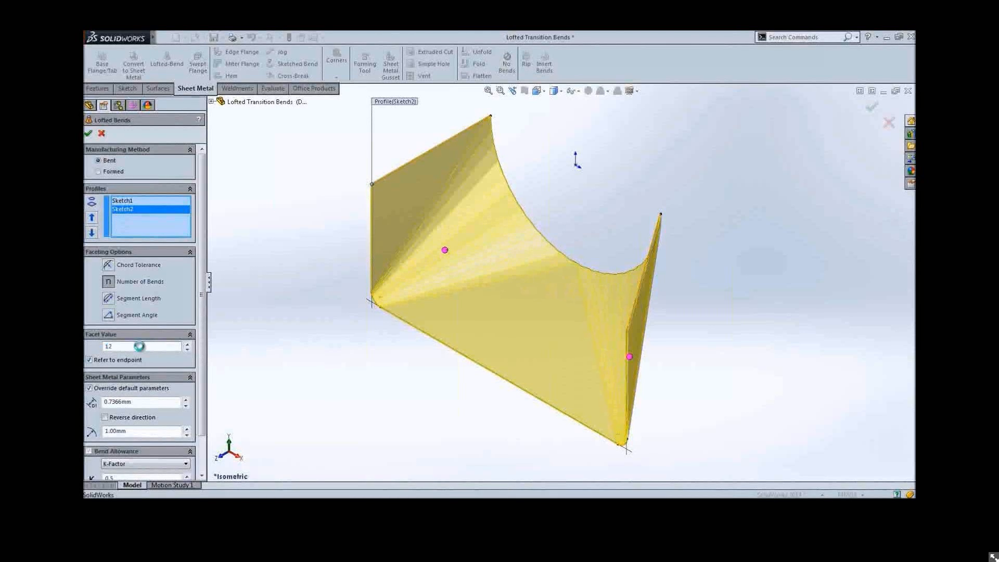
text(8)
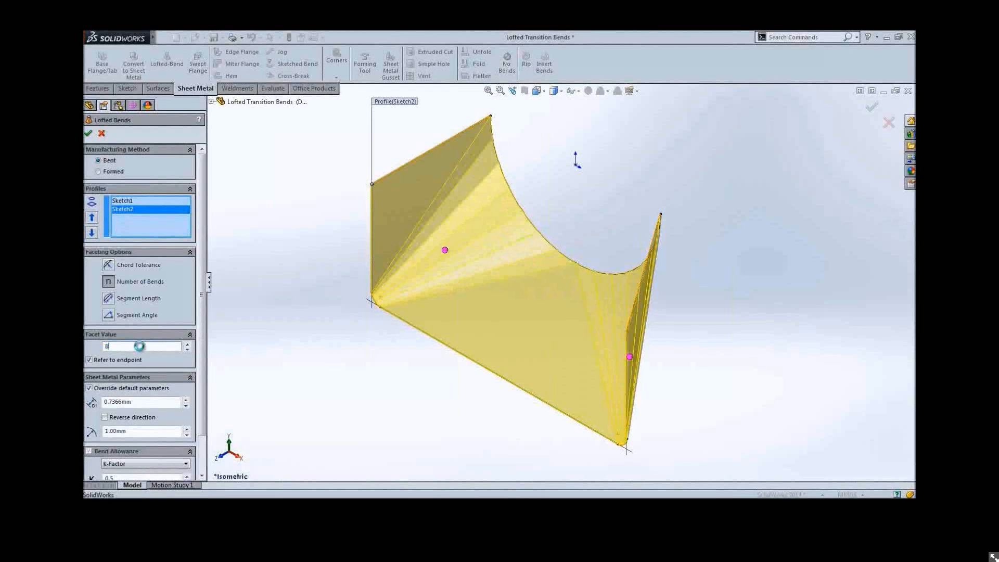
Switch the faceting to Segment Angle of 20 deg and complete the Lofted Bends feature
middle_drag(291, 394, 529, 368)
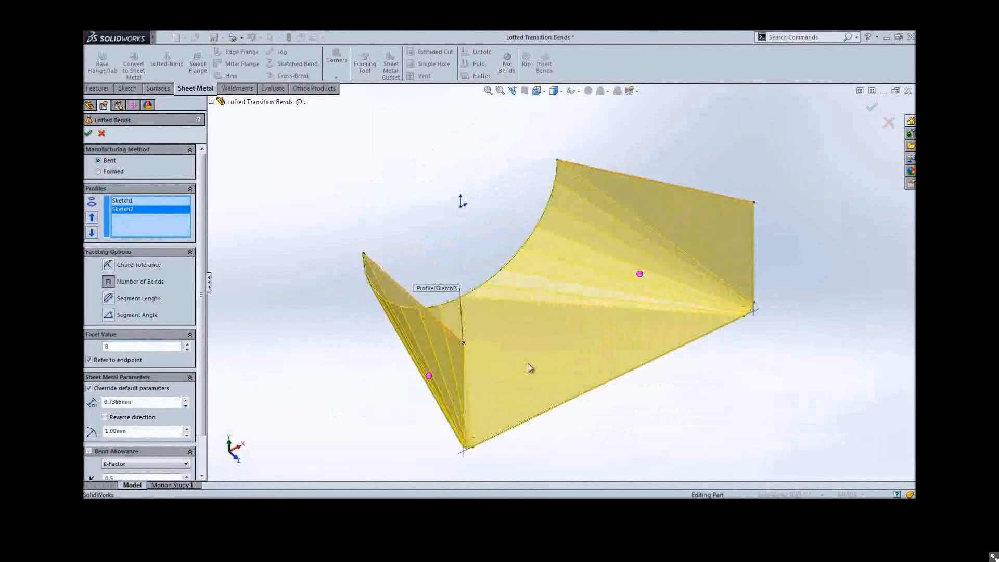
click(640, 274)
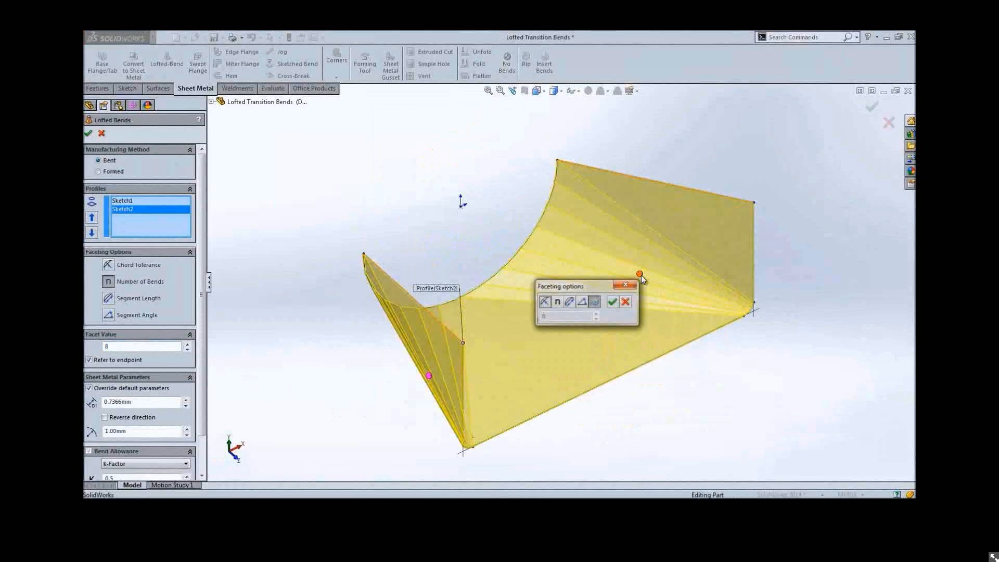
click(582, 302)
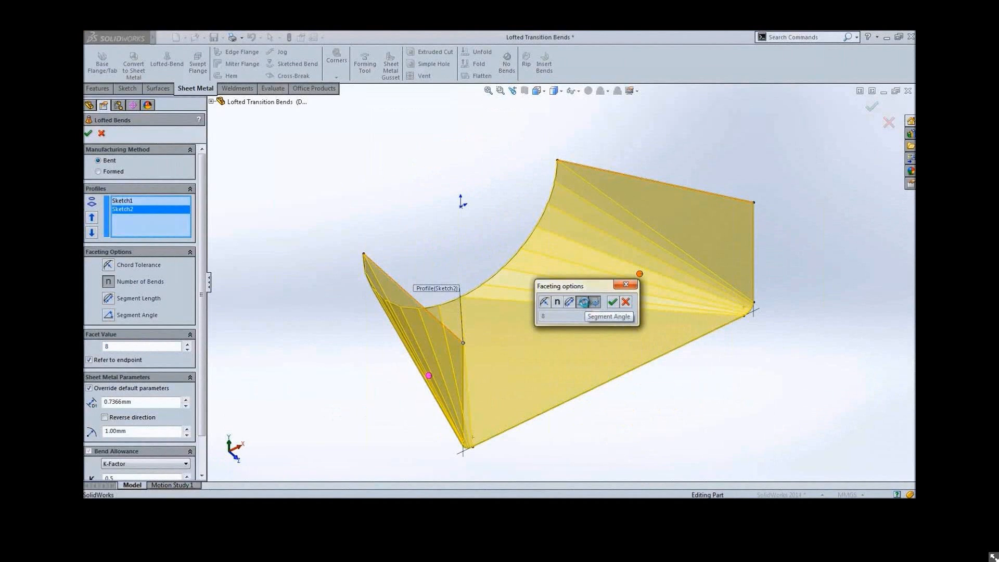
click(583, 303)
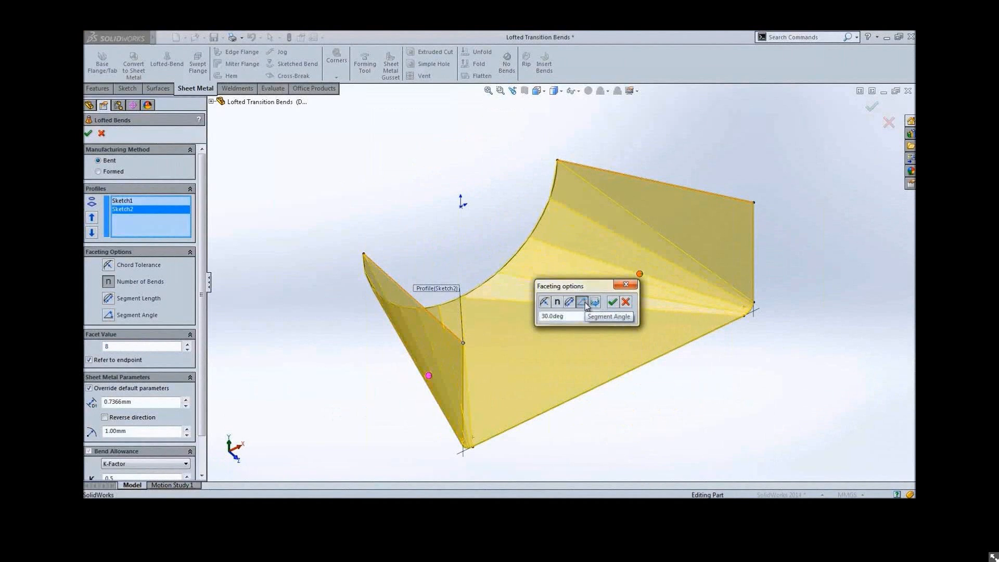
double_click(569, 316)
text(20)
key(Return)
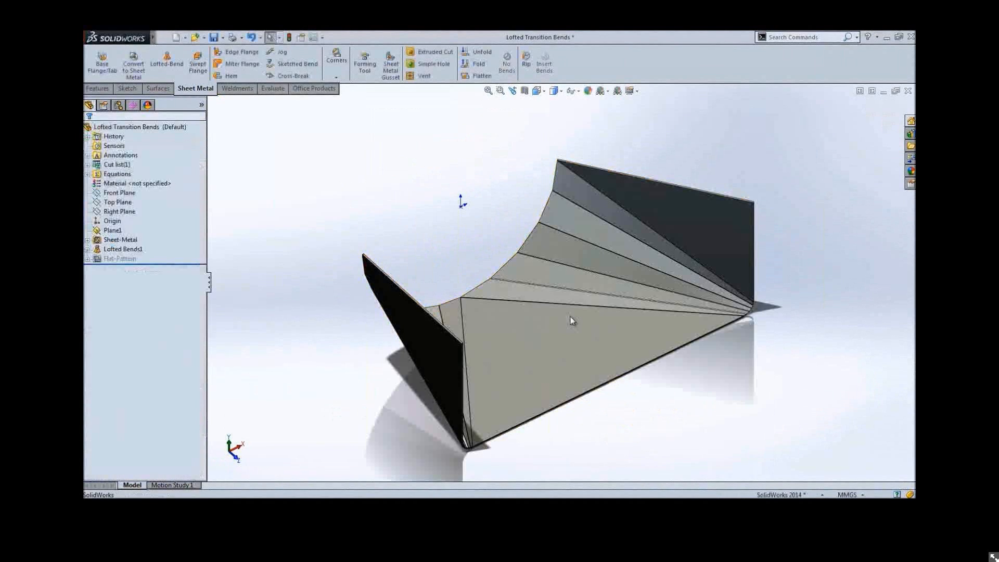
Flatten the lofted bends part
right_click(570, 316)
click(554, 471)
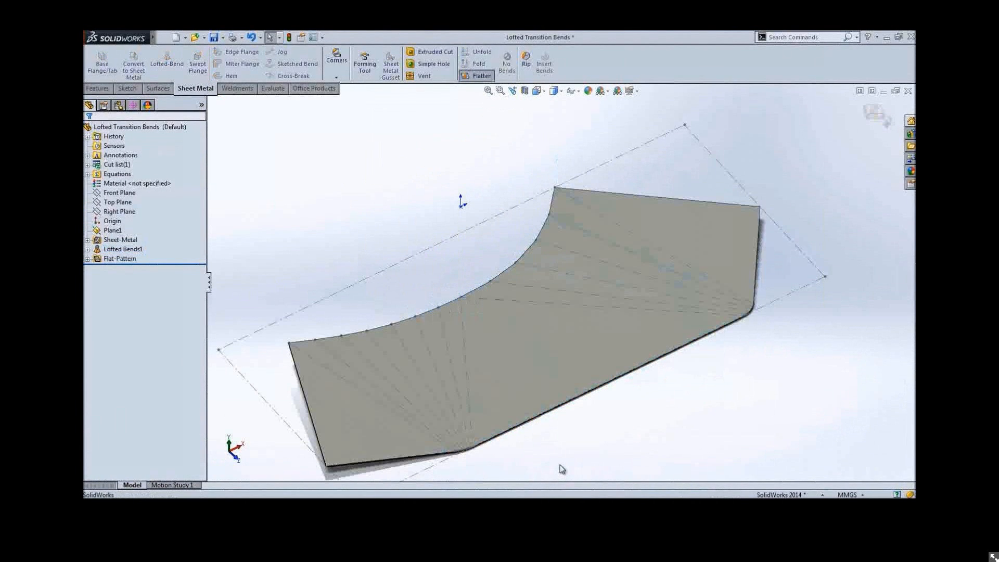
middle_drag(633, 440, 553, 432)
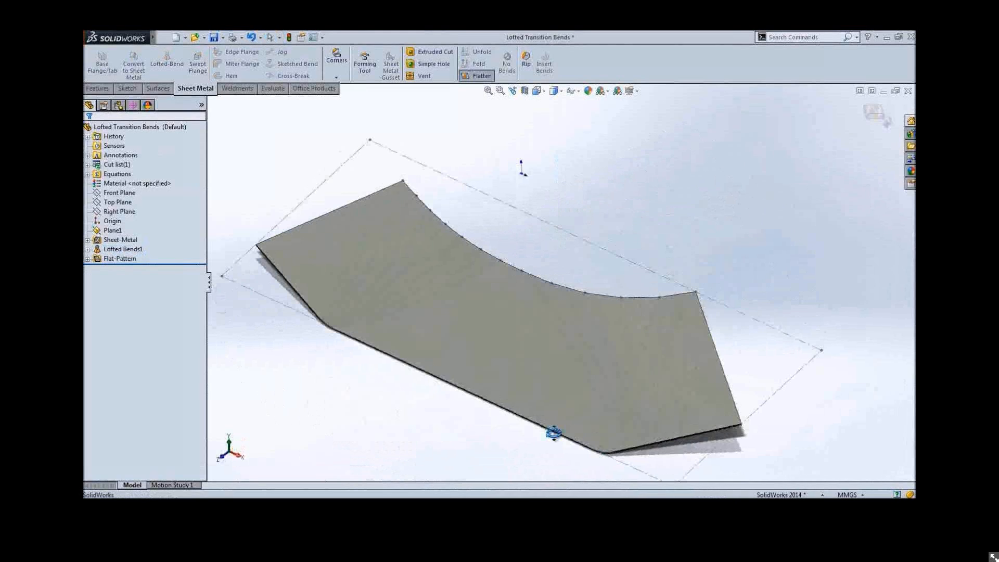
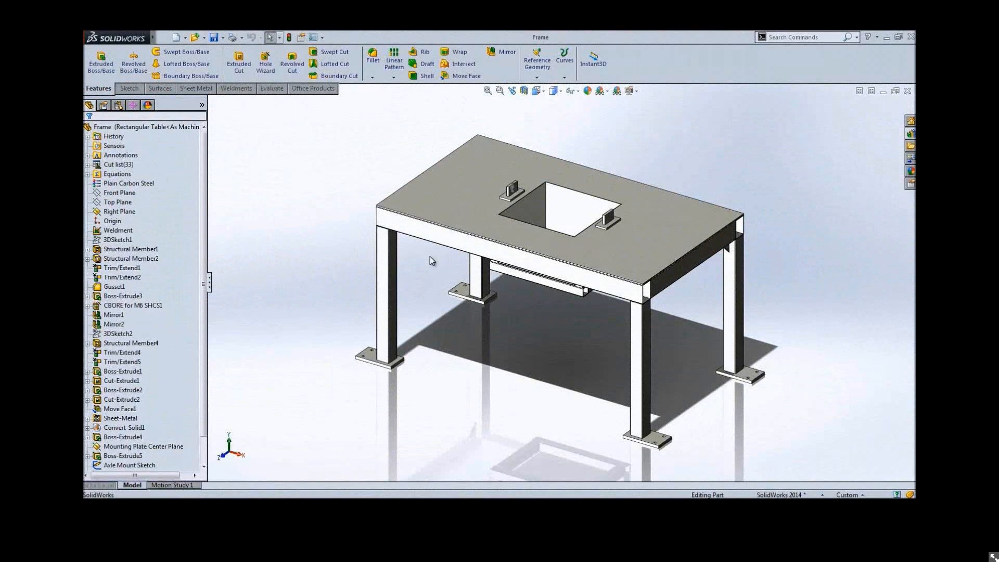
scroll(463, 321, up, 5)
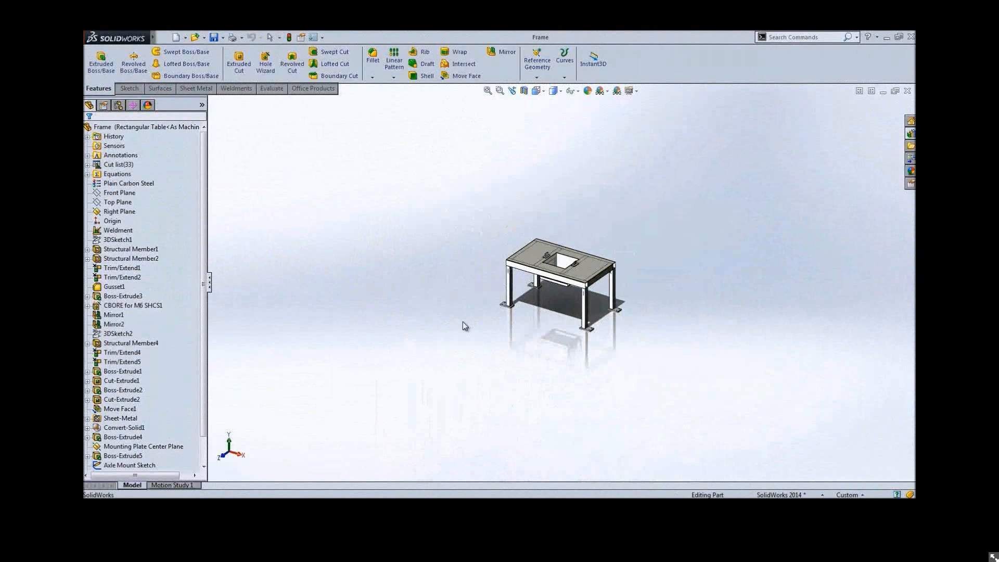
middle_drag(484, 326, 485, 347)
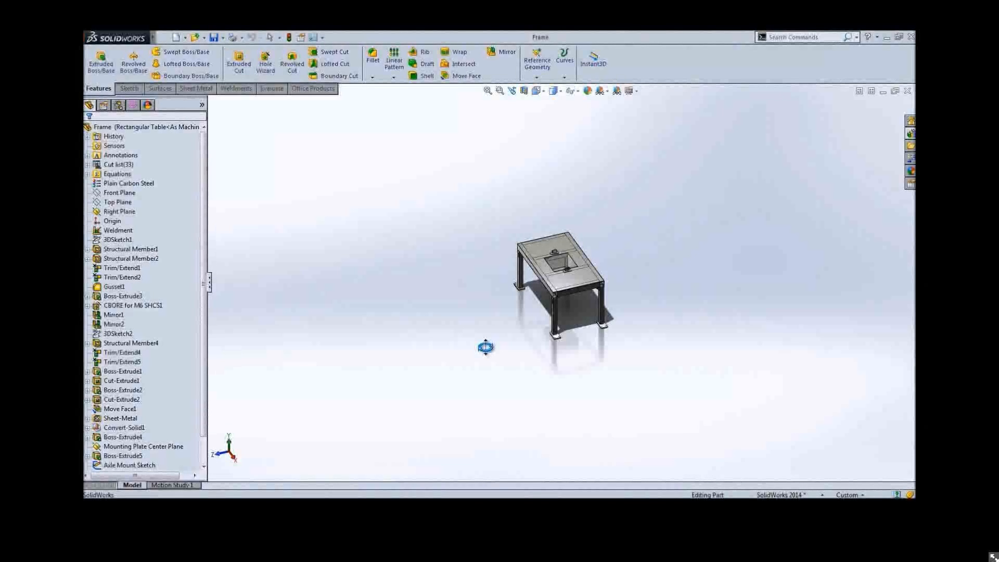
middle_drag(486, 347, 490, 349)
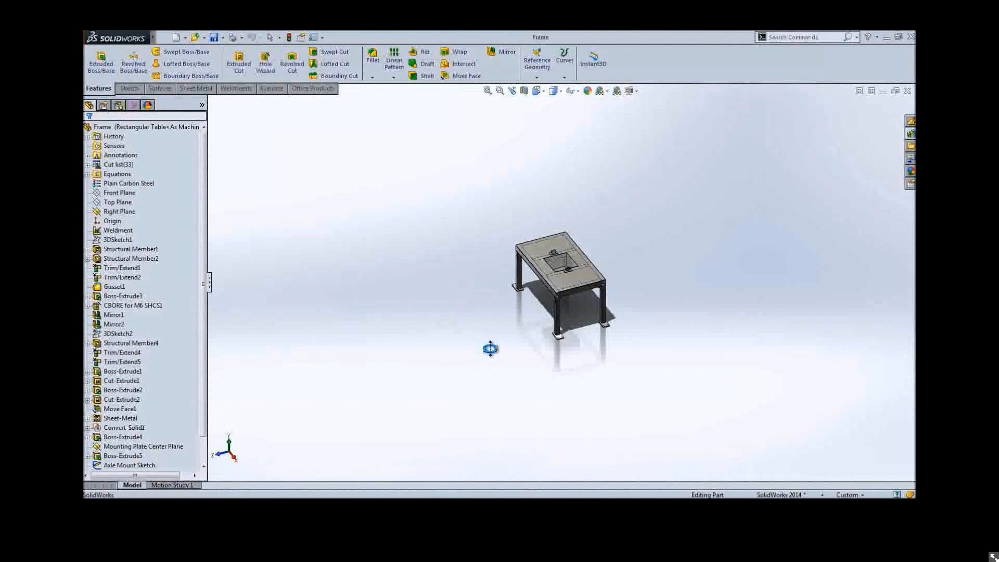
middle_drag(490, 348, 516, 354)
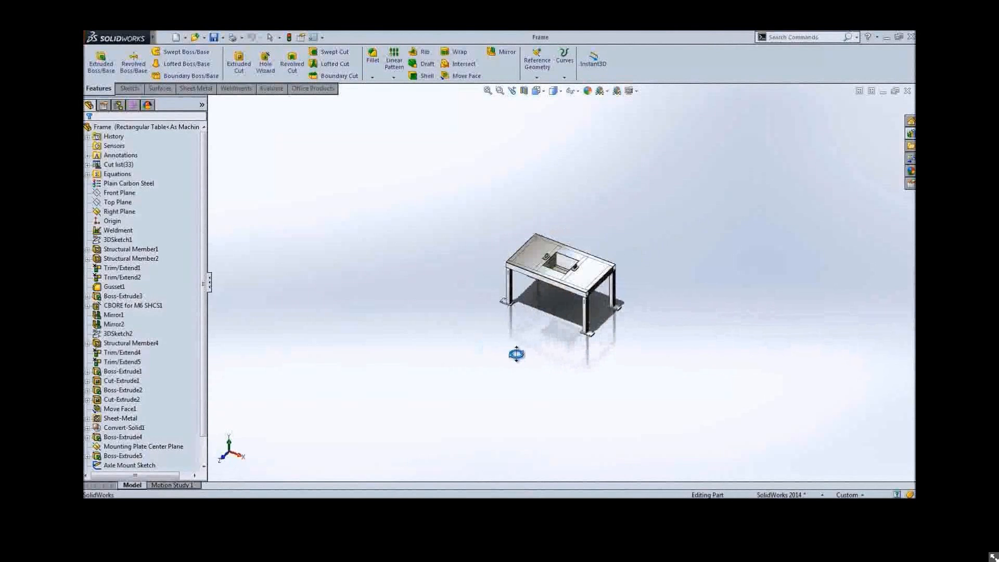
key(f)
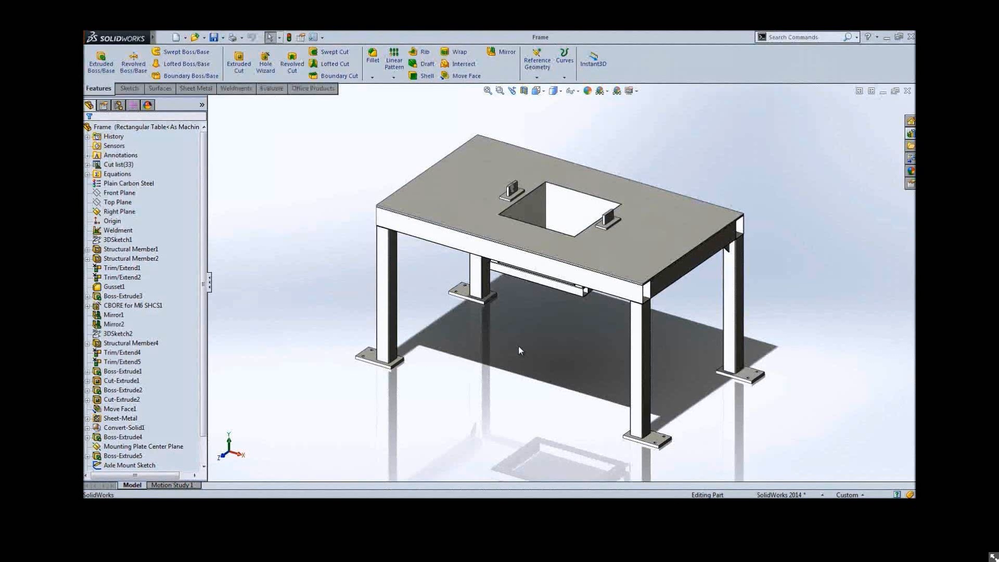
Hide the solid top plate of the table frame
click(486, 198)
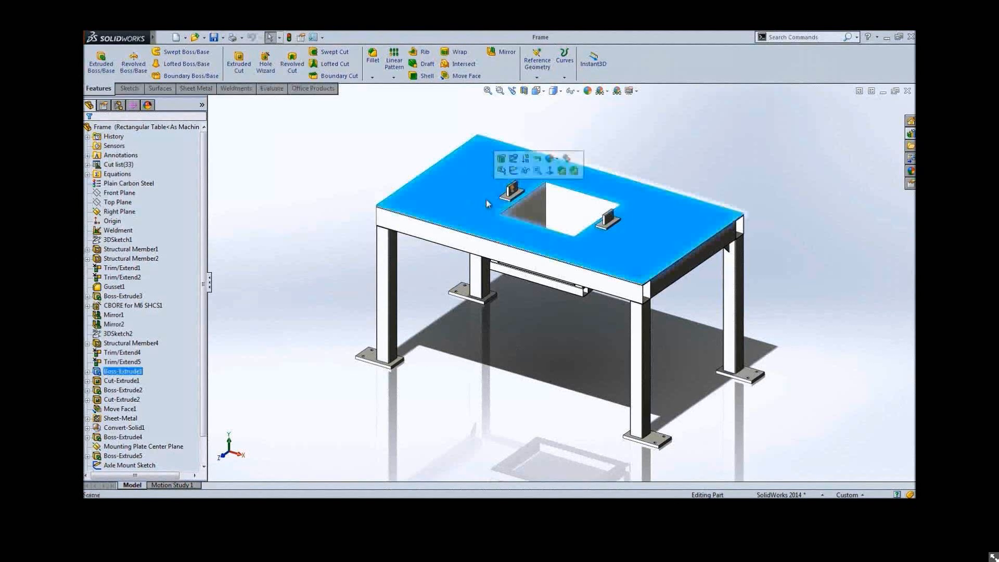
click(524, 176)
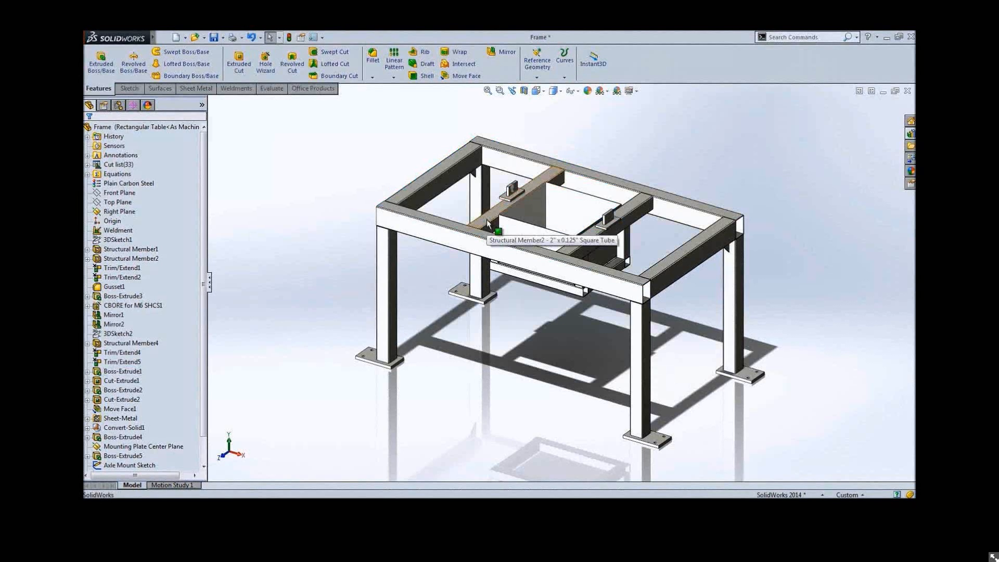
Browse the Design Library's weldment profile folders, including ANSI Inch tubes and the SolidWorks profiles
click(911, 133)
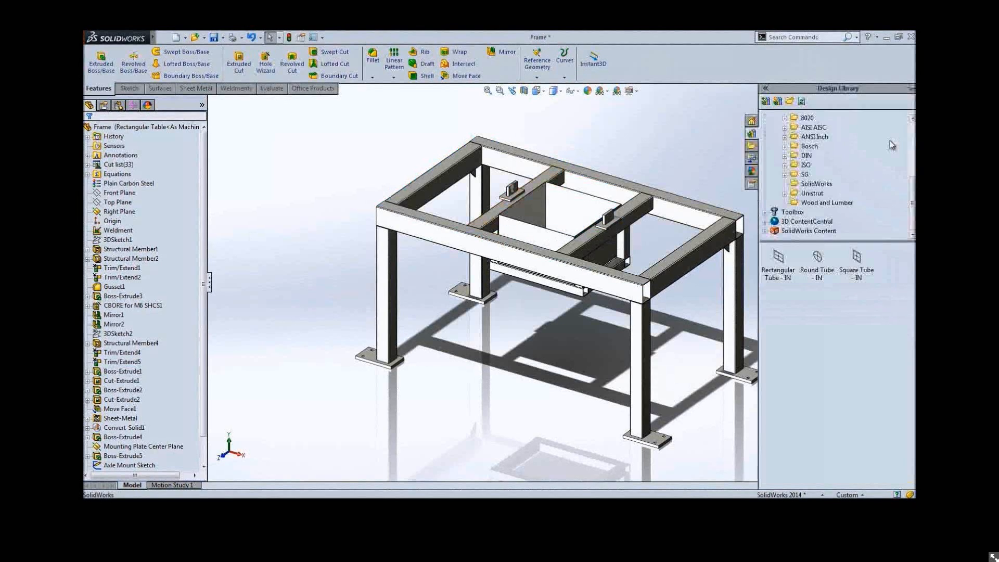
click(784, 136)
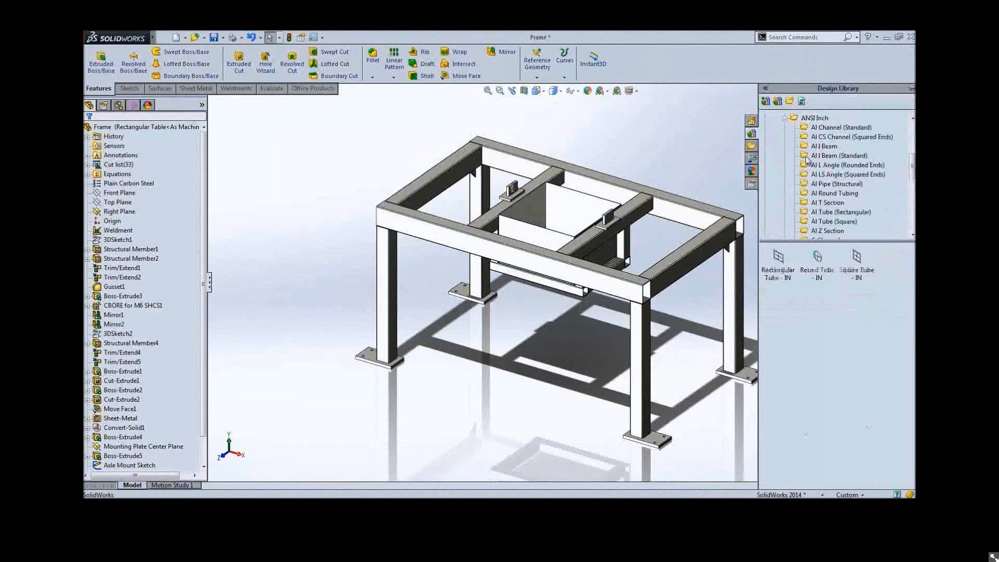
click(840, 212)
scroll(832, 364, up, 5)
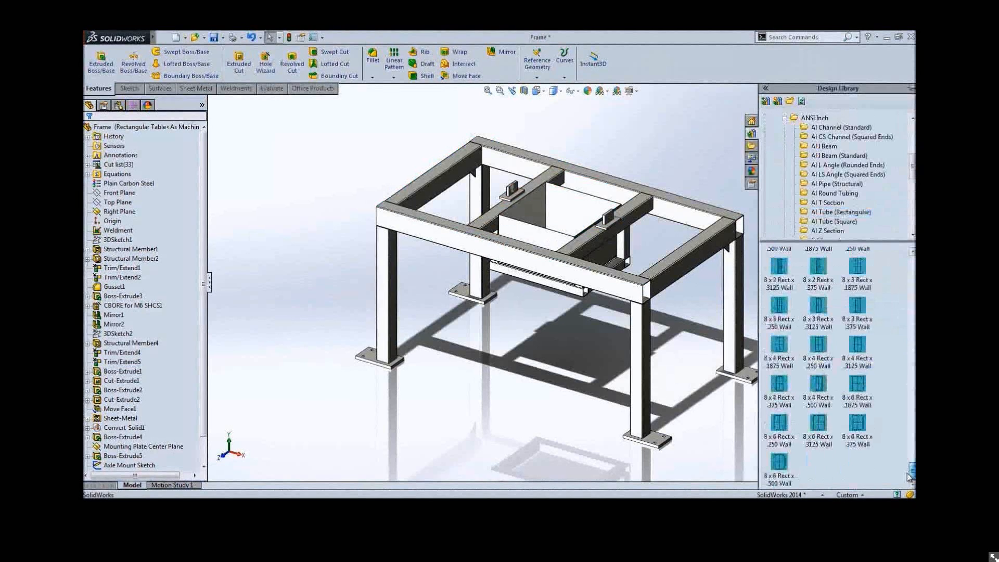
scroll(832, 364, up, 10)
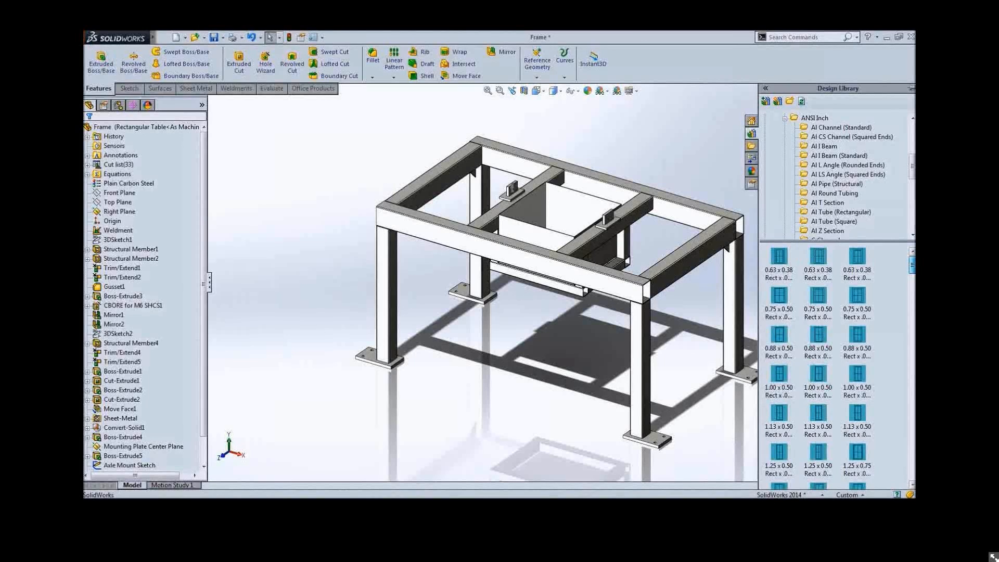
click(785, 119)
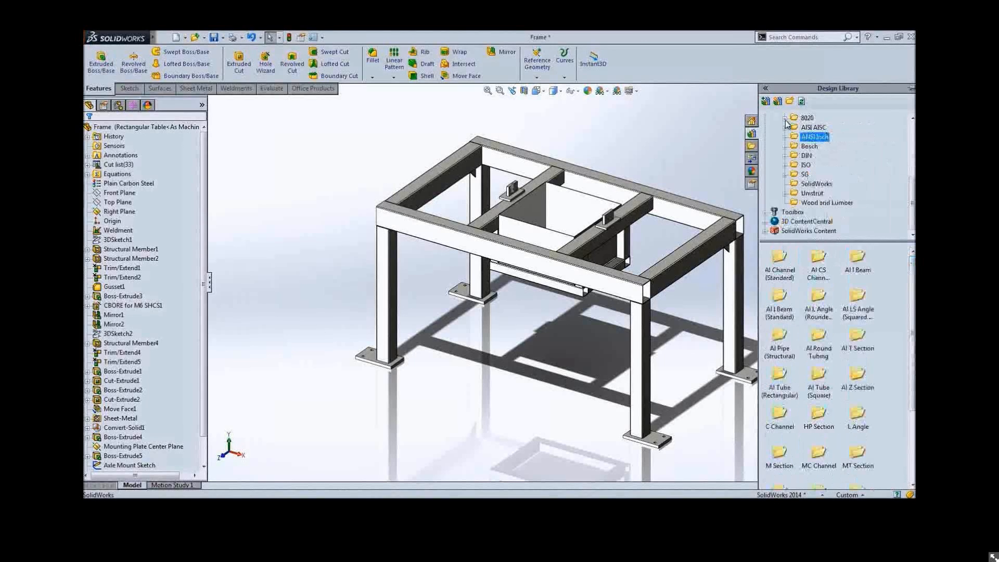
click(815, 184)
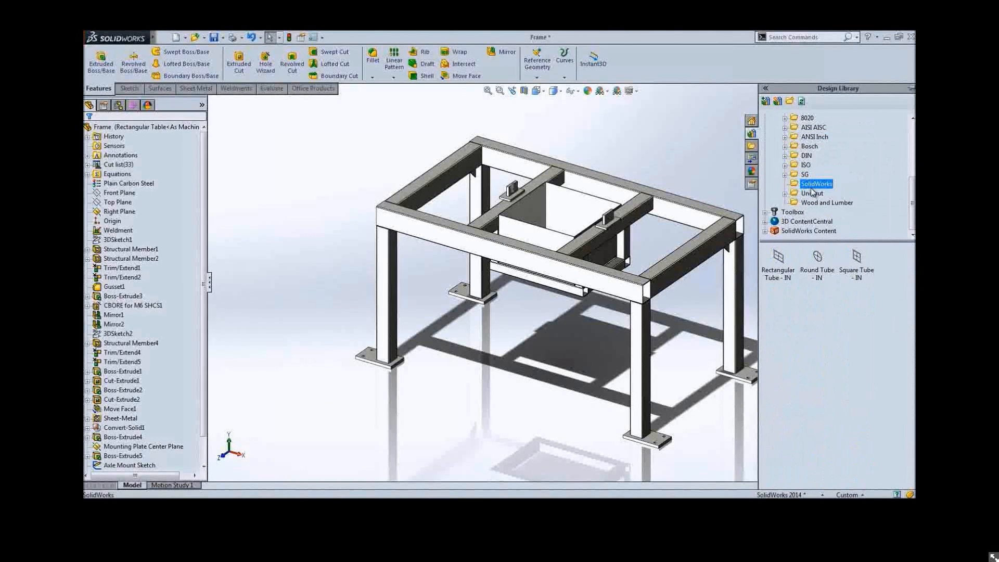
Open the Rectangular Tube - IN profile part and edit its design table
right_click(778, 260)
click(791, 263)
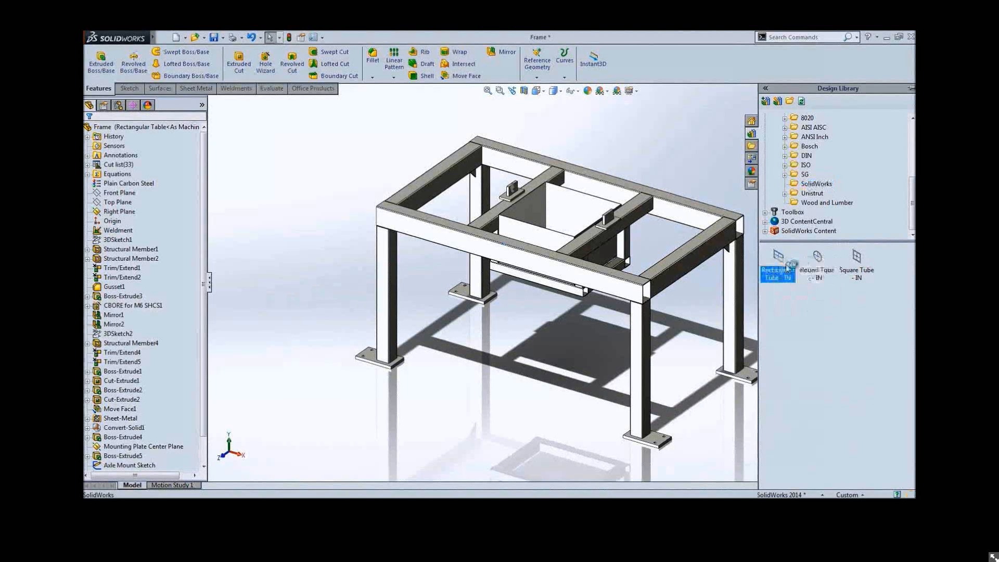
mouse_move(267, 152)
mouse_down()
mouse_move(269, 419)
mouse_move(275, 151)
mouse_up()
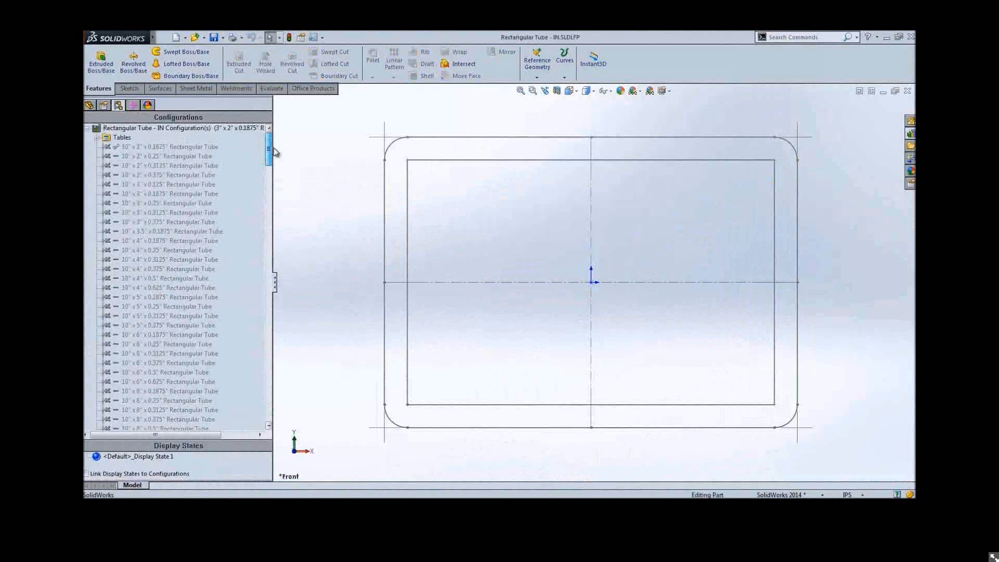
click(98, 137)
right_click(133, 148)
click(195, 174)
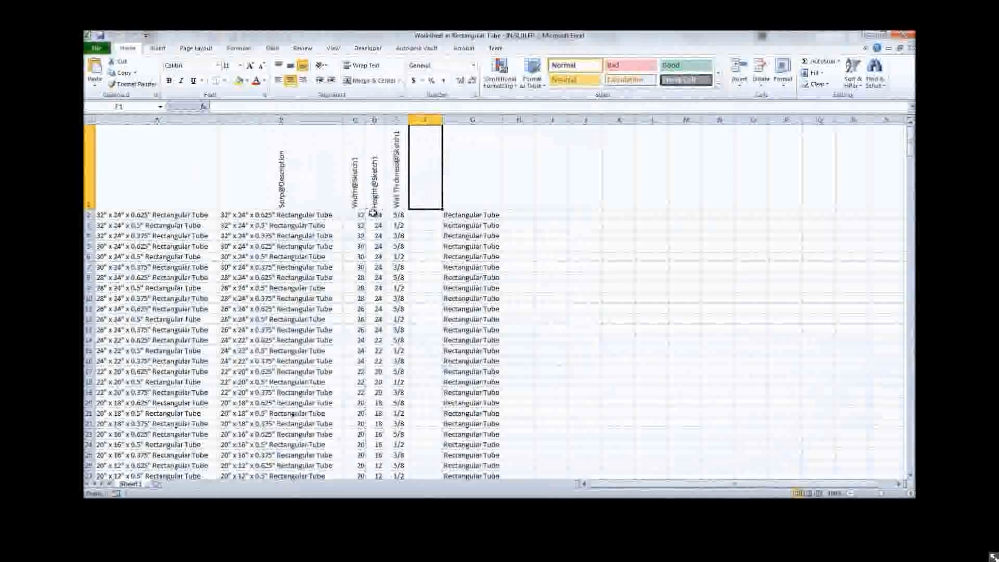
Examine the design table's description, width, height and wall thickness columns, then close the table and the profile part
click(389, 215)
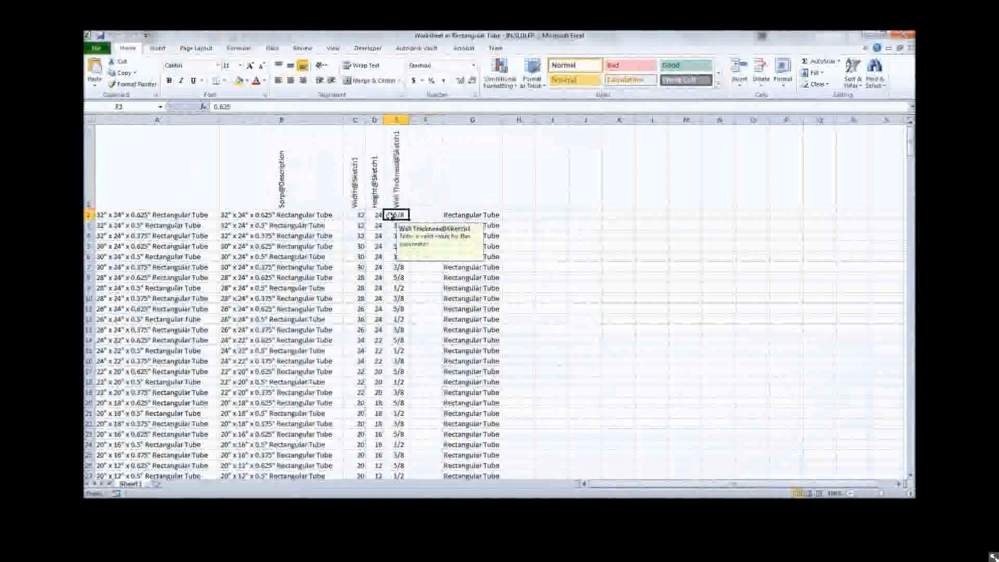
click(368, 216)
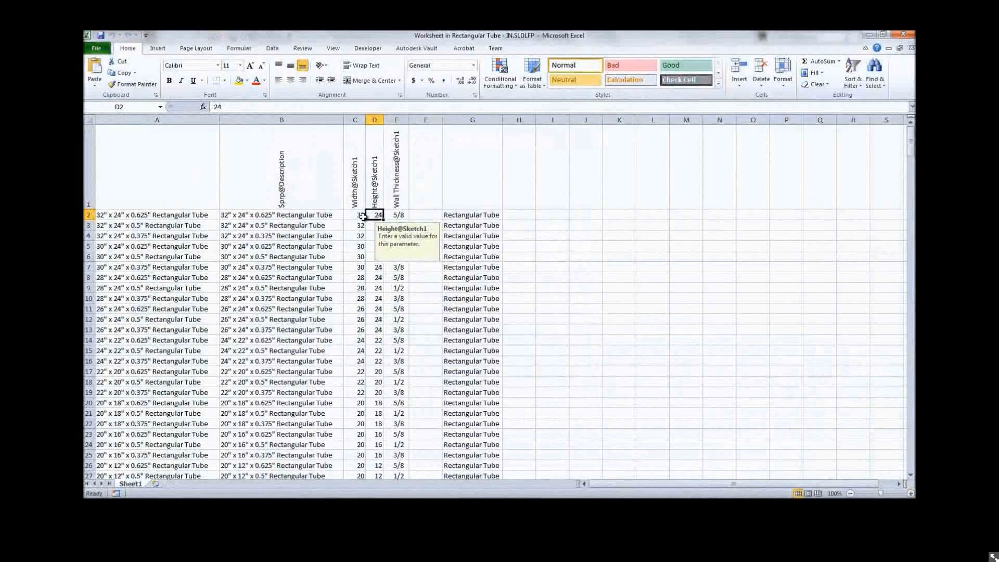
click(361, 215)
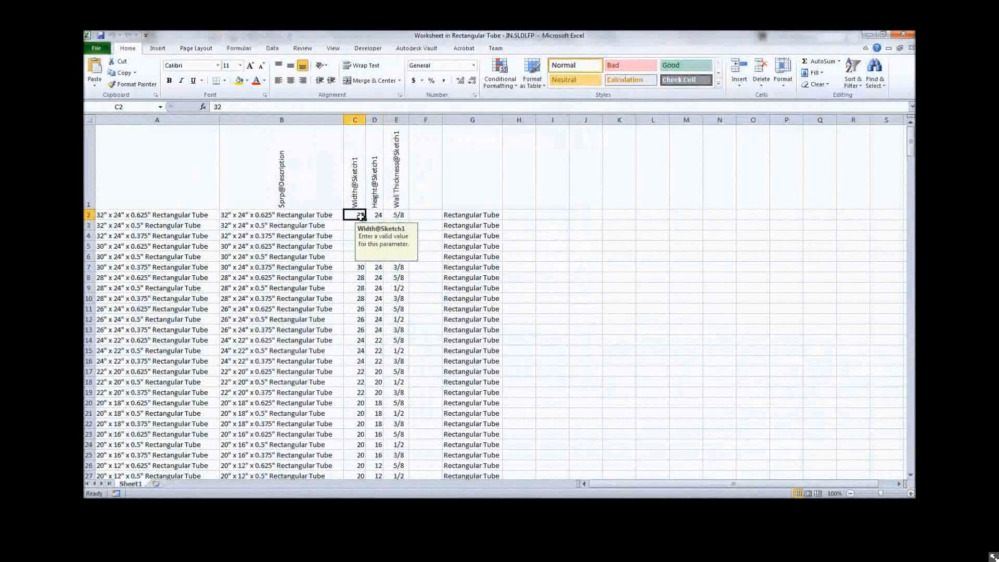
click(199, 215)
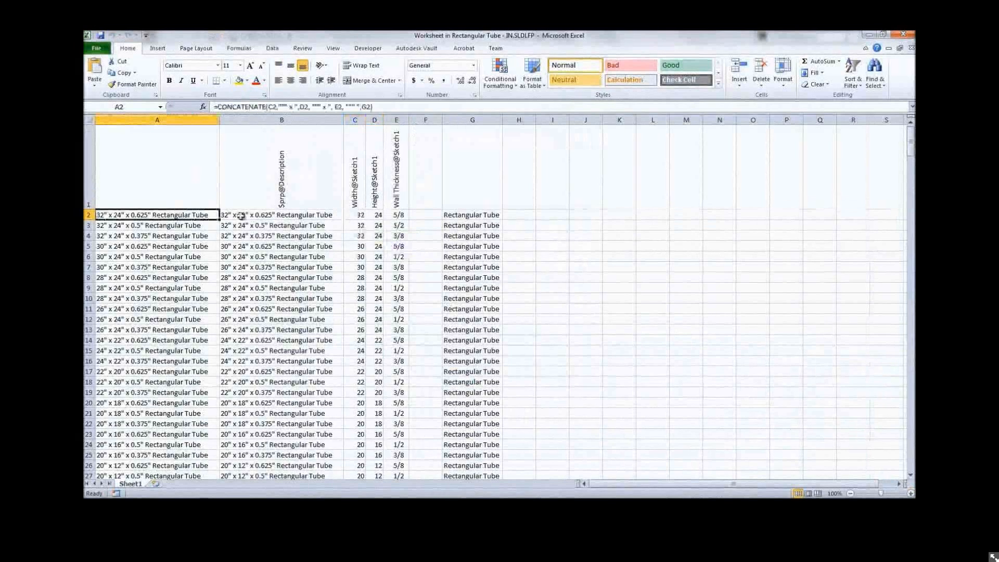
click(241, 215)
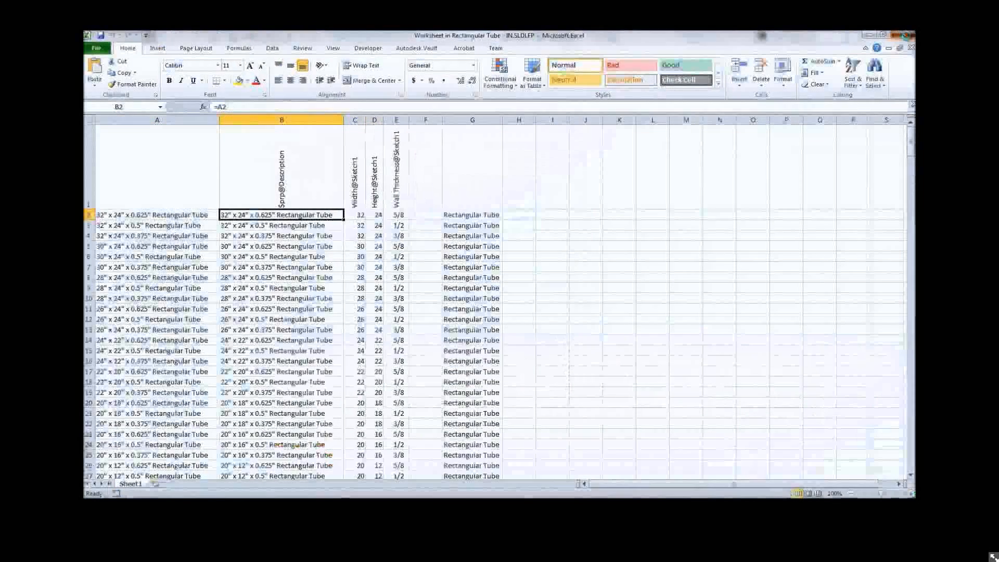
click(904, 35)
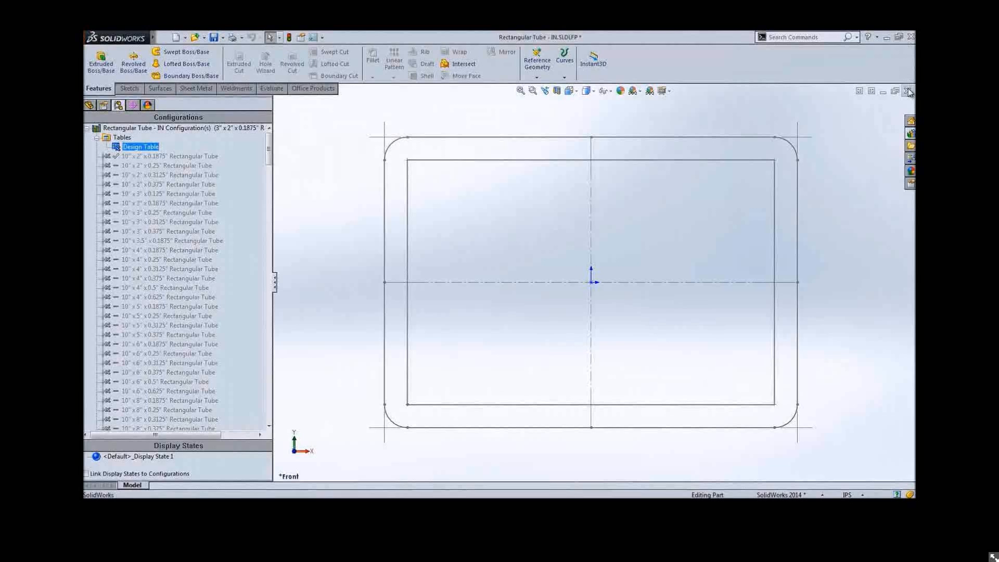
click(907, 92)
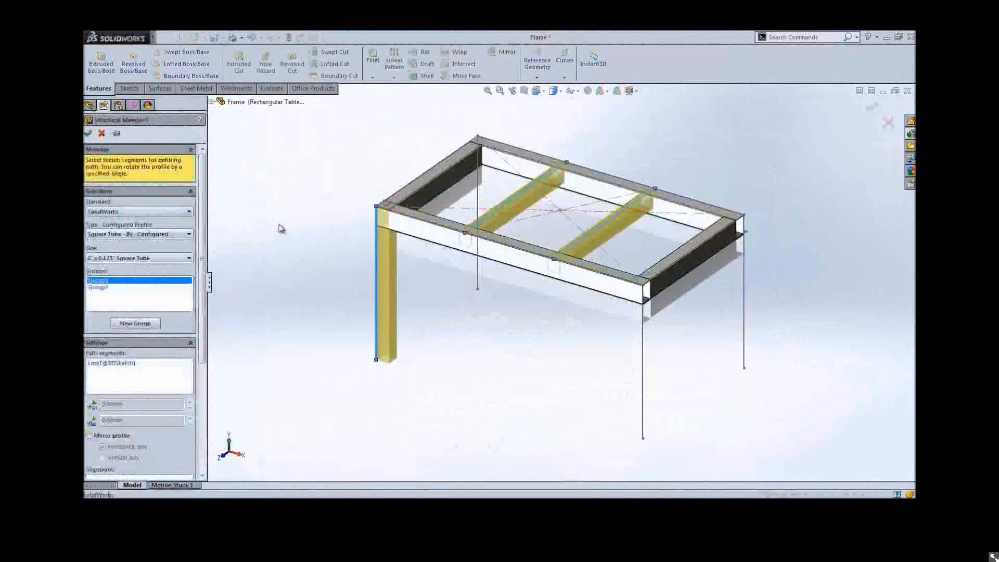
Set Structural Member2's profile to Square Tube - IN with the 1.5" x 0.125" Square Tube size
click(189, 234)
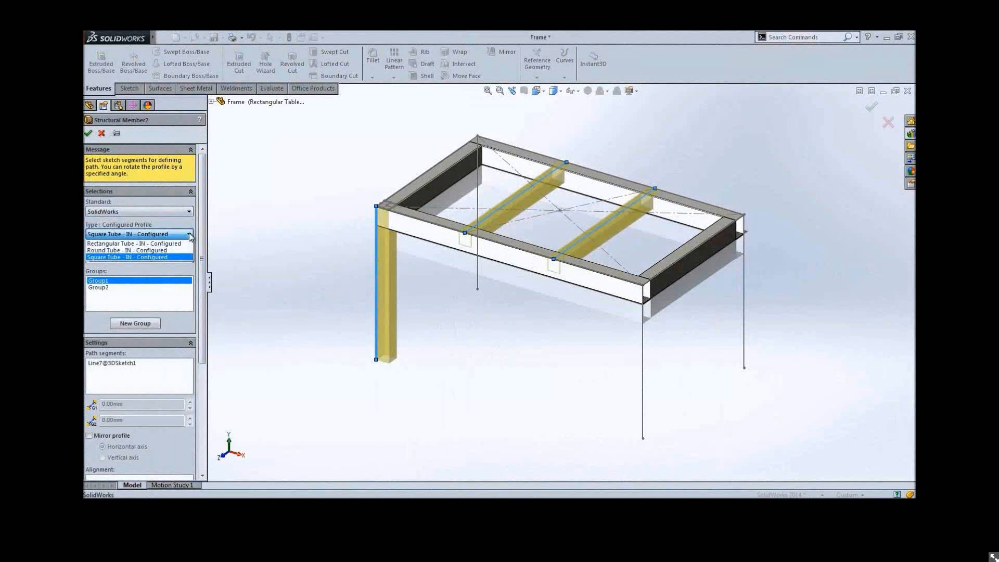
click(183, 257)
click(189, 258)
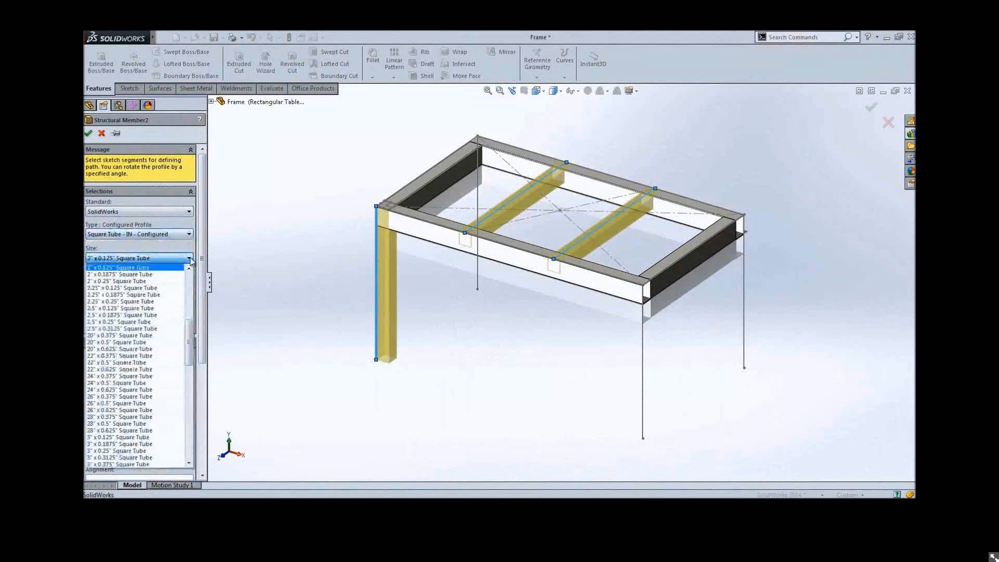
drag(191, 327, 190, 280)
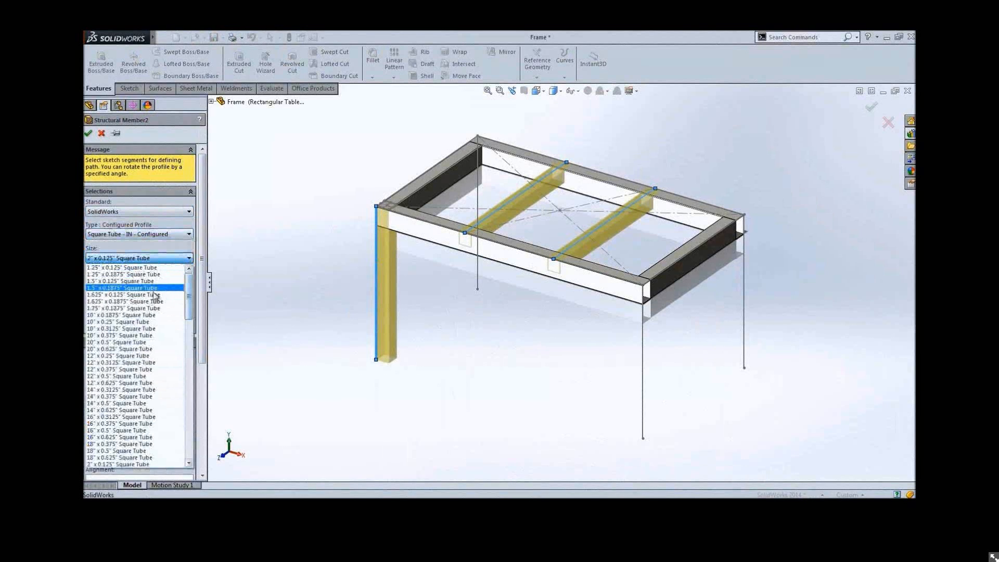
click(120, 280)
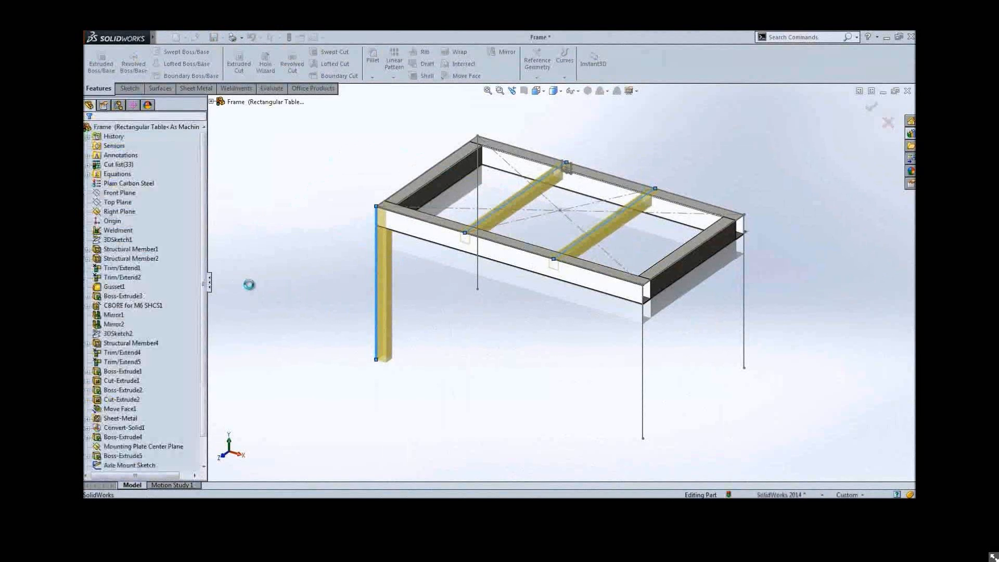
Edit Structural Member1 and pick a different Rectangular Tube - IN size
click(401, 223)
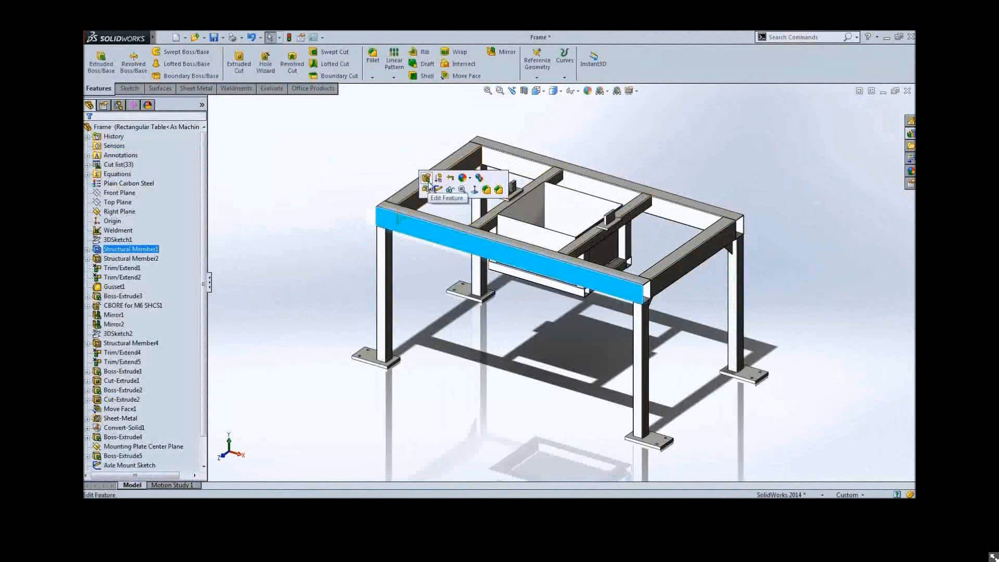
click(427, 180)
click(189, 257)
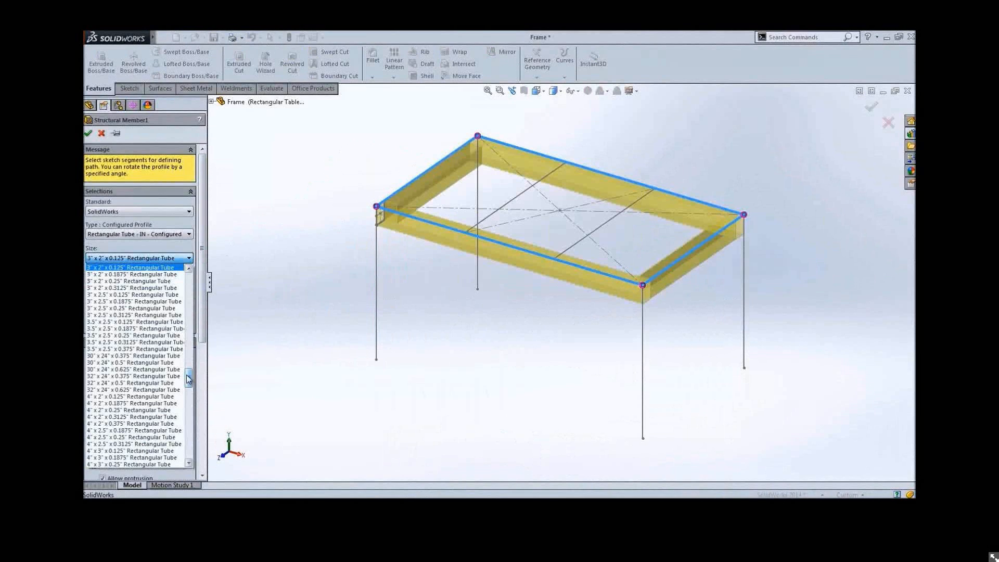
drag(188, 380, 194, 343)
click(133, 376)
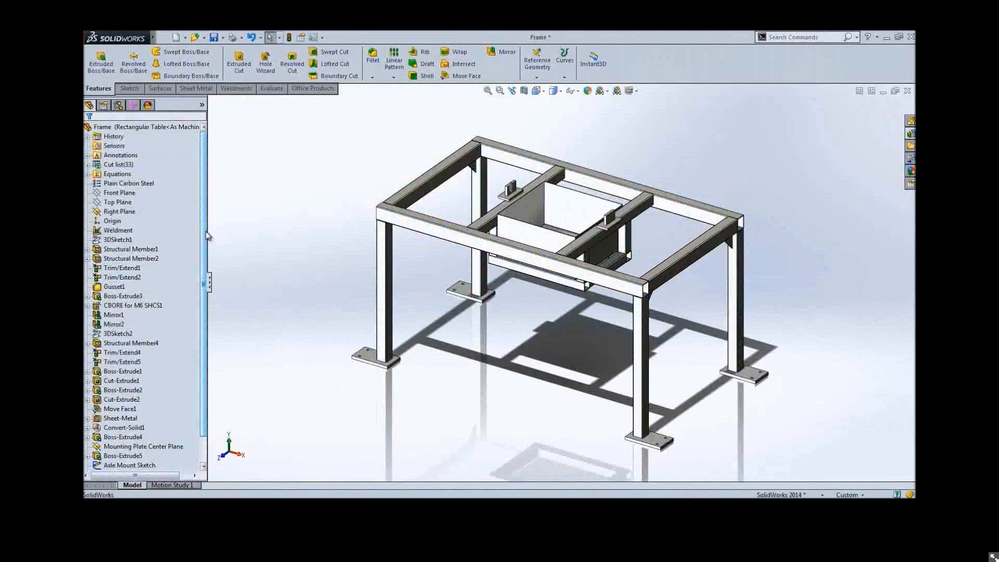
Add a new configuration named Square Table to the frame part
click(118, 104)
right_click(115, 164)
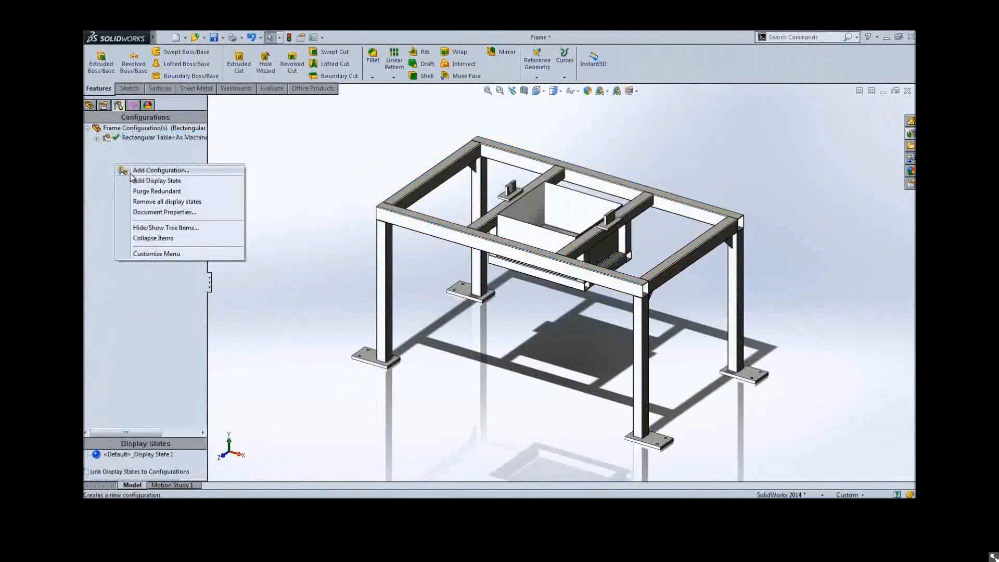
click(156, 170)
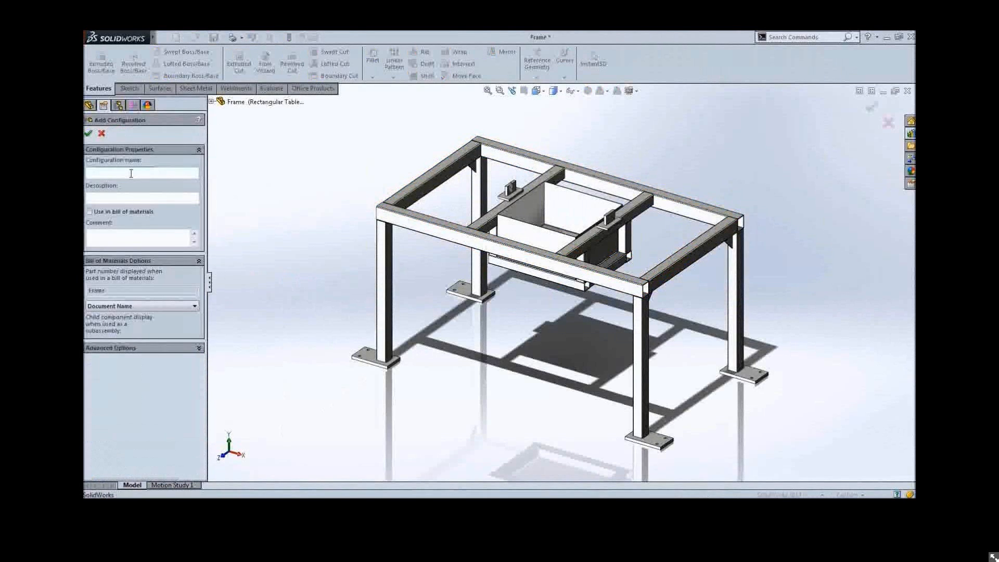
text(Square Table)
key(Return)
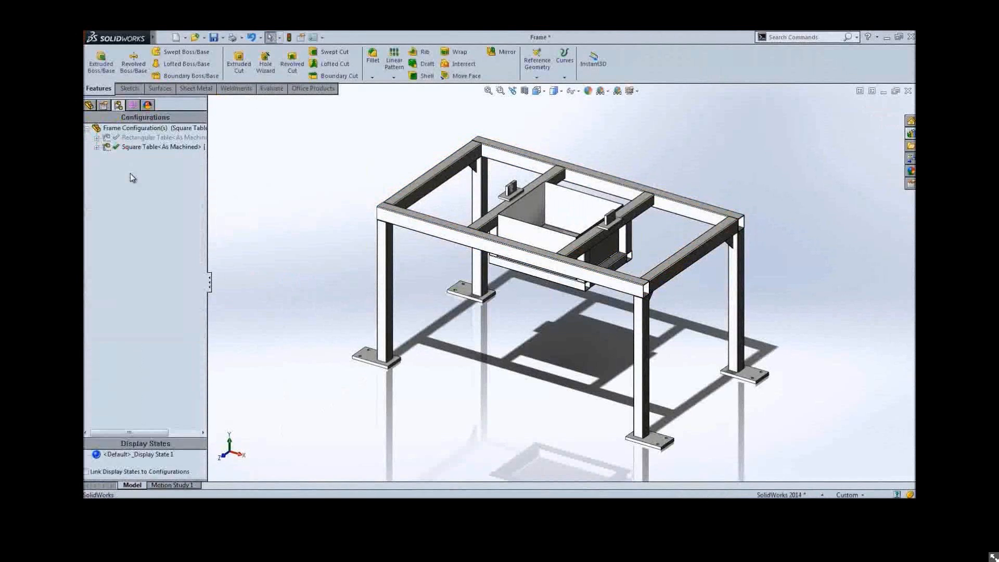
Link the frame's 1200 mm length to the 700 mm width dimension with the equation ="D1@3DSketch1" for this configuration only
click(394, 219)
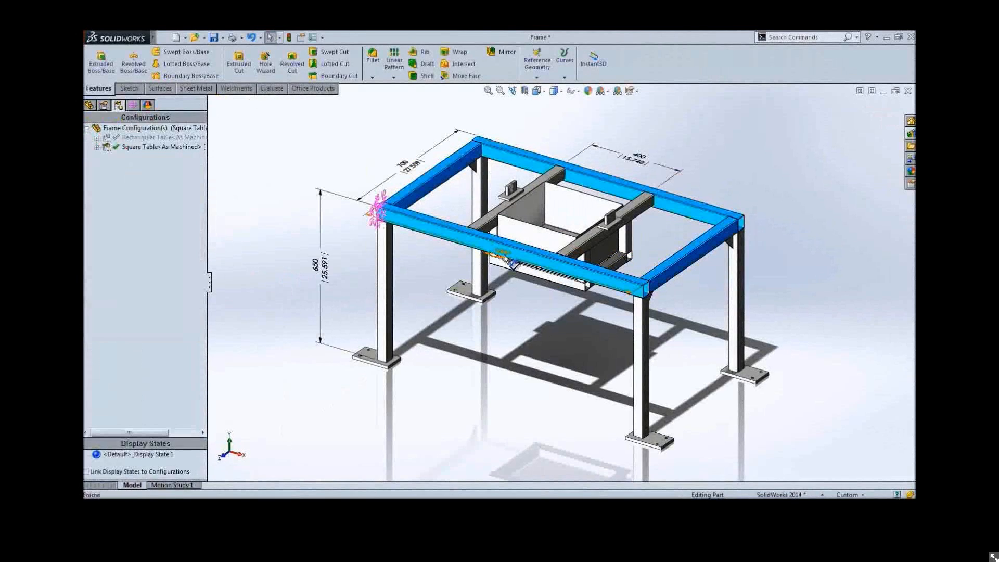
double_click(504, 258)
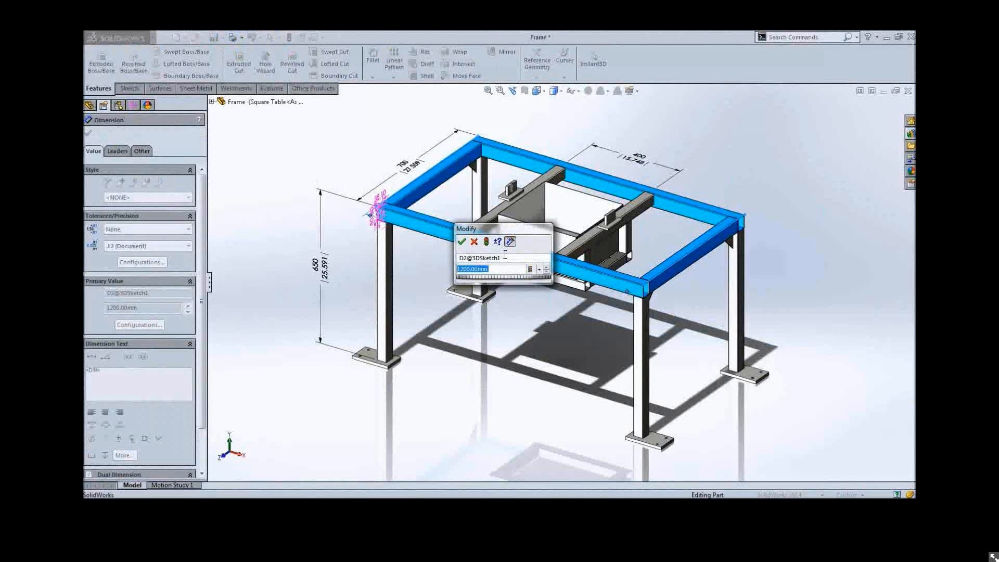
text(=)
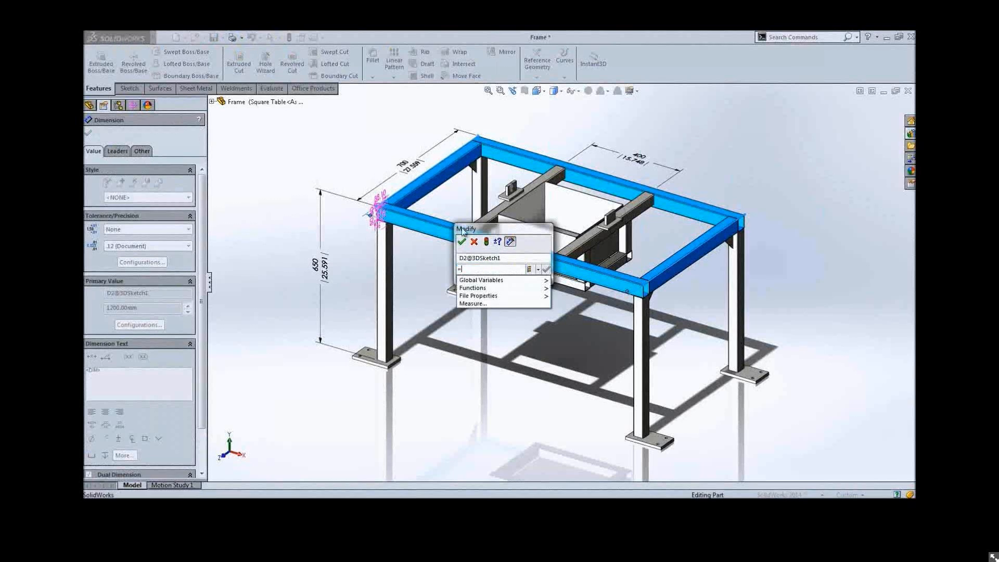
click(410, 171)
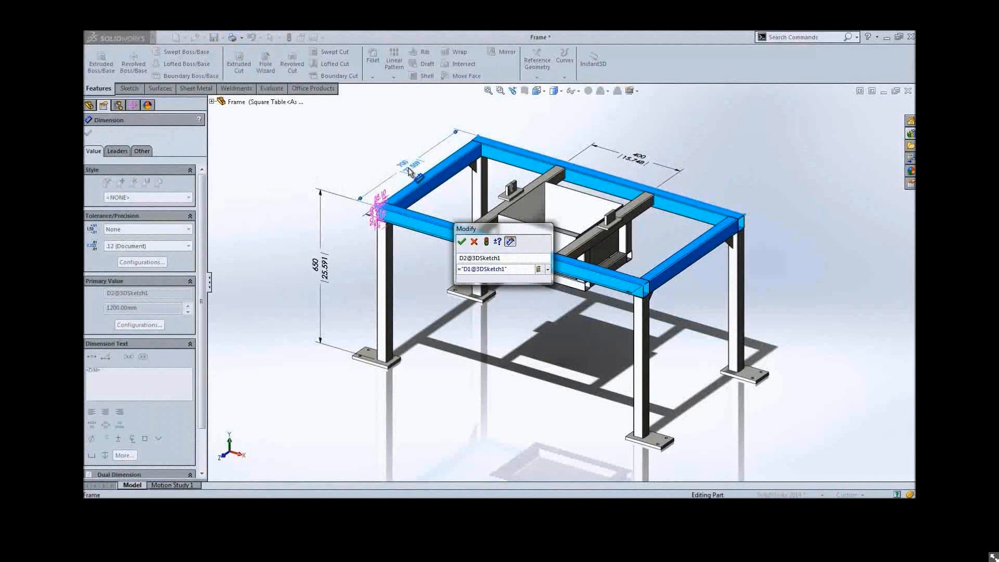
click(547, 268)
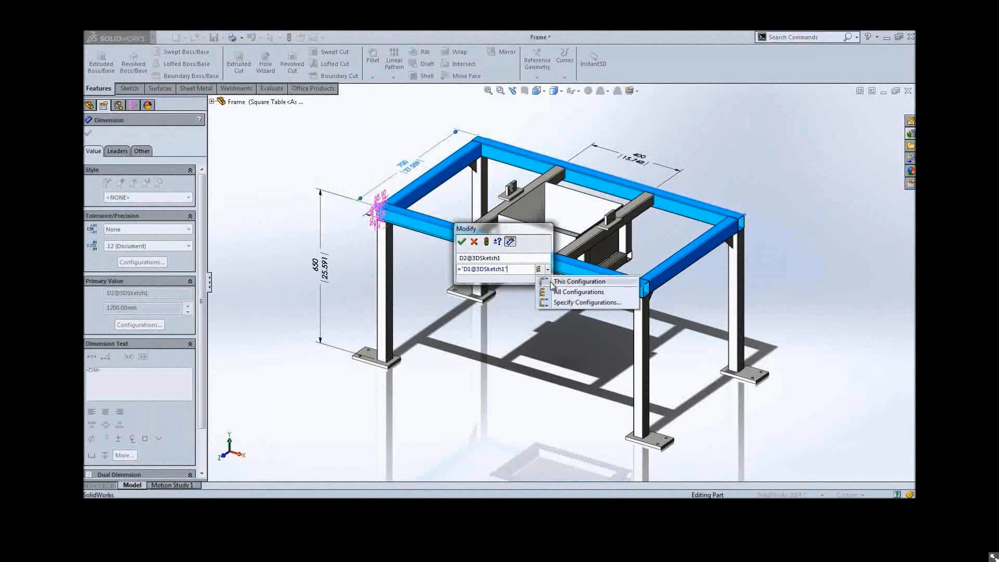
click(553, 283)
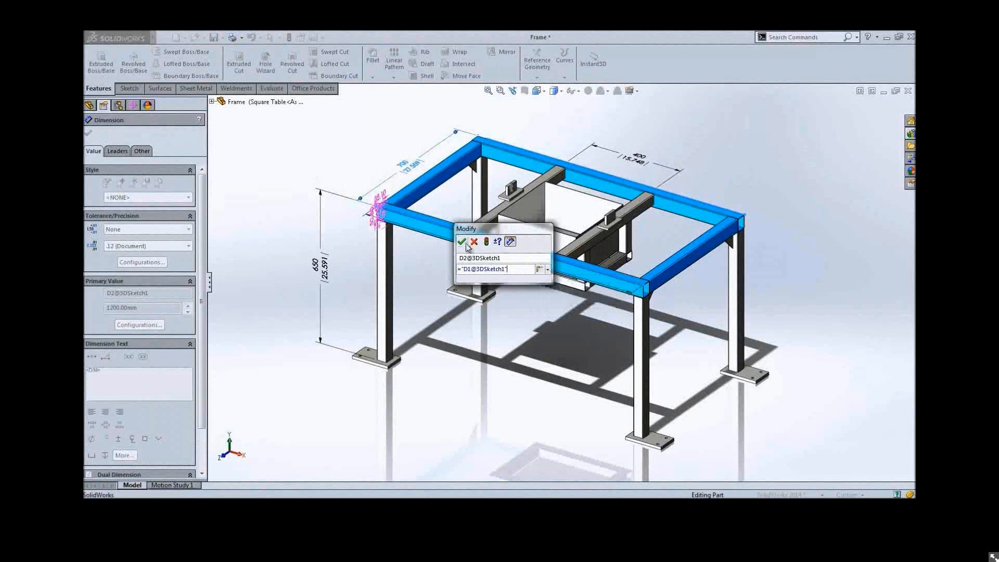
click(461, 241)
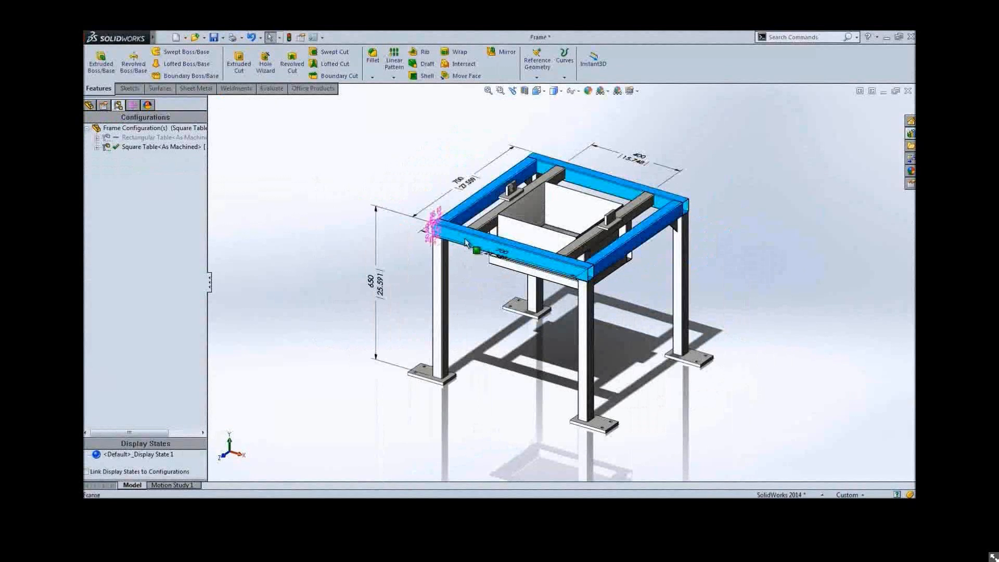
Open the equations manager, switch it to the Rectangular Table configuration and review the frame's dimensions
click(91, 107)
right_click(128, 174)
click(153, 184)
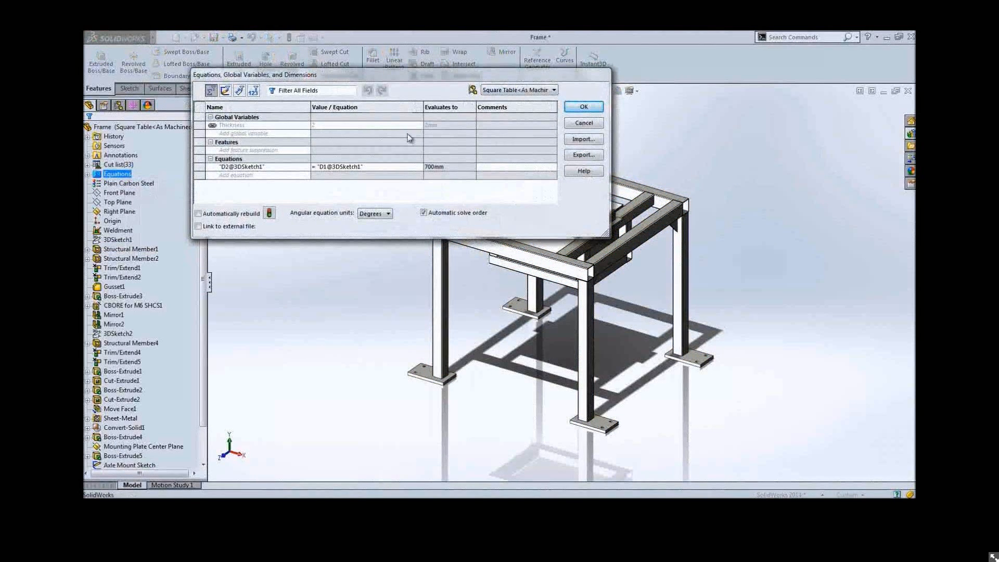
click(520, 90)
click(513, 100)
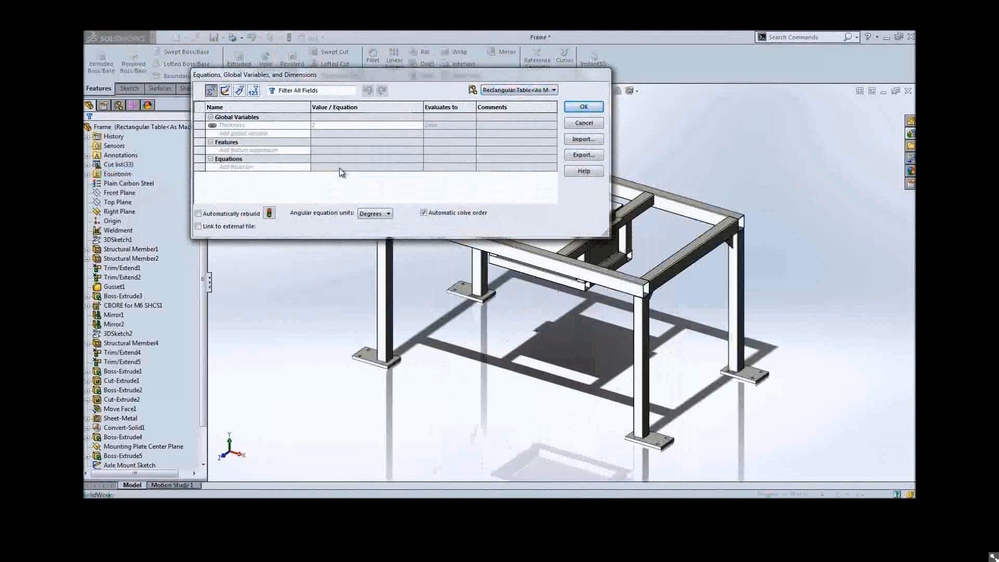
click(583, 106)
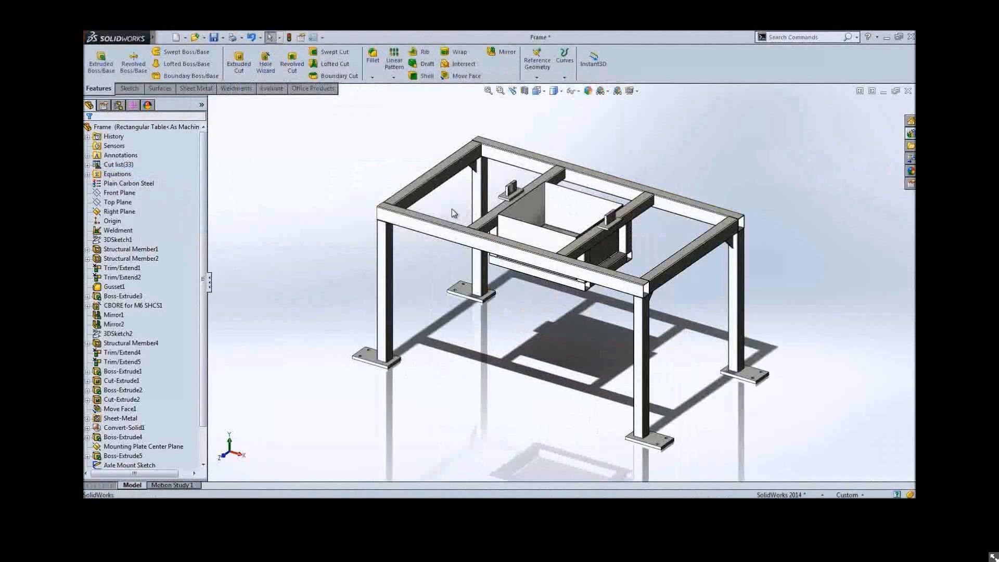
double_click(427, 231)
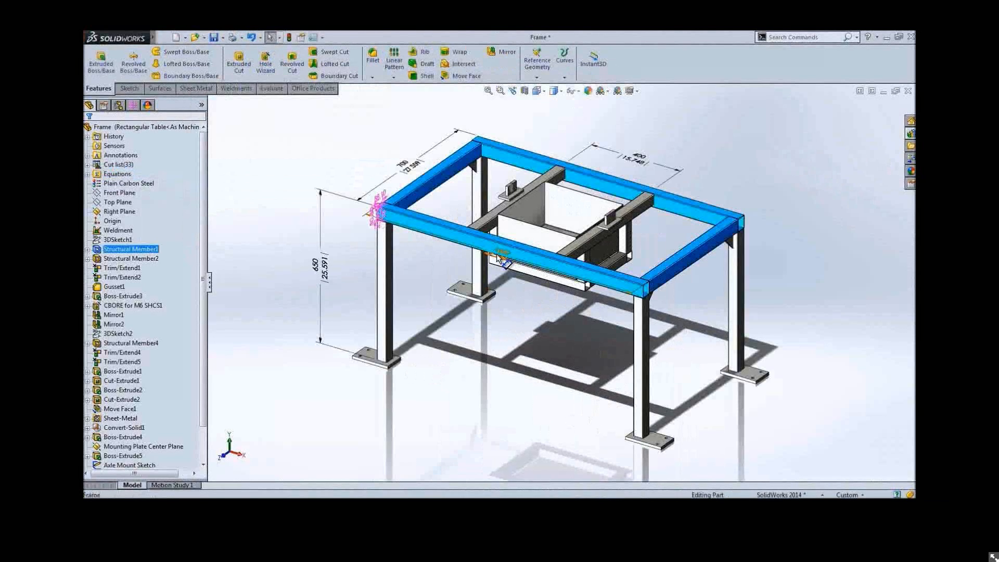
click(429, 268)
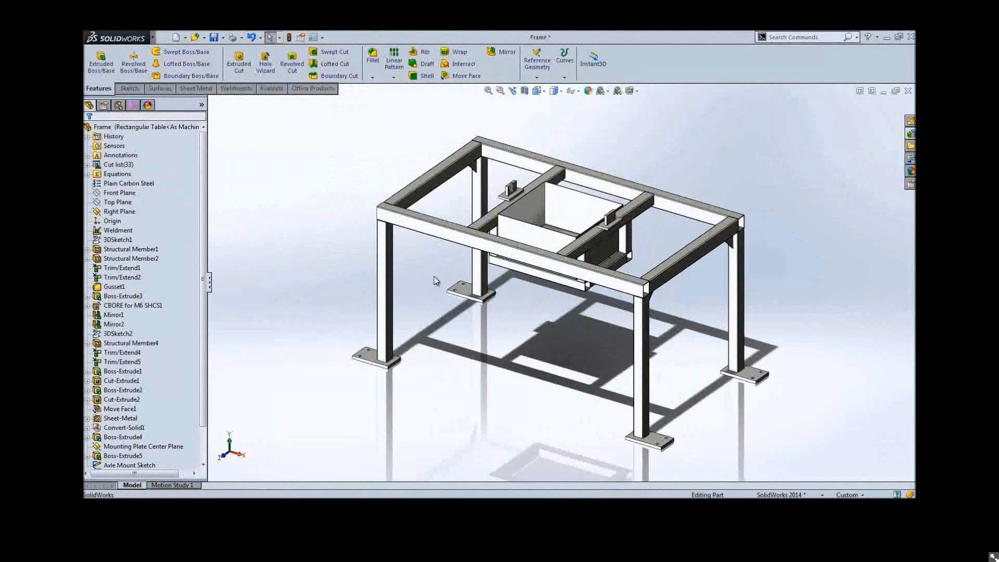
Edit the foot plate's CBORE for M6 SHCS hole feature and change its type to a counterbored slot
middle_drag(434, 276, 405, 404)
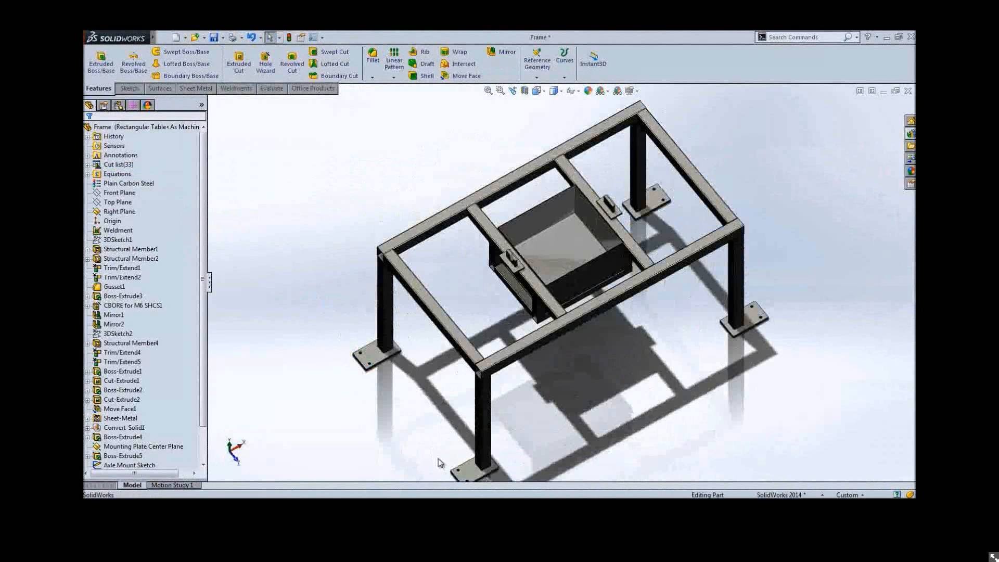
click(465, 474)
click(537, 440)
click(537, 439)
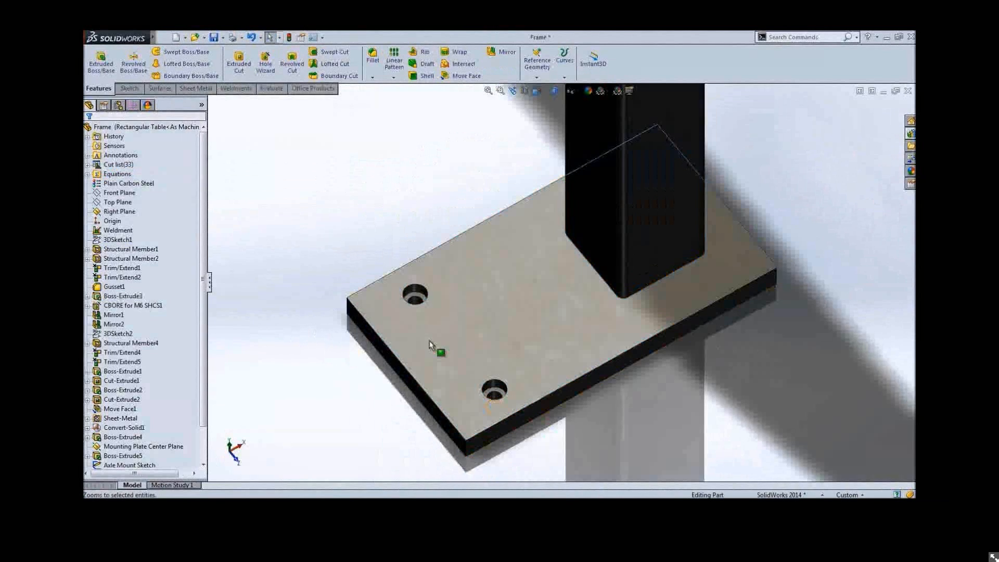
click(414, 293)
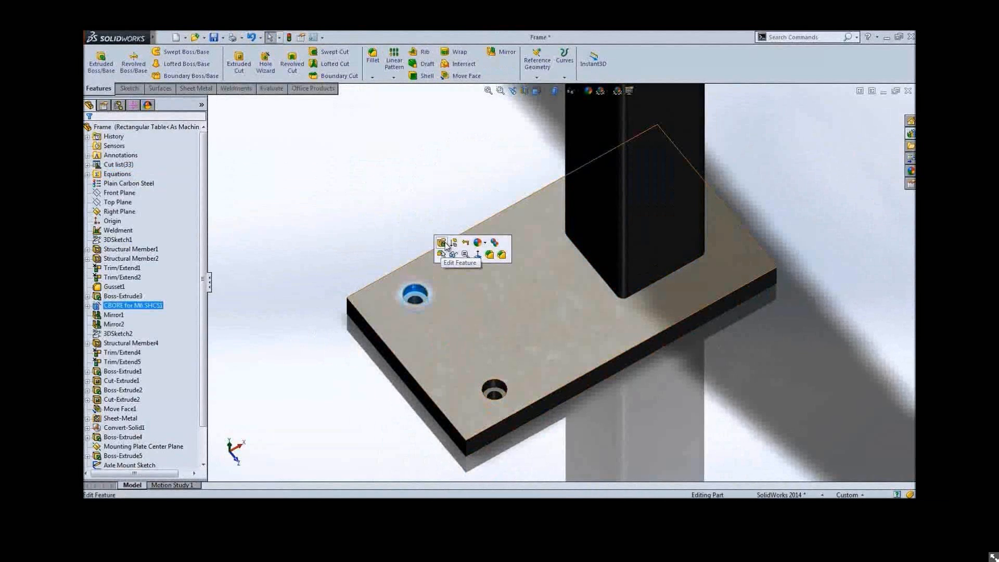
click(442, 243)
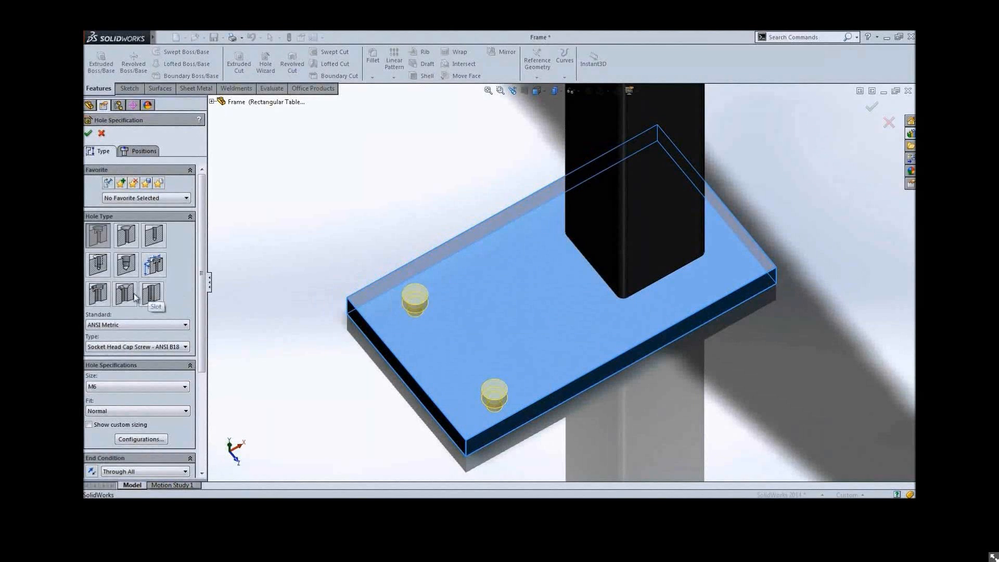
click(102, 298)
click(528, 270)
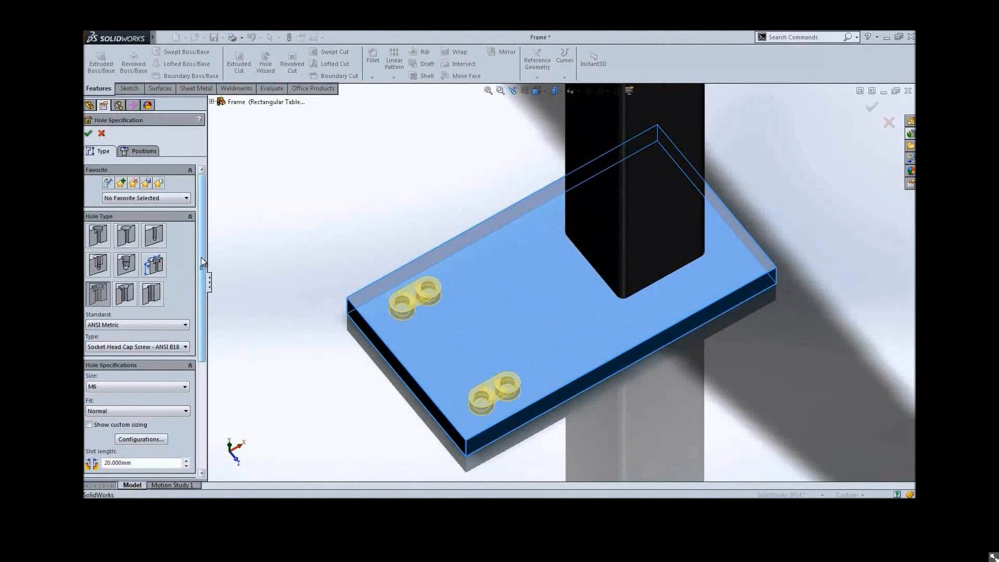
On the slot's positions, drag one slot end and dimension the slot's angle to 25°
drag(203, 261, 204, 353)
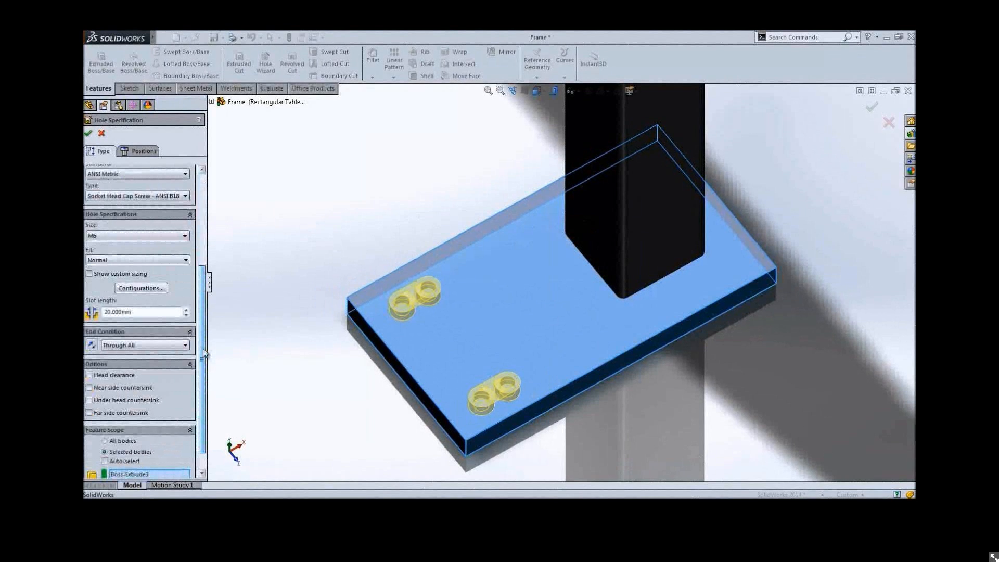
click(137, 150)
drag(462, 298, 475, 277)
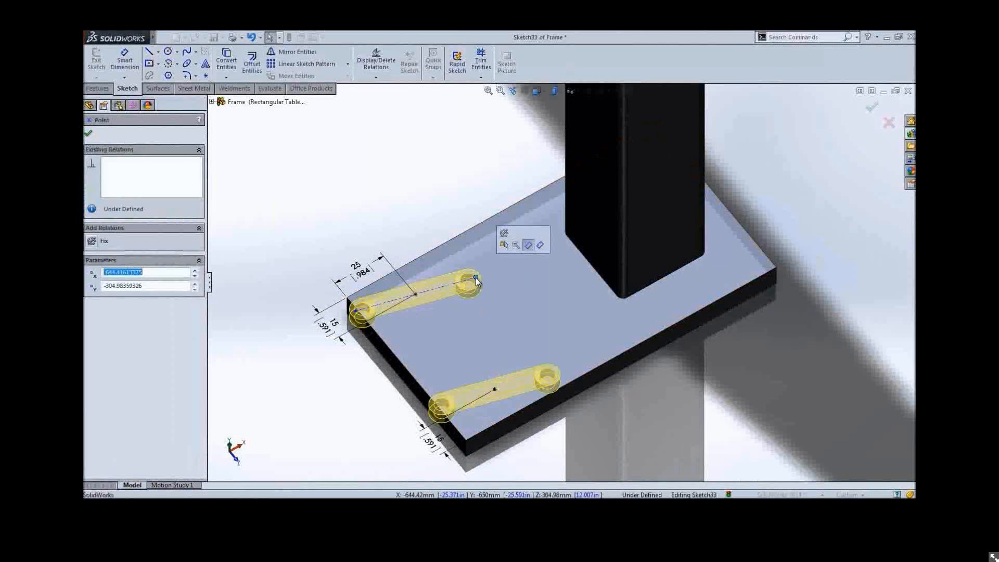
key(s)
click(479, 281)
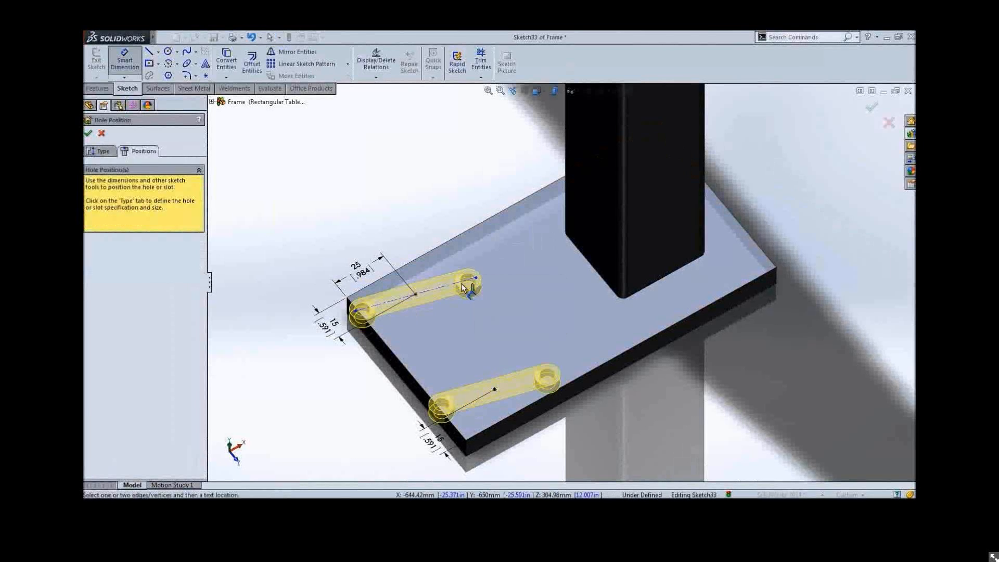
click(458, 284)
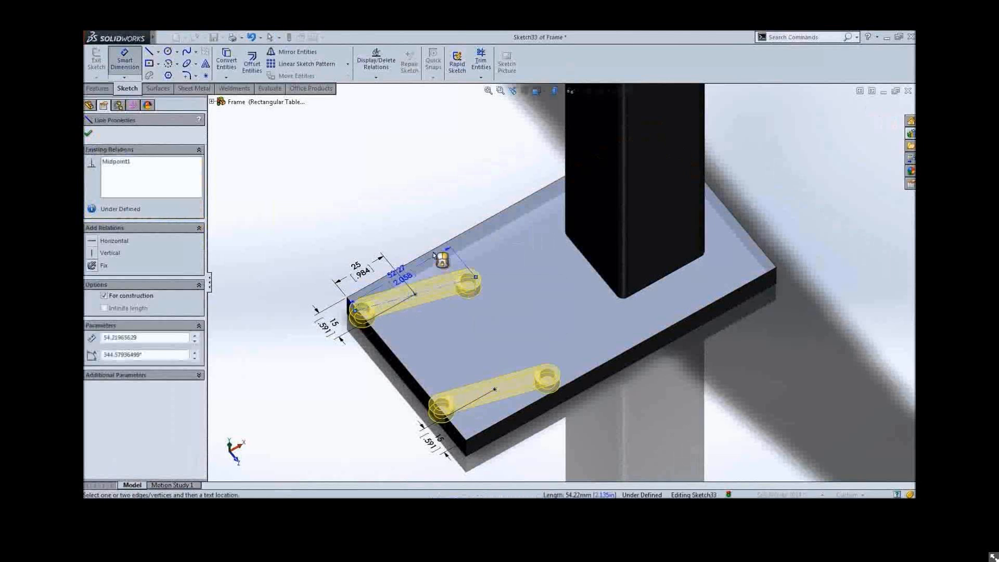
click(433, 252)
click(470, 254)
text(25)
key(Return)
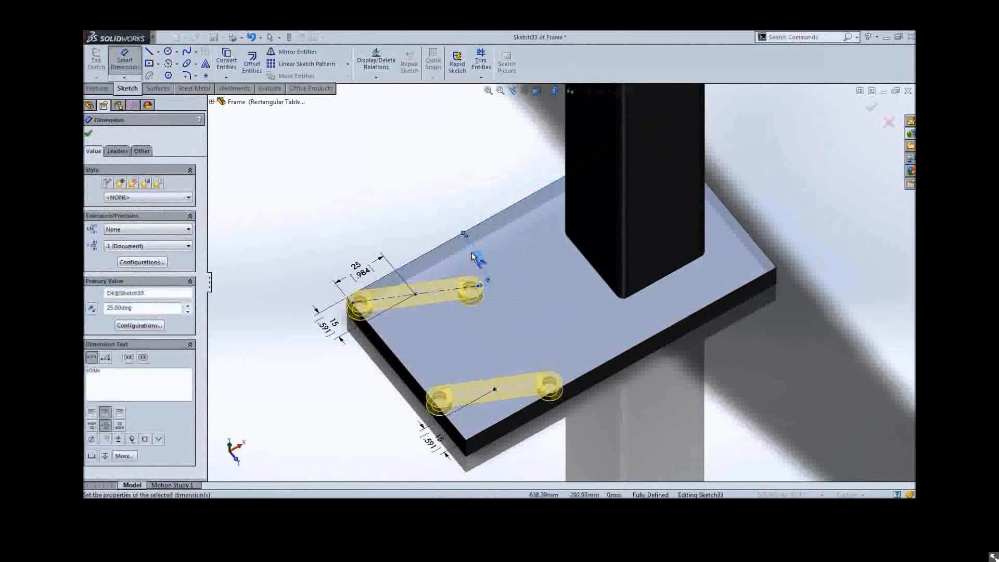
Make the slot's centre line horizontal
key(Escape)
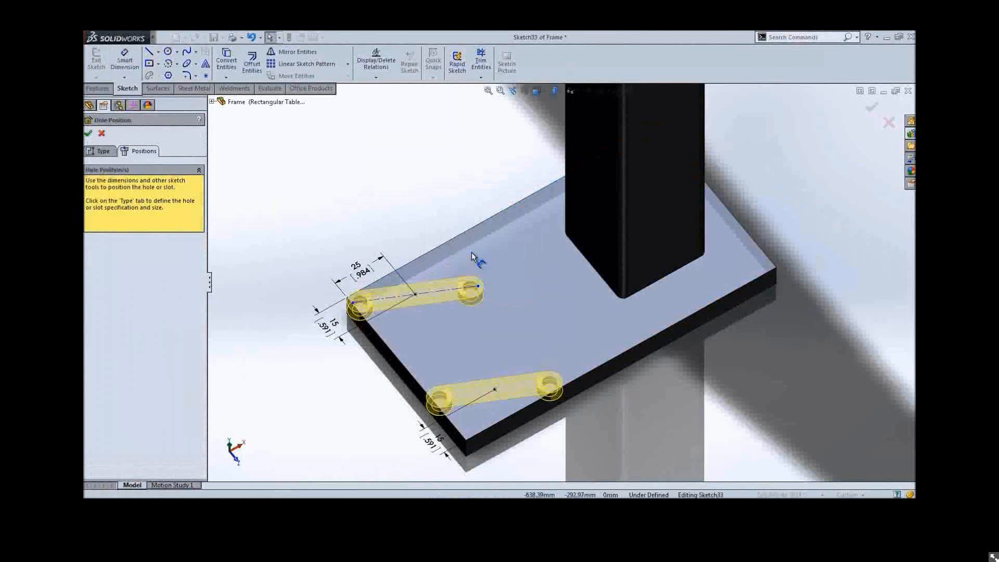
key(Escape)
click(447, 289)
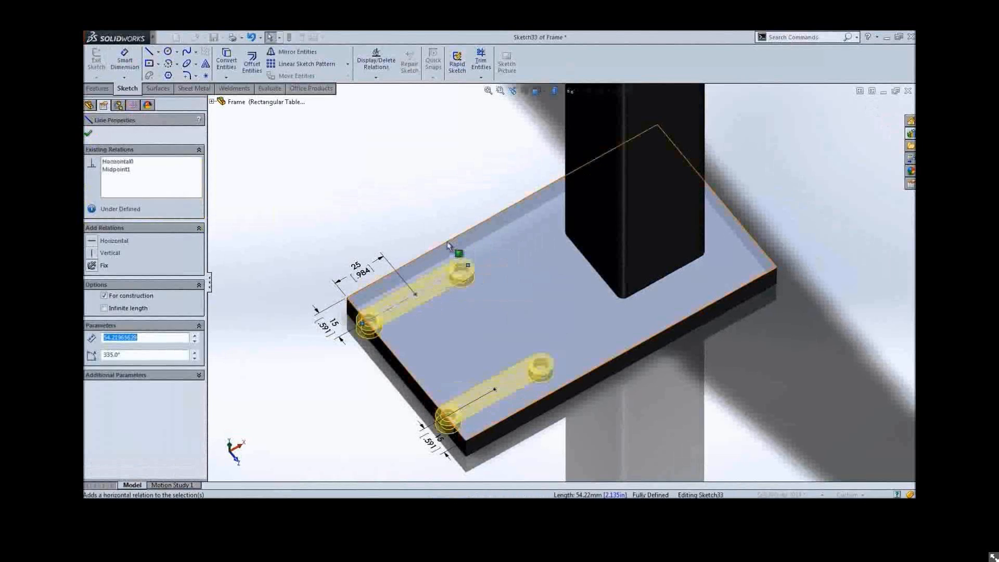
Set the slot length to 20 mm and finish the hole feature
click(105, 151)
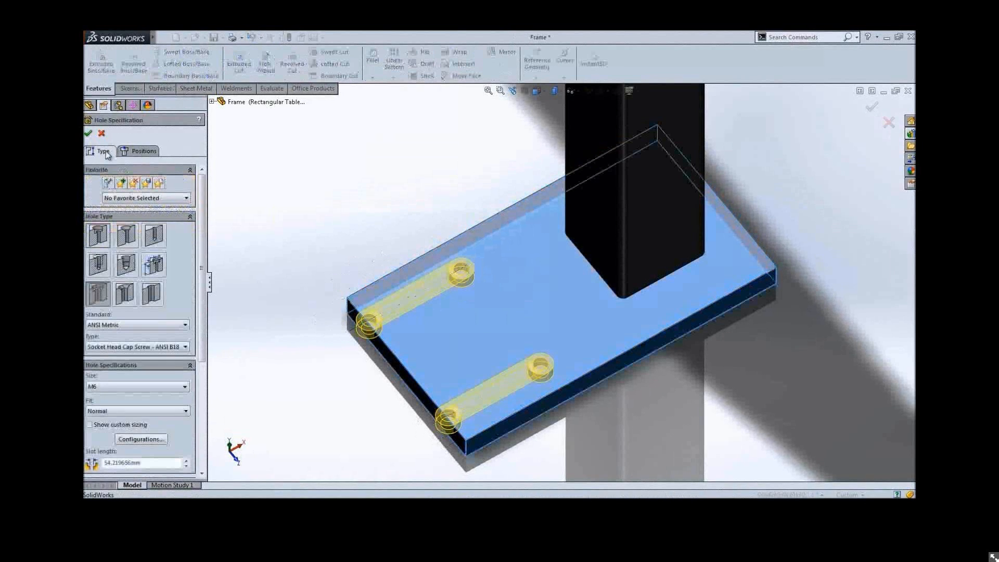
double_click(150, 465)
text(20)
key(Return)
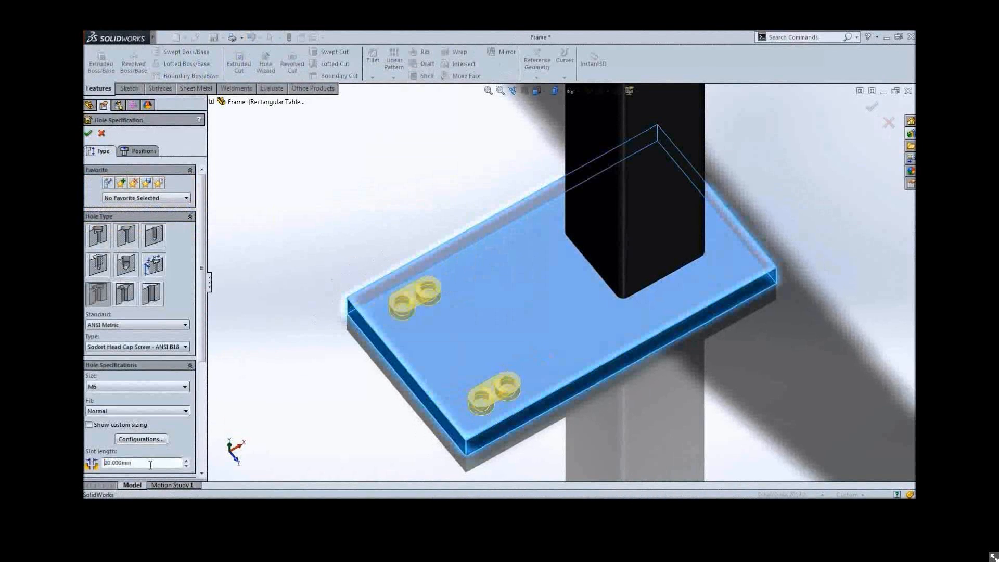
Extruded Cut the Axle Mount Sketch circle Through All - Both Directions into the axle mount plates
click(334, 241)
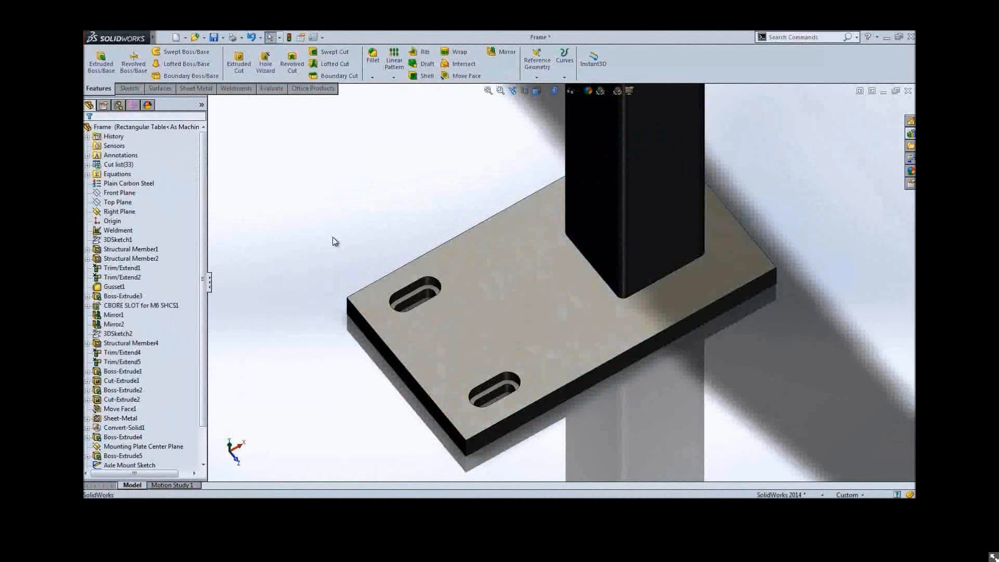
click(541, 92)
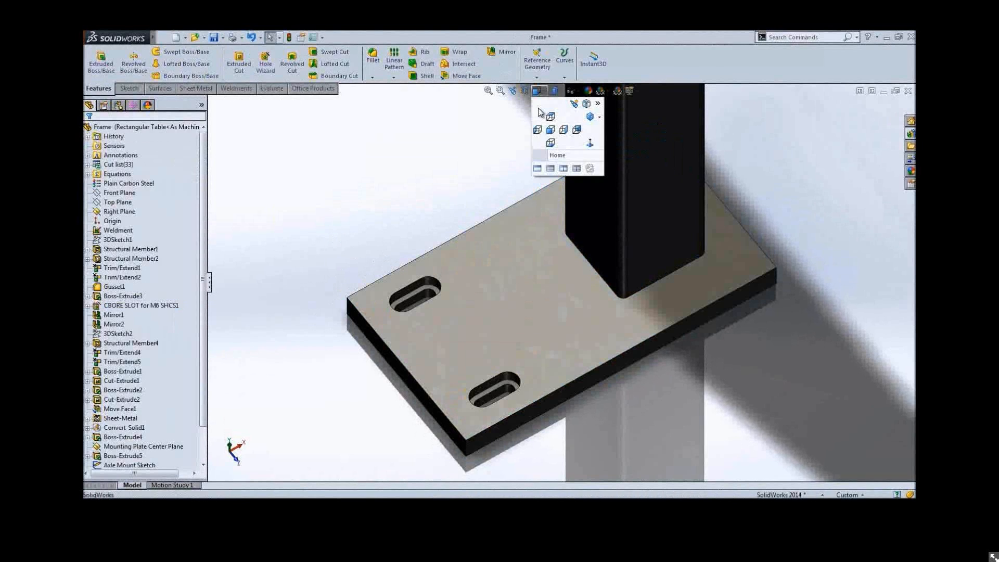
click(542, 156)
drag(559, 159, 485, 212)
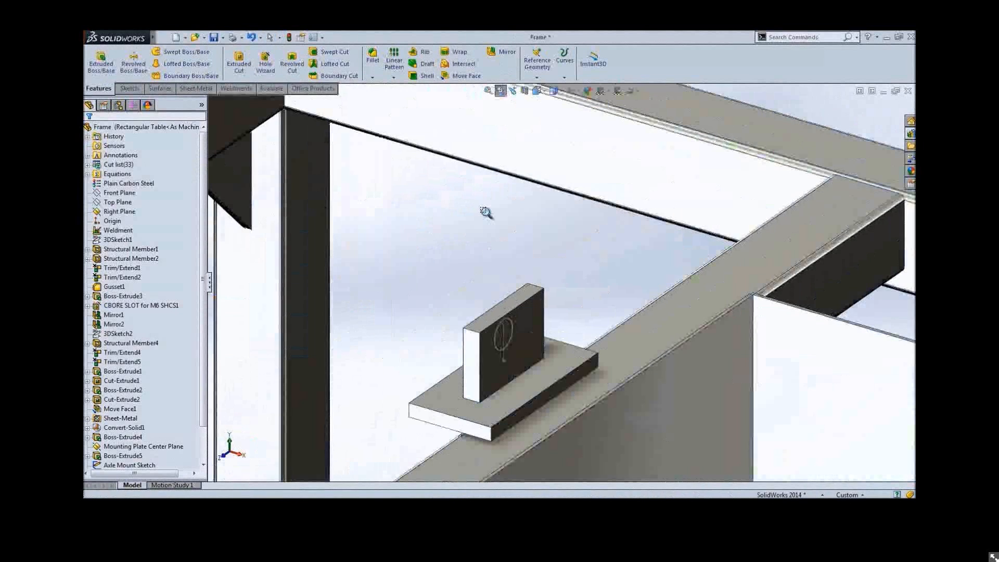
key(Escape)
click(497, 334)
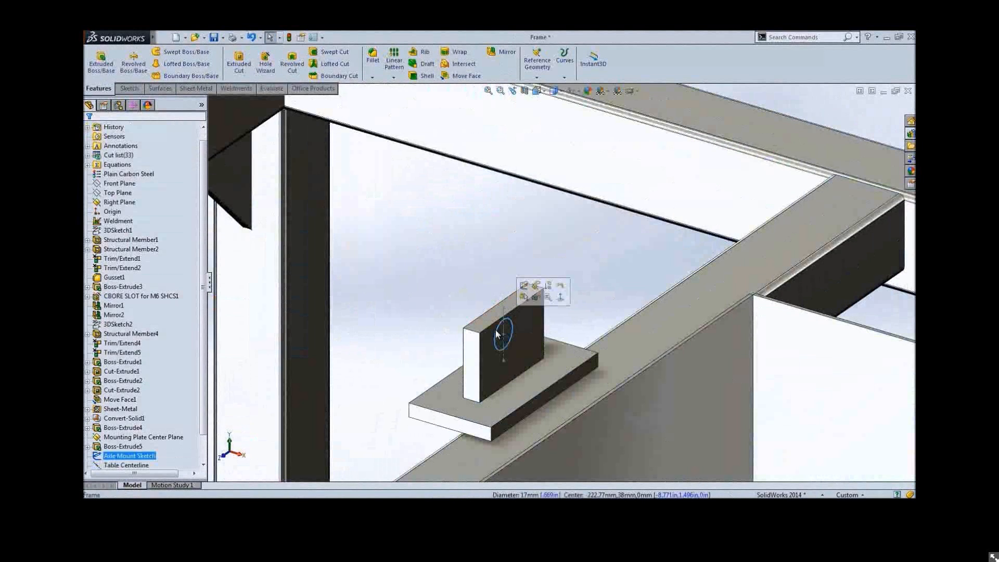
key(s)
click(566, 341)
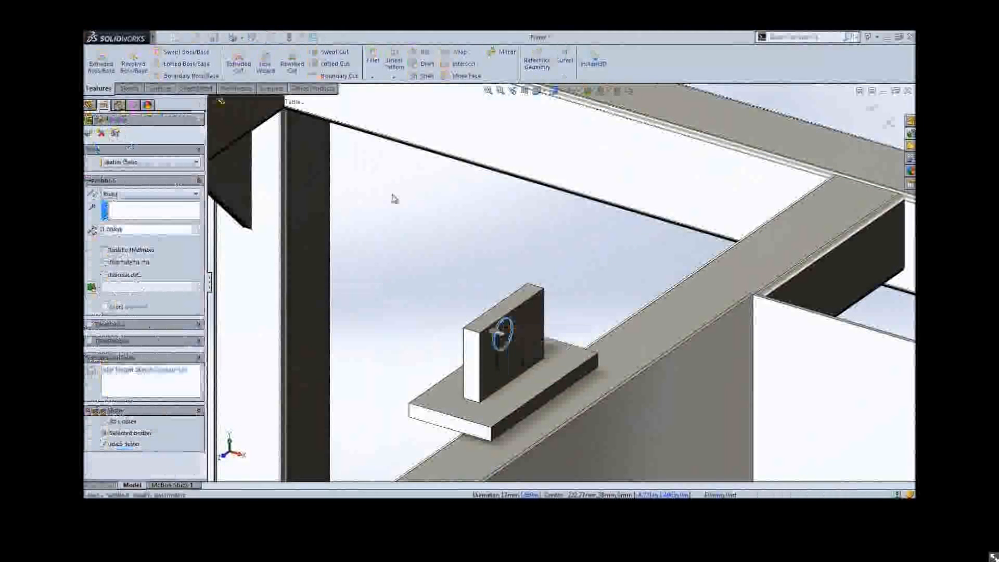
right_click(392, 196)
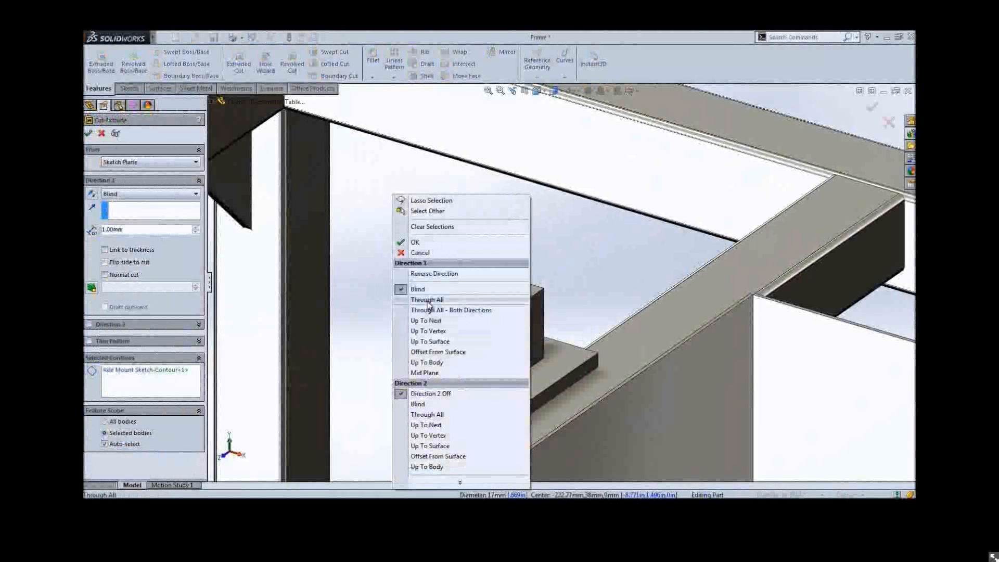
click(427, 312)
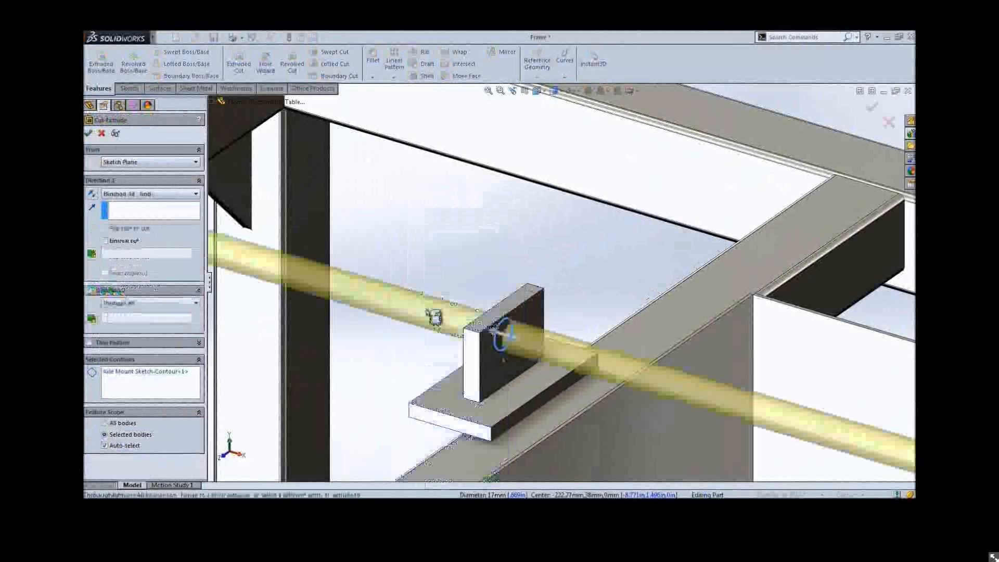
right_click(428, 312)
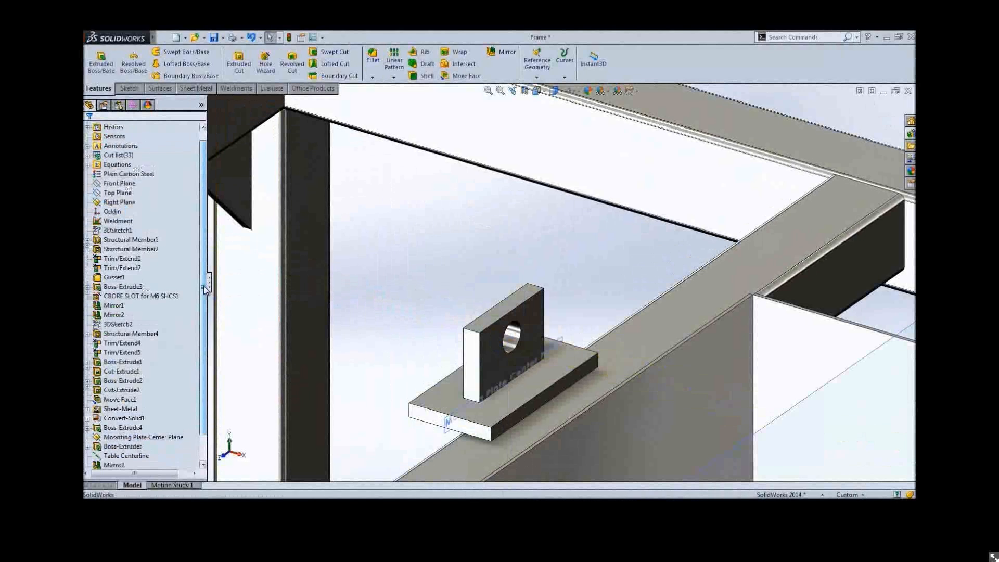
scroll(204, 288, down, 1)
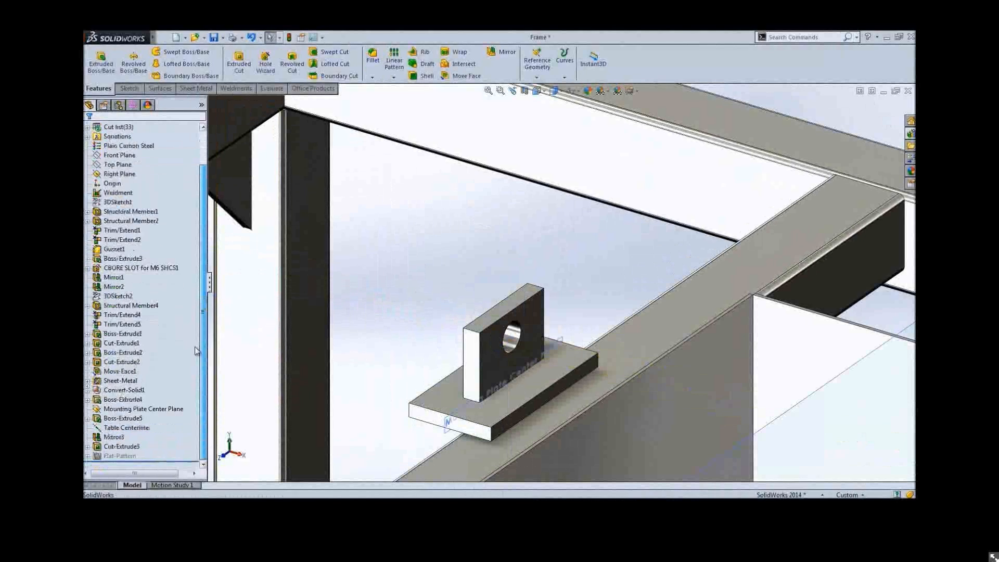
Delete the Mounting Plate Center Plane without deleting its child features
click(450, 423)
key(Delete)
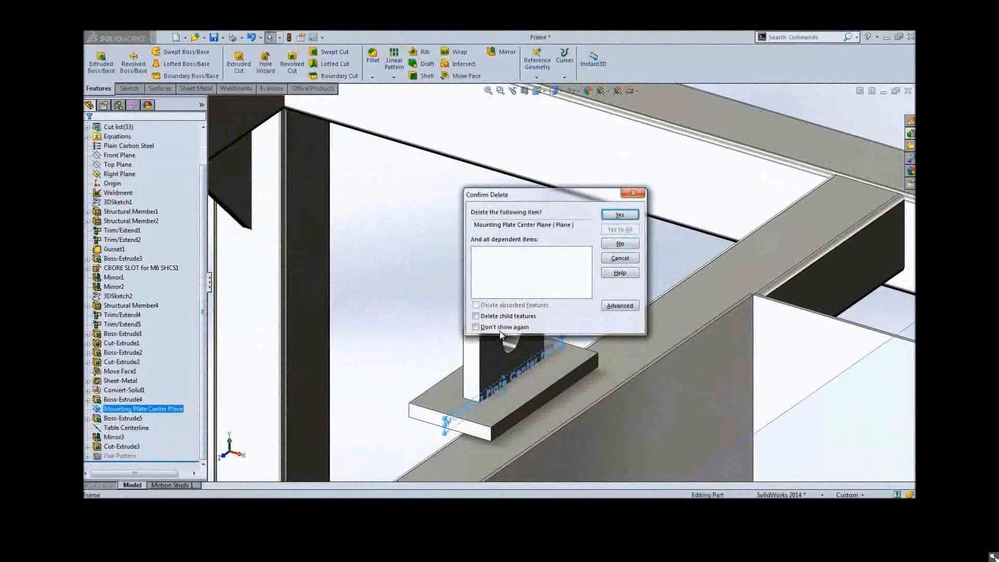
click(475, 316)
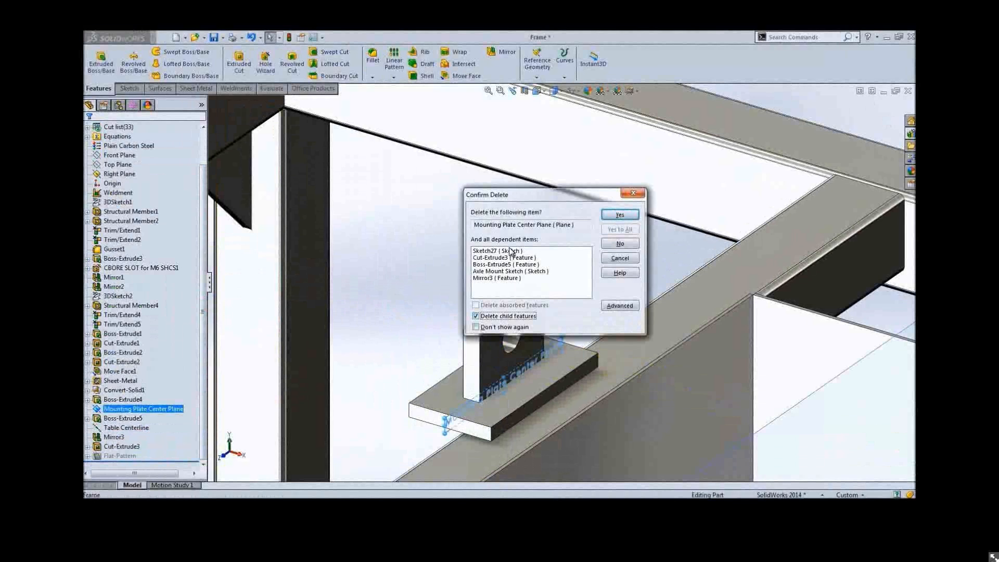
click(486, 319)
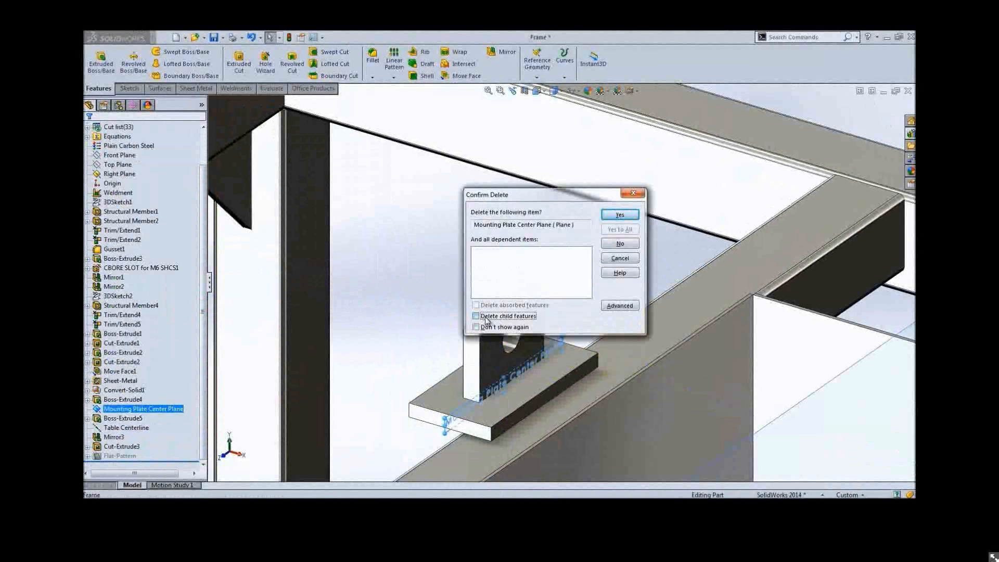
click(609, 215)
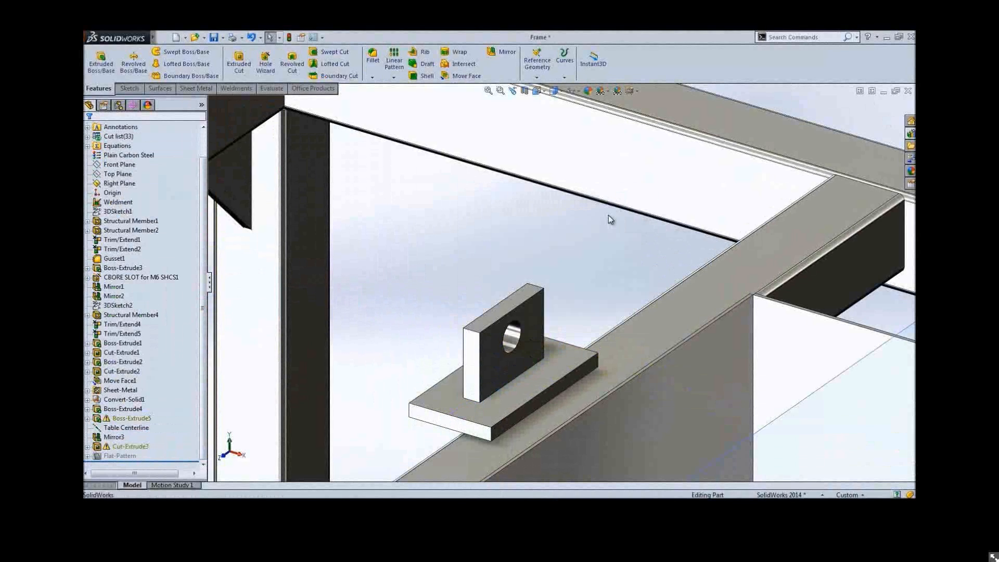
Roll the tree back before Boss-Extrude5 and insert a mid plane between the base plate's two opposite end faces
click(87, 419)
scroll(87, 421, down, 1)
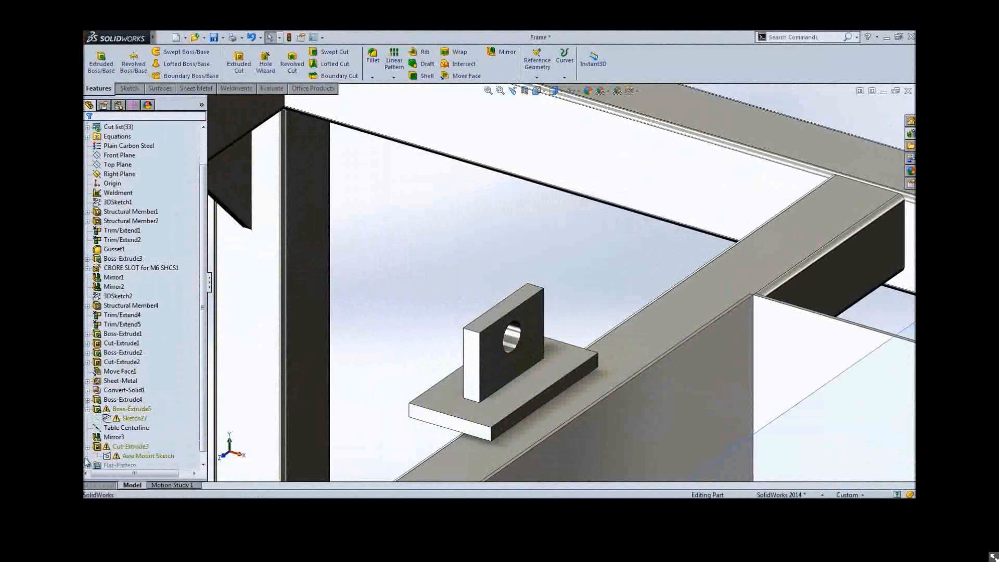
right_click(124, 410)
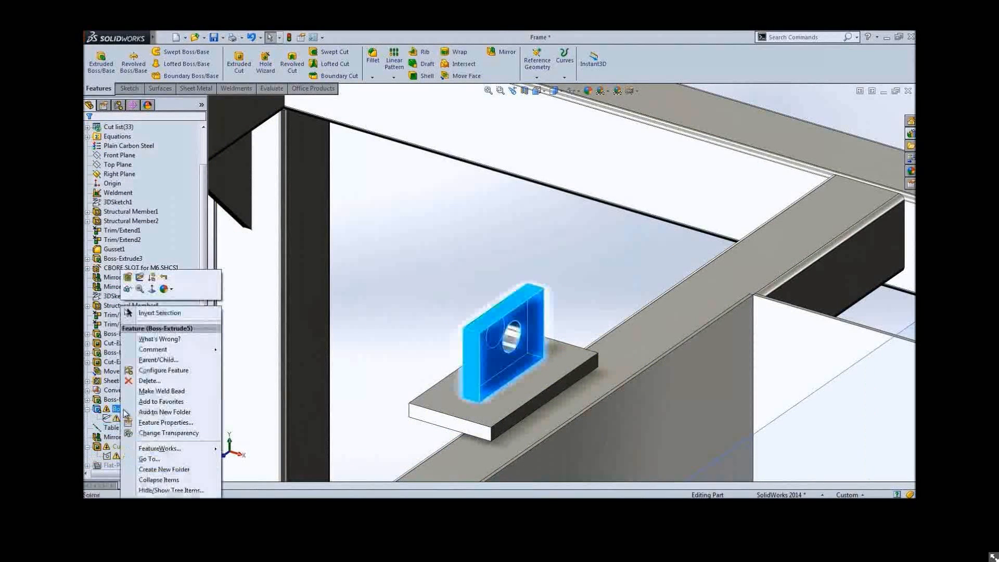
click(164, 277)
key(s)
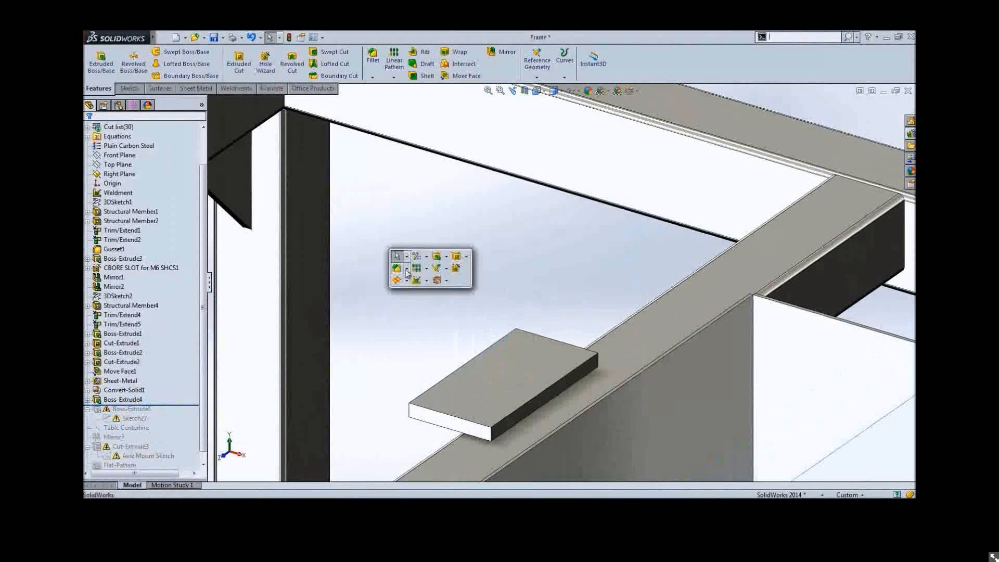
click(395, 279)
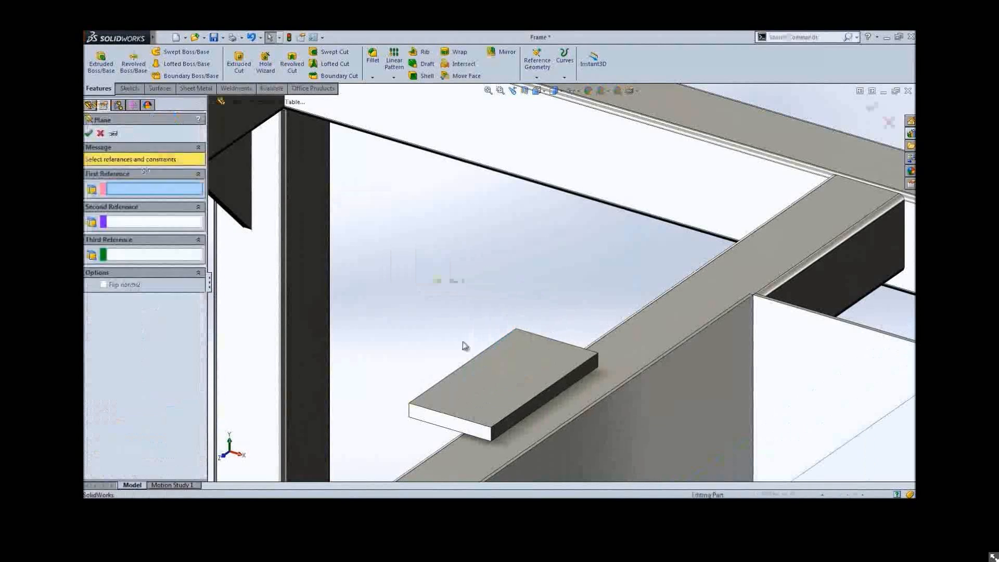
right_click(447, 382)
click(462, 398)
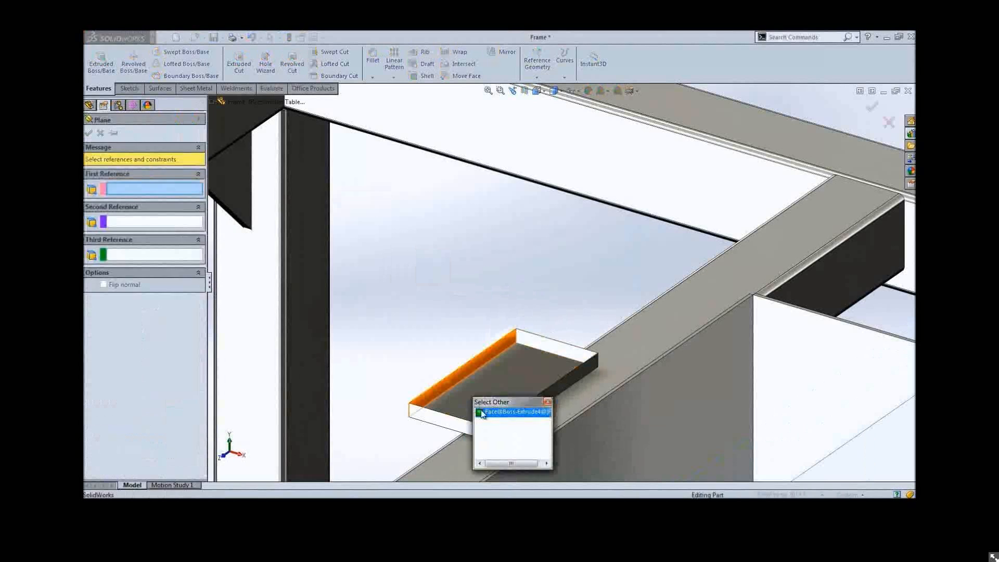
click(494, 413)
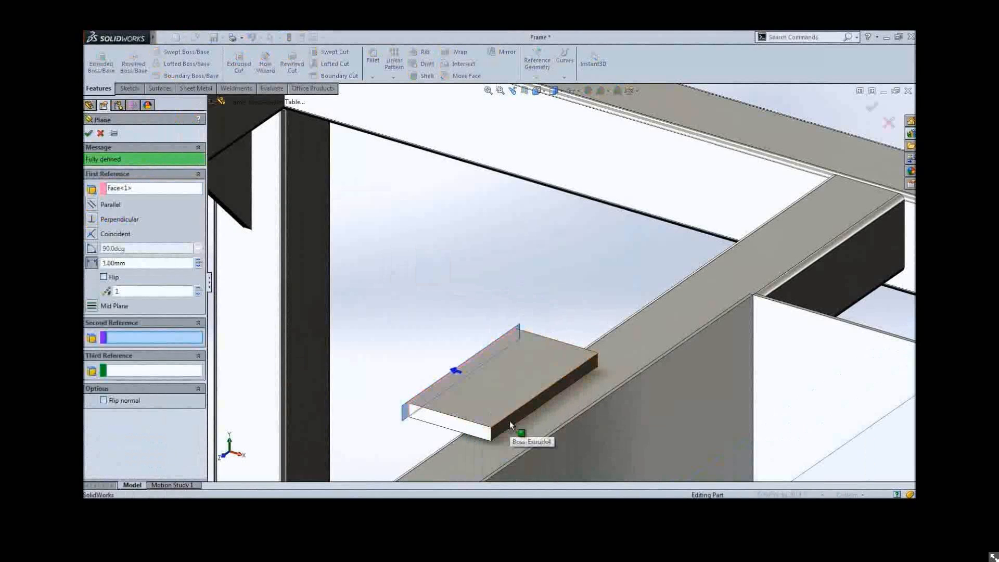
click(511, 425)
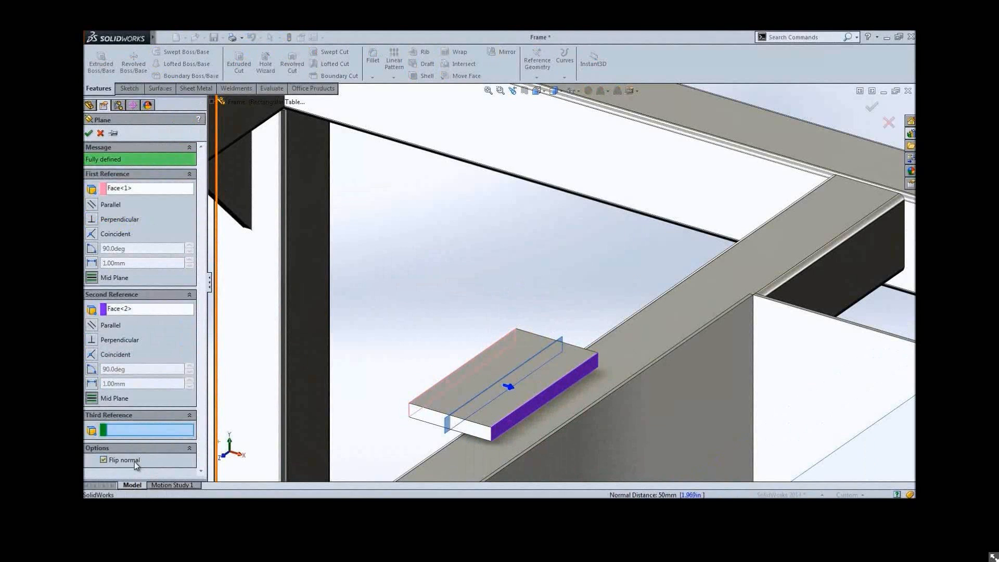
right_click(454, 297)
click(451, 297)
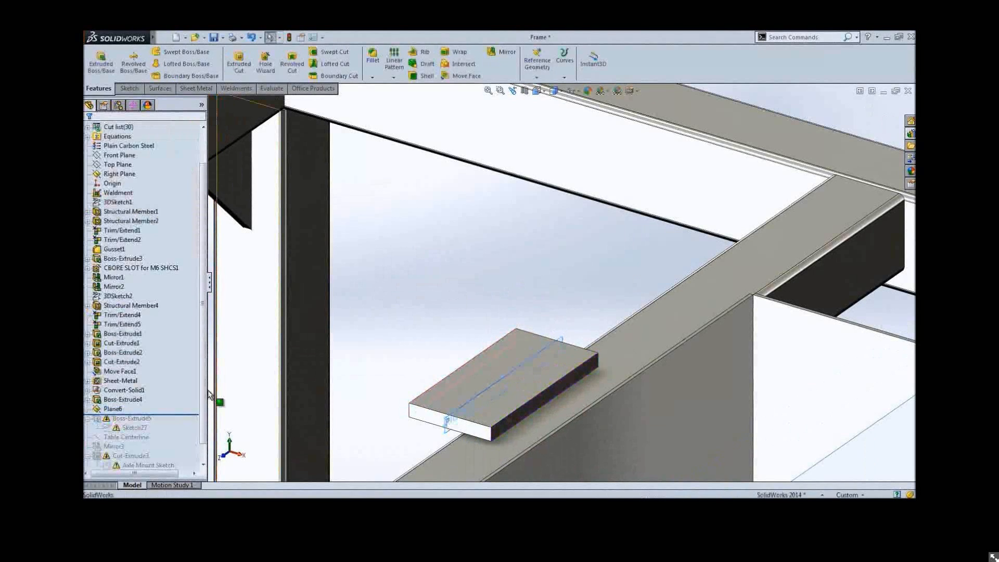
Roll the tree forward and reattach Sketch27 to the new Plane6
right_click(184, 386)
click(194, 403)
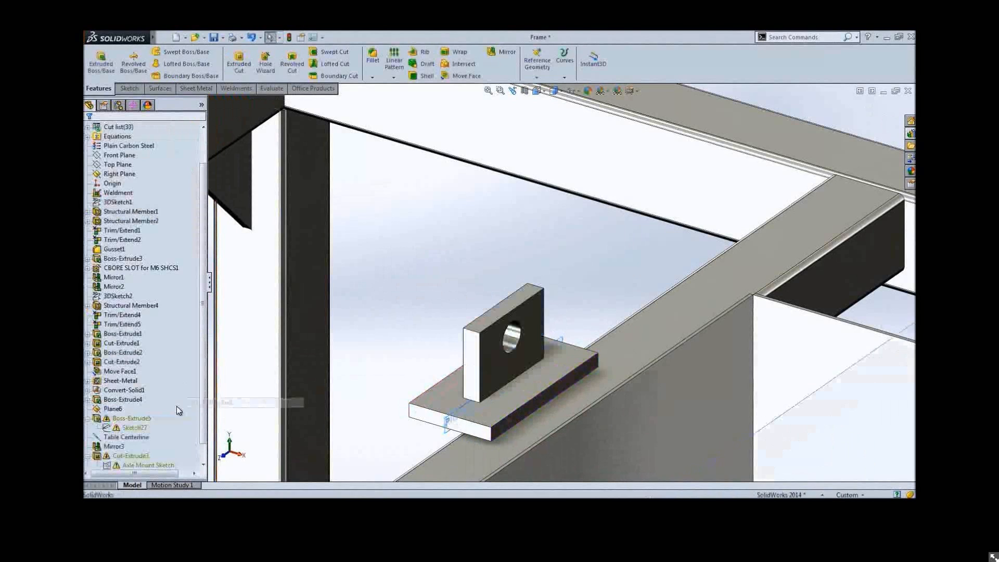
click(128, 418)
click(204, 411)
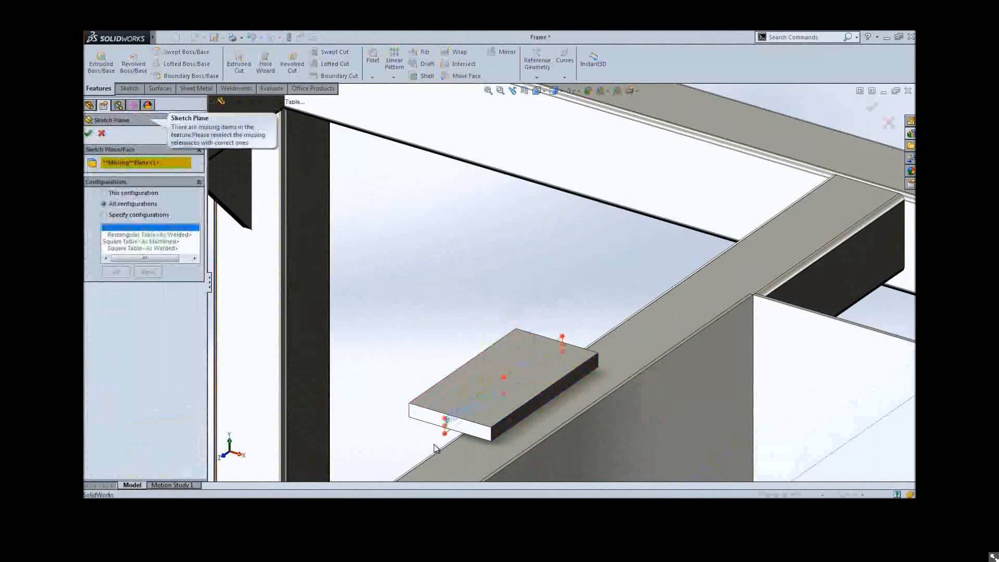
key(Return)
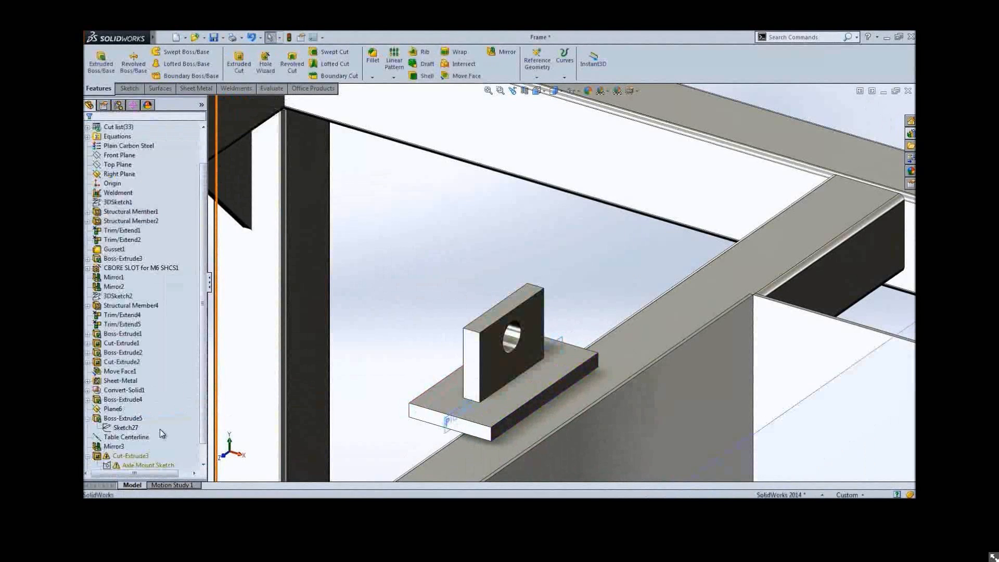
Reattach the Axle Mount Sketch's sketch plane to Plane6
scroll(146, 441, down, 1)
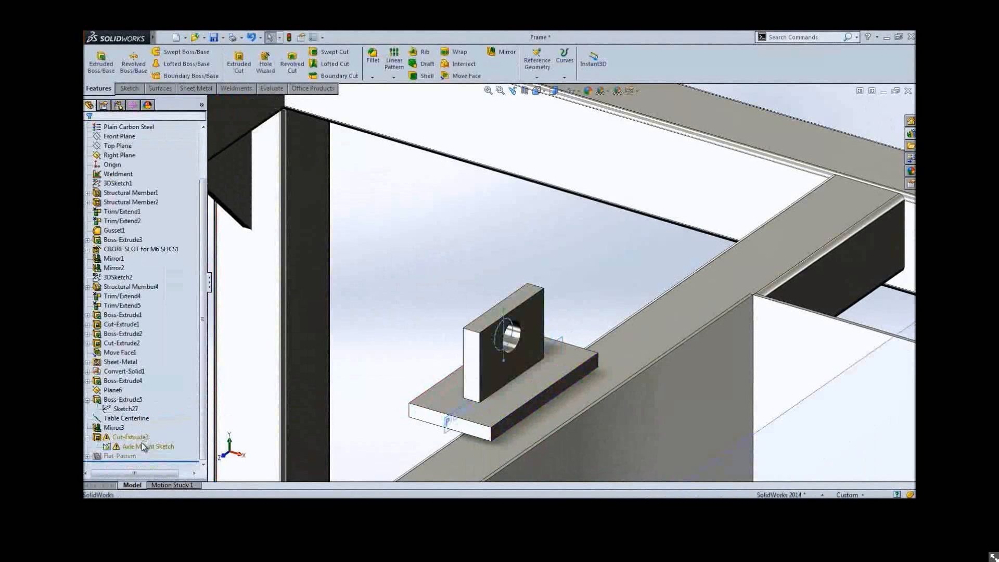
click(141, 443)
click(165, 417)
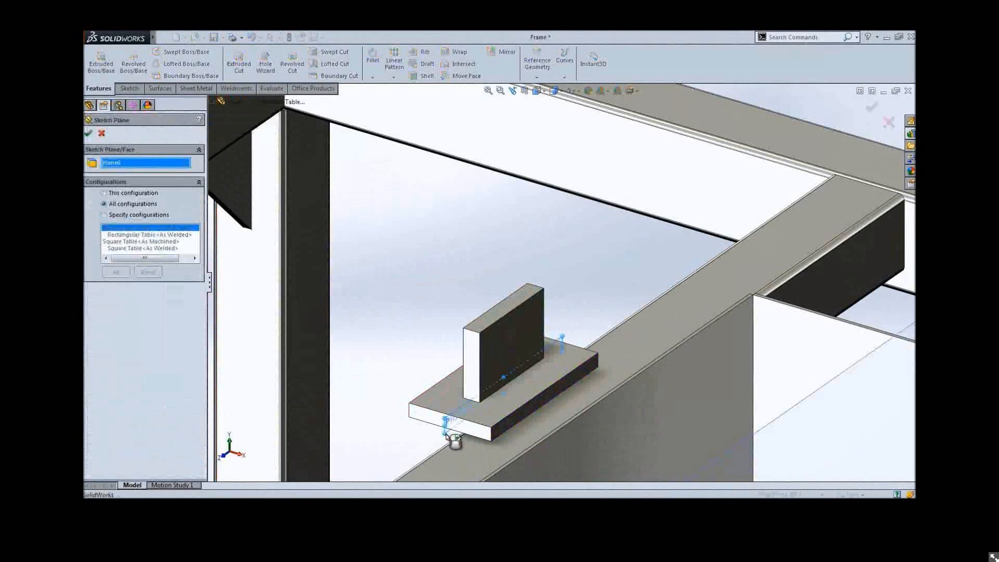
key(Return)
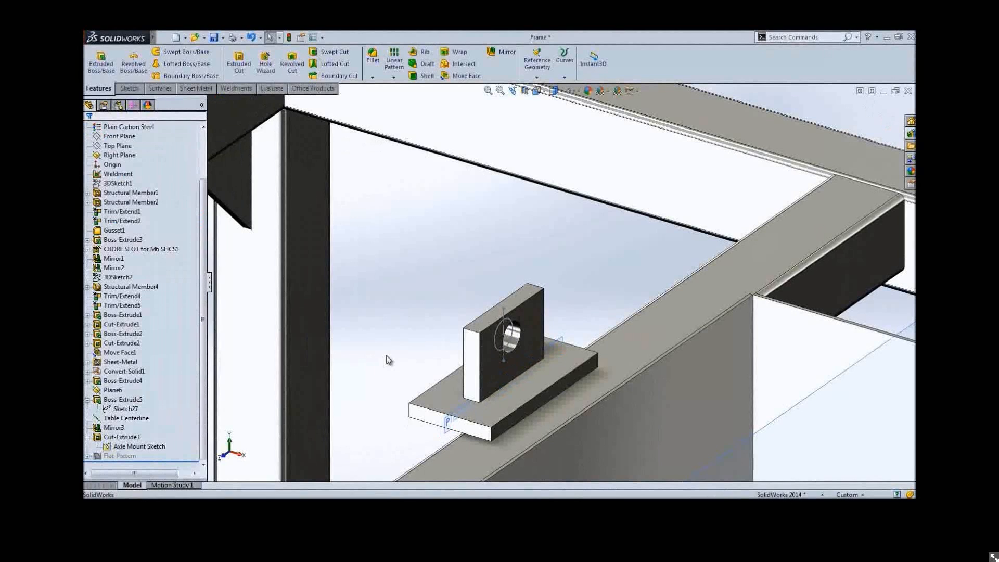
Create a reference point at the intersection of the axle hole's axis and a plane of the frame
key(s)
click(435, 278)
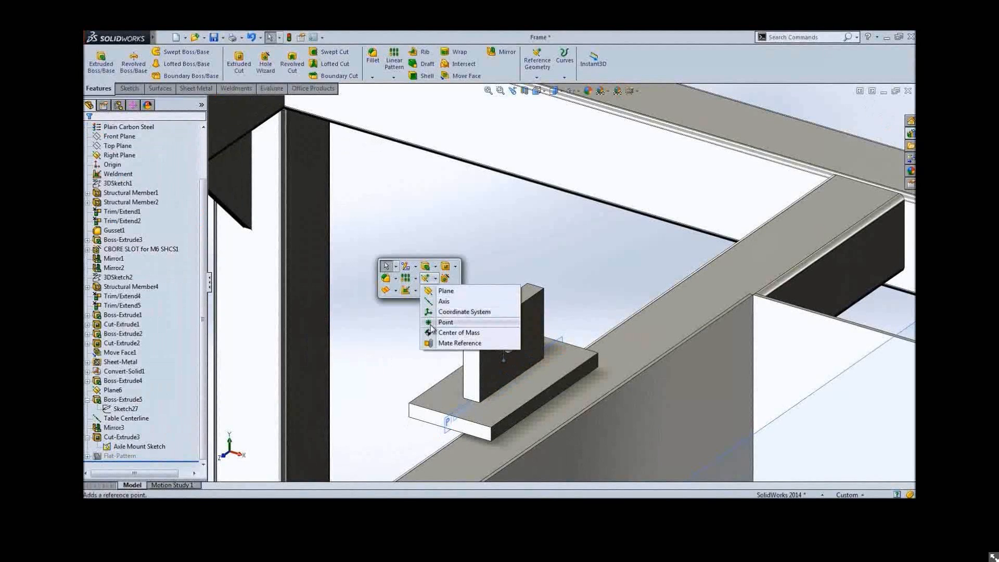
click(445, 322)
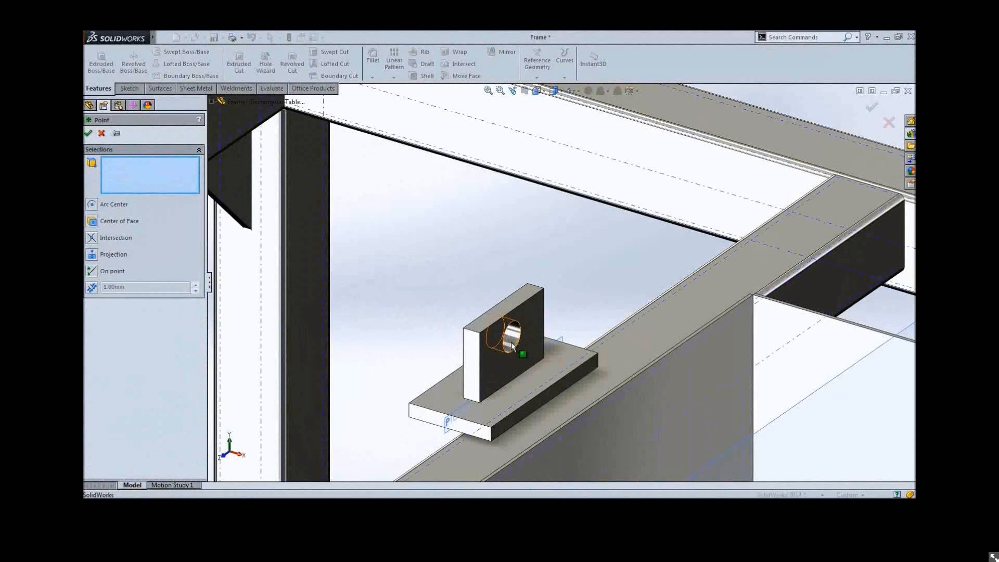
click(513, 339)
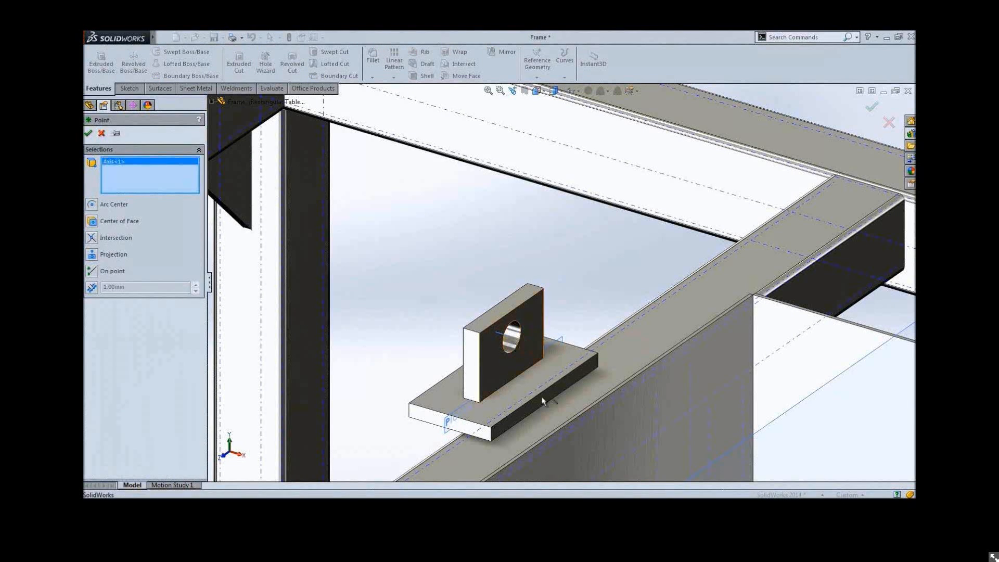
click(542, 399)
ctrl+middle_drag(606, 409, 459, 264)
key(Delete)
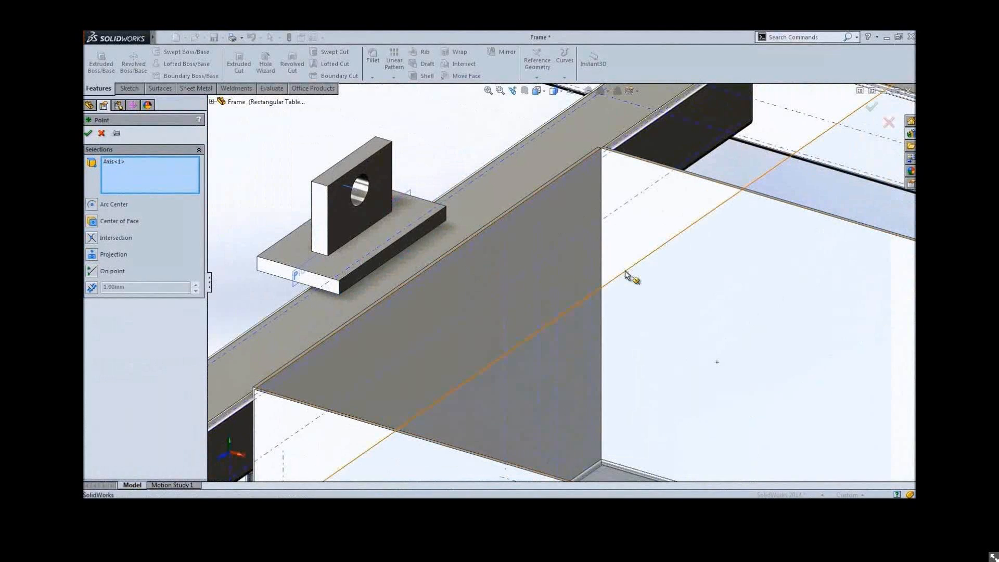
click(627, 274)
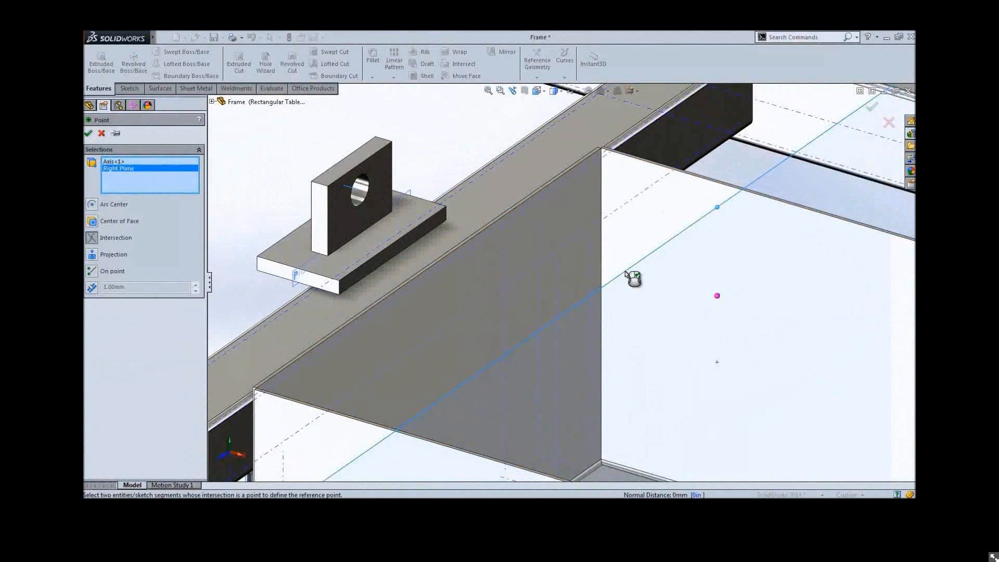
key(Delete)
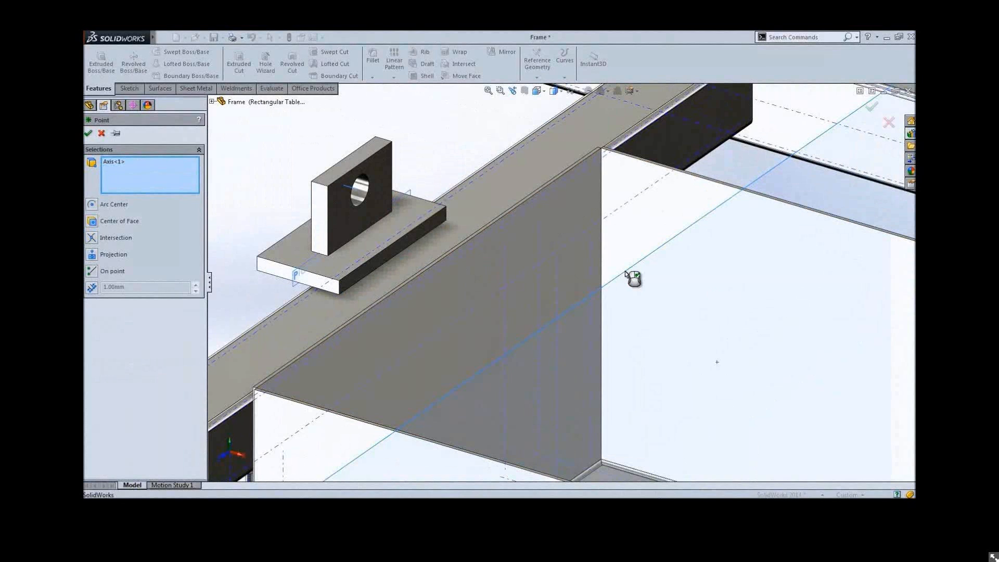
key(Delete)
click(717, 283)
key(Return)
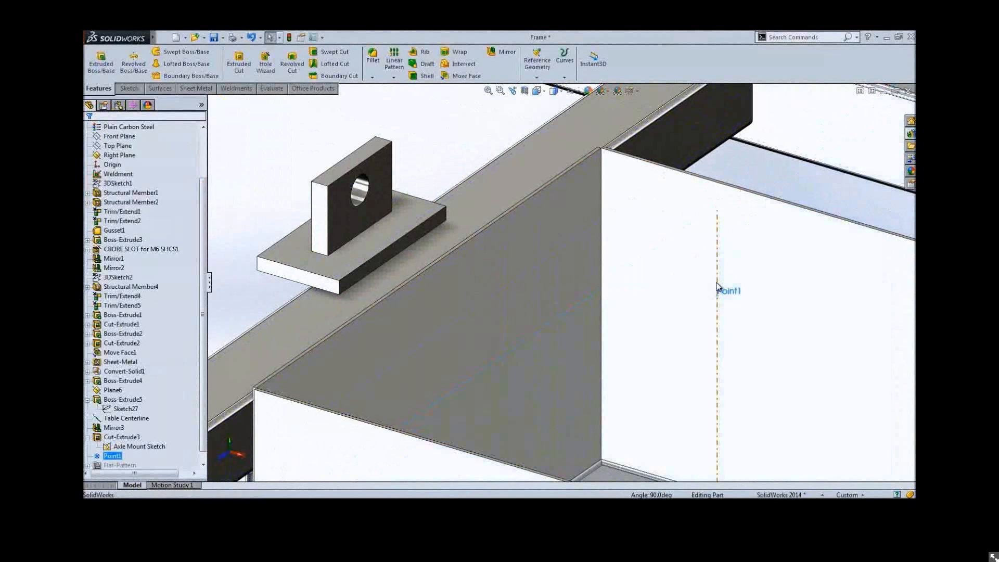
Set the document's per-unit volume unit to liters
key(f)
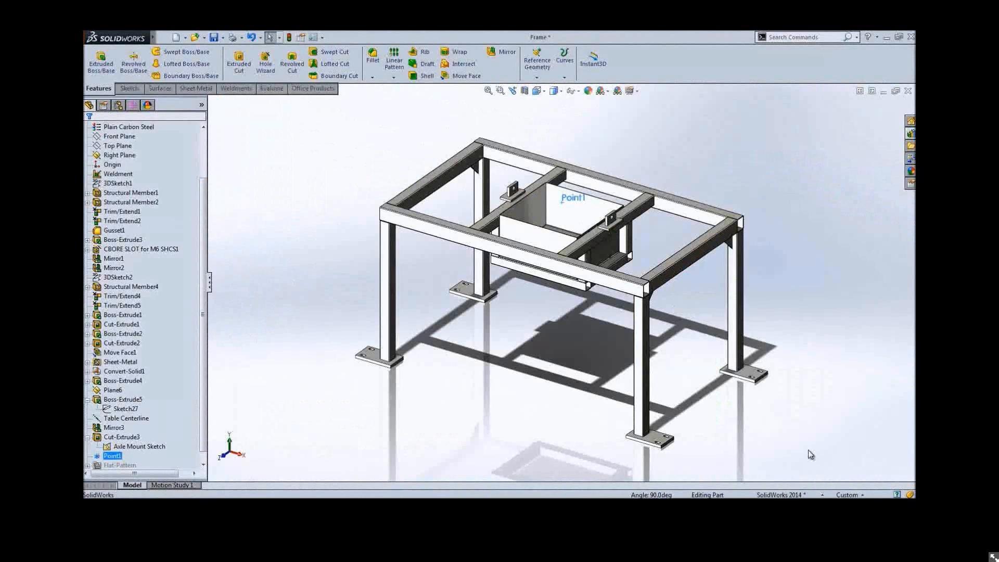
click(848, 495)
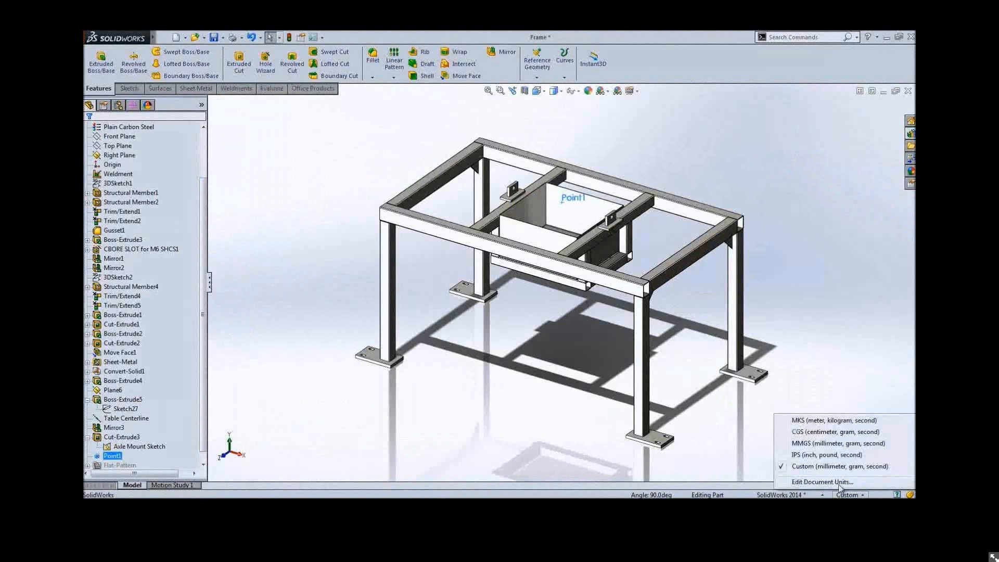
click(822, 482)
click(532, 266)
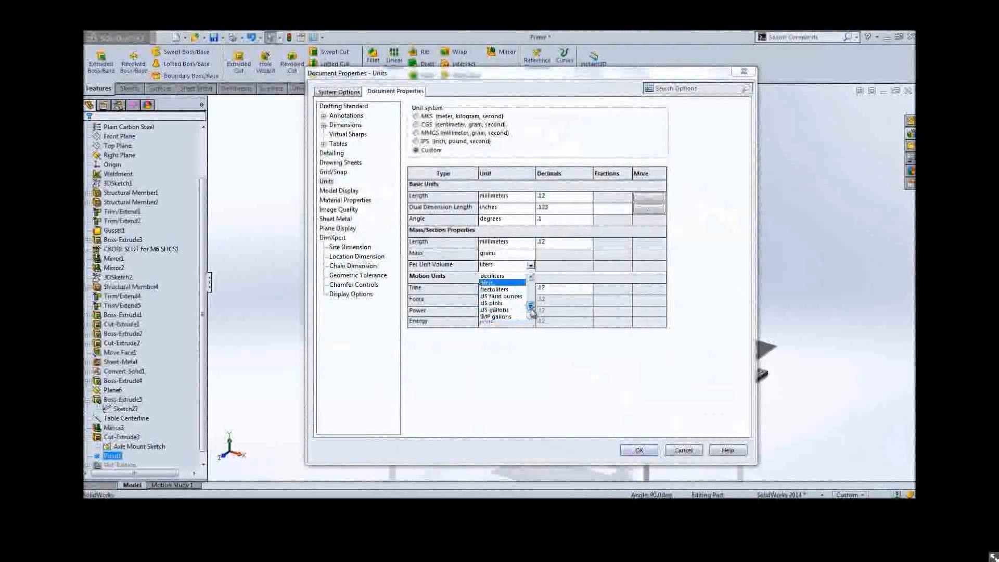
click(647, 449)
click(647, 451)
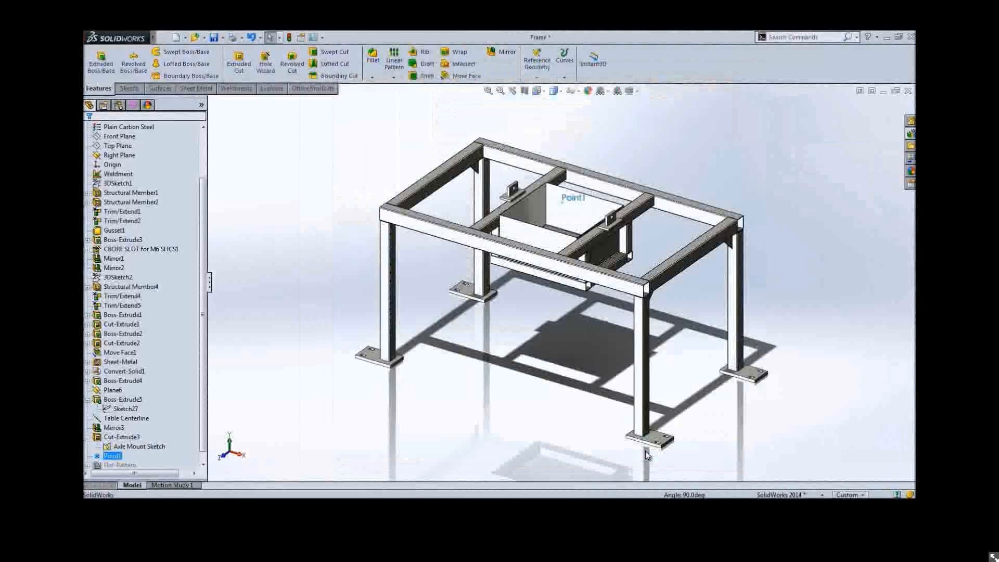
Expand the cut list and open the water tank cut-list item's properties to review them
scroll(96, 151, up, 2)
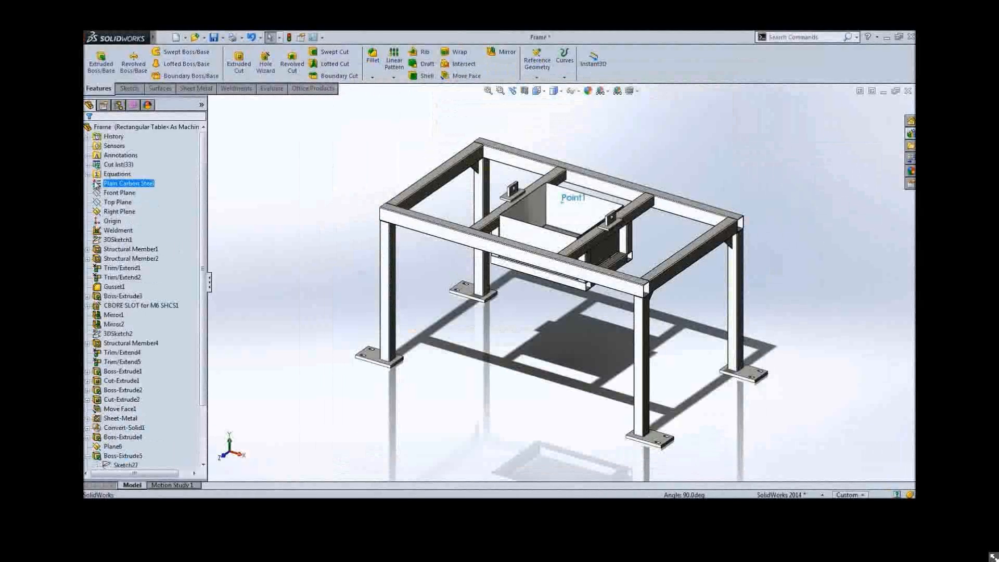
click(88, 165)
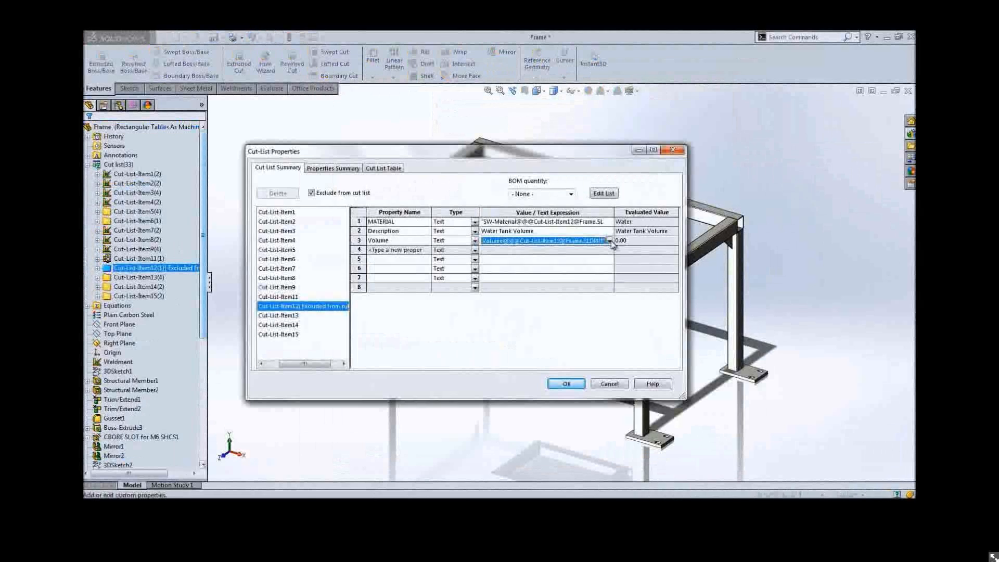
click(611, 241)
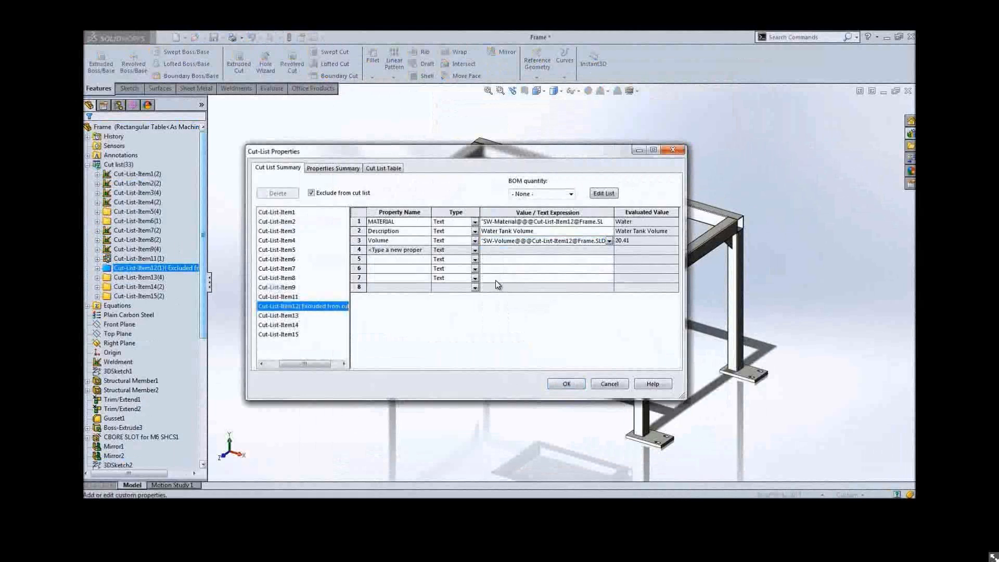
click(566, 383)
Open the mounting foot pad cut-list item's properties to review them, then close the dialog
click(156, 288)
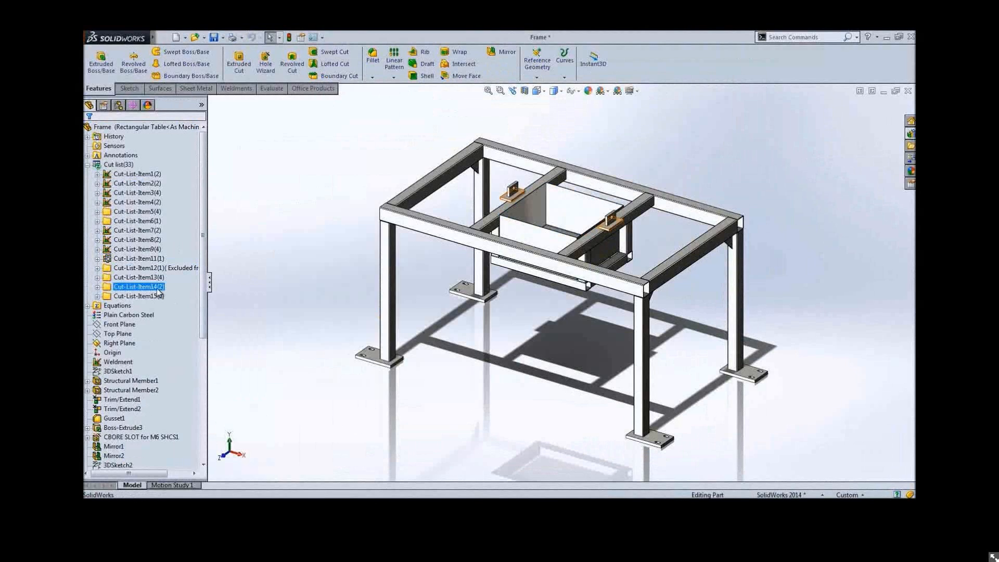
click(154, 280)
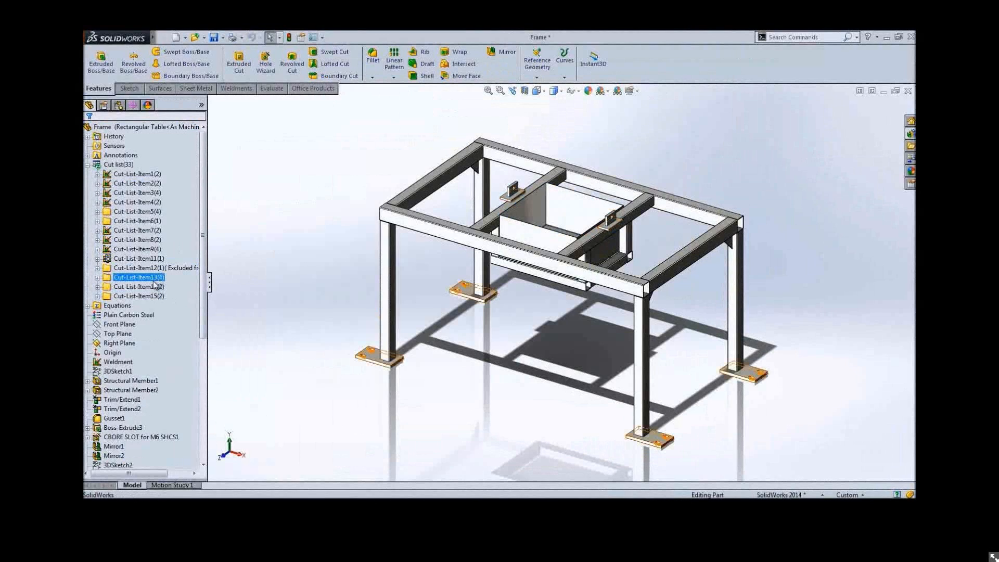
right_click(155, 282)
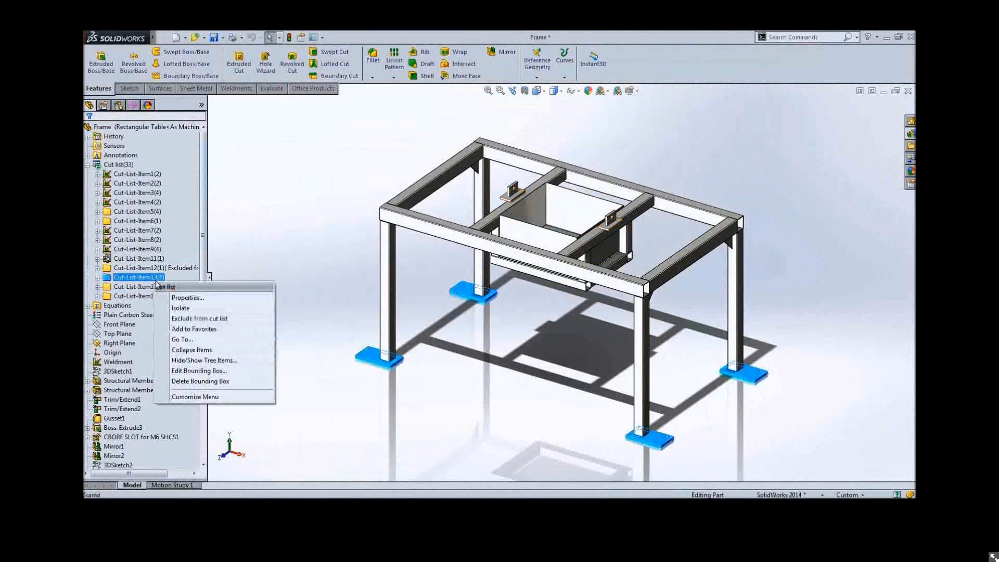
click(187, 297)
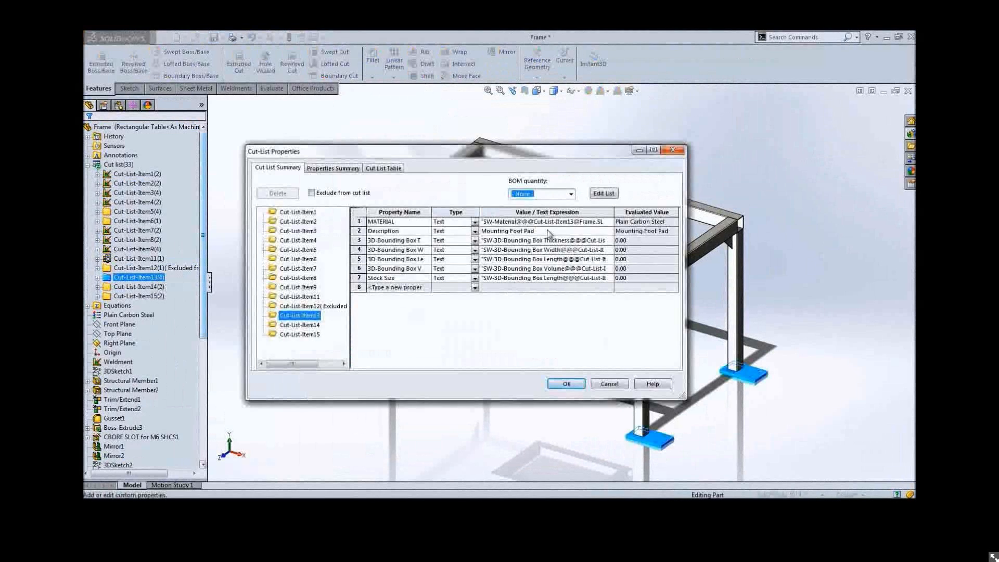
click(563, 384)
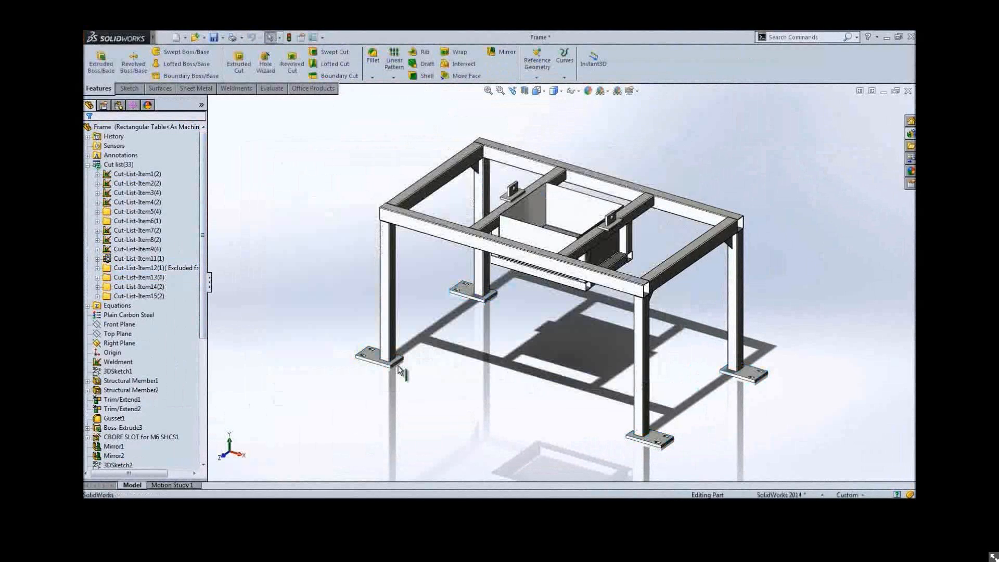
Insert a mounting foot pad body into a new part, transferring its cut list properties as file properties, and review them
click(374, 358)
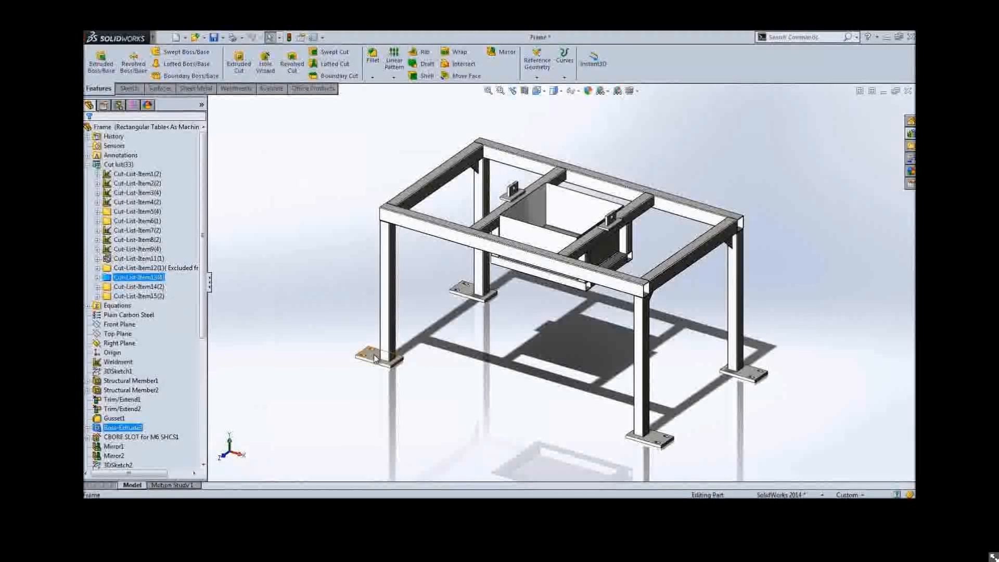
right_click(374, 358)
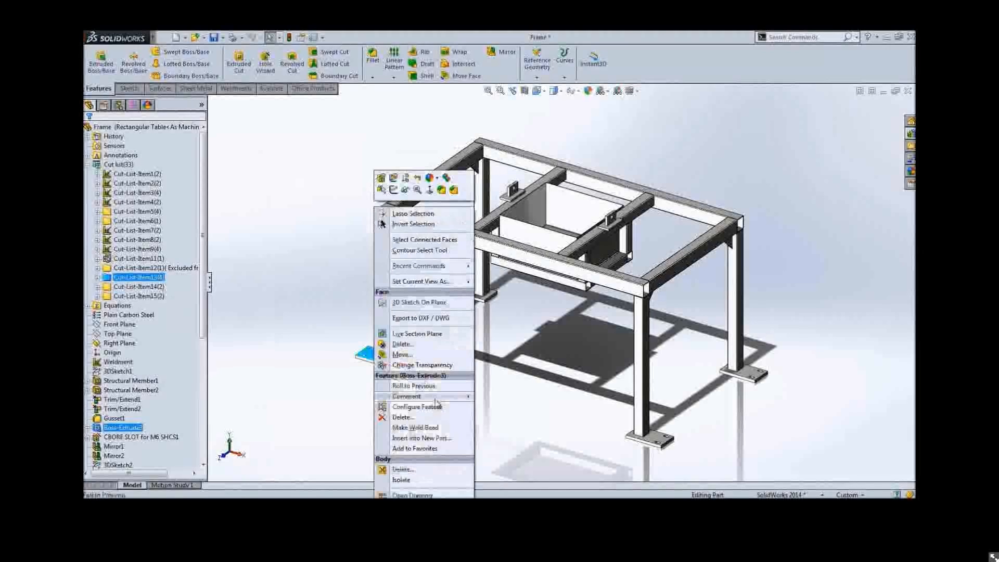
click(422, 439)
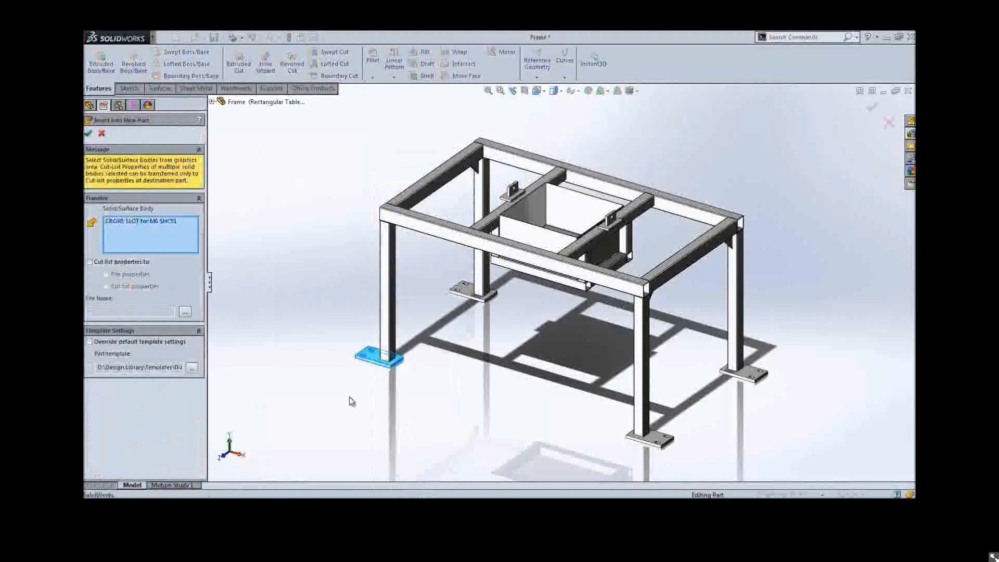
click(136, 265)
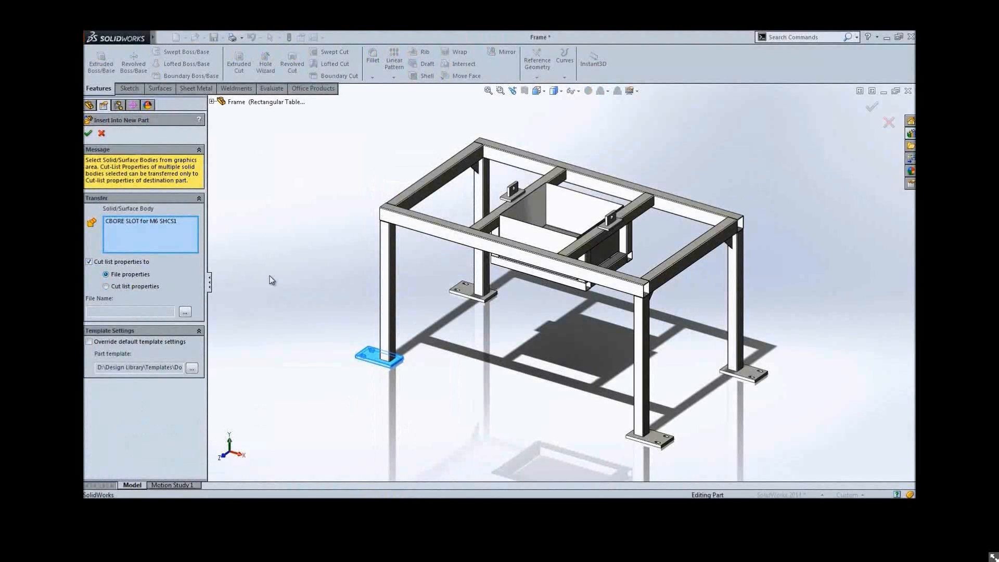
right_click(357, 280)
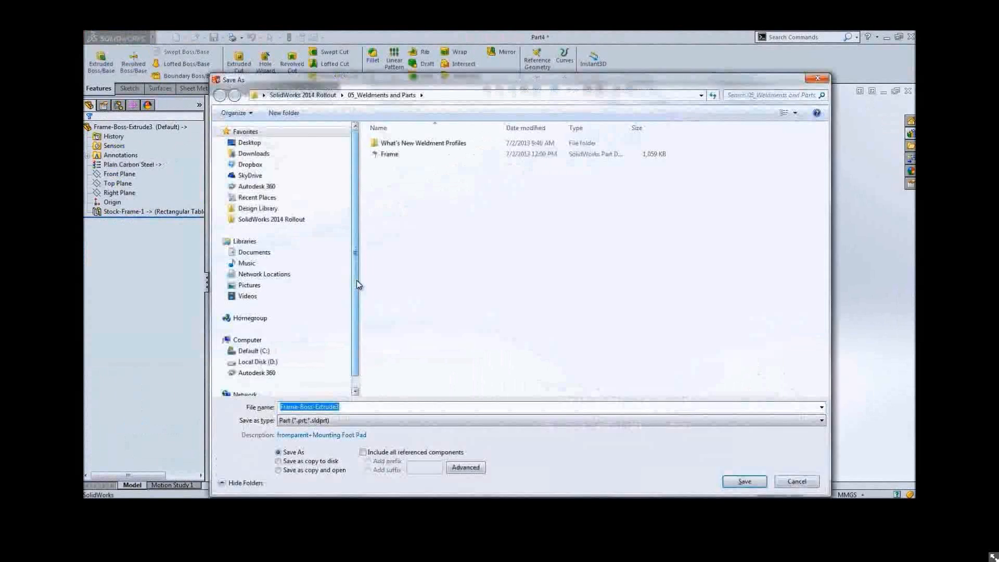
key(Escape)
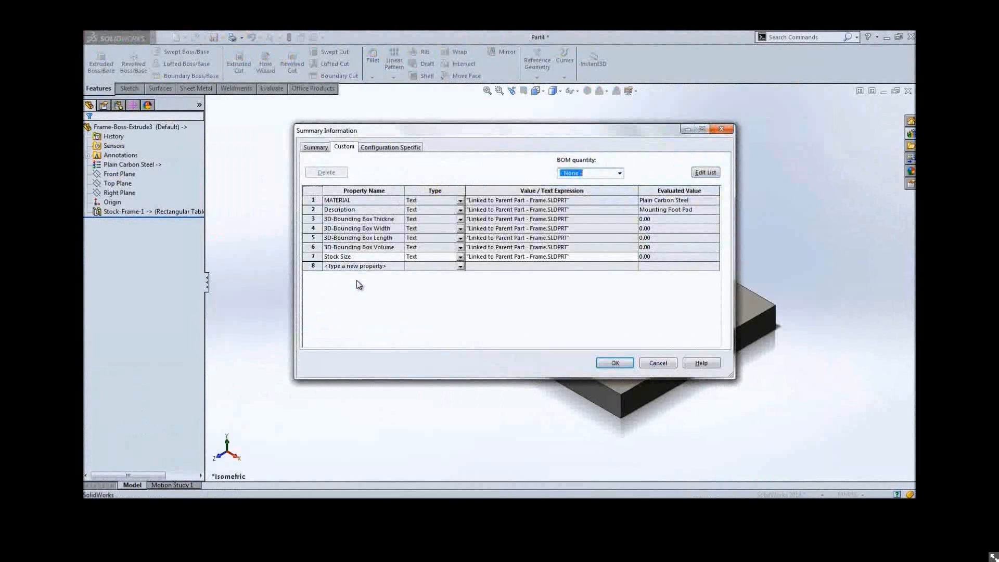
click(525, 205)
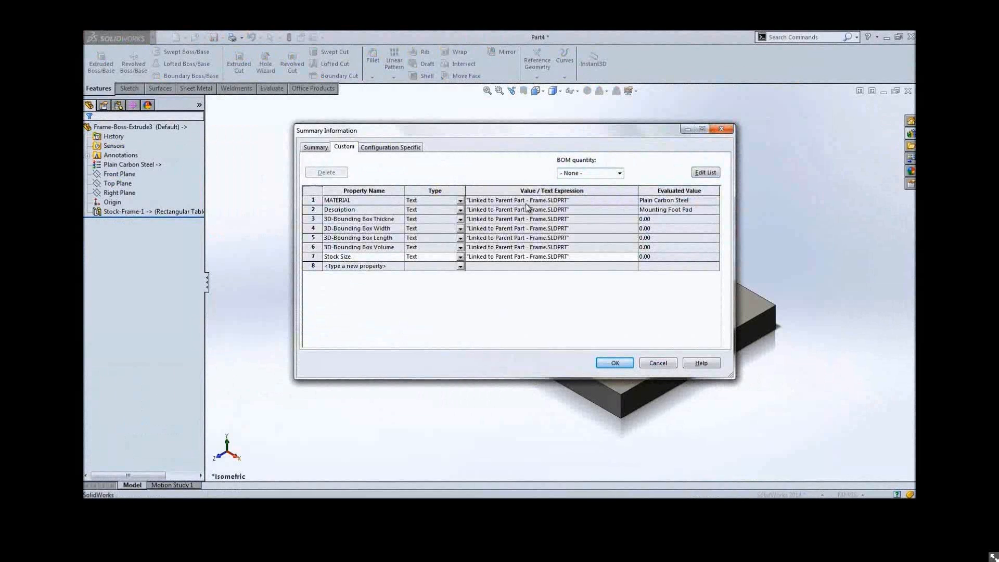